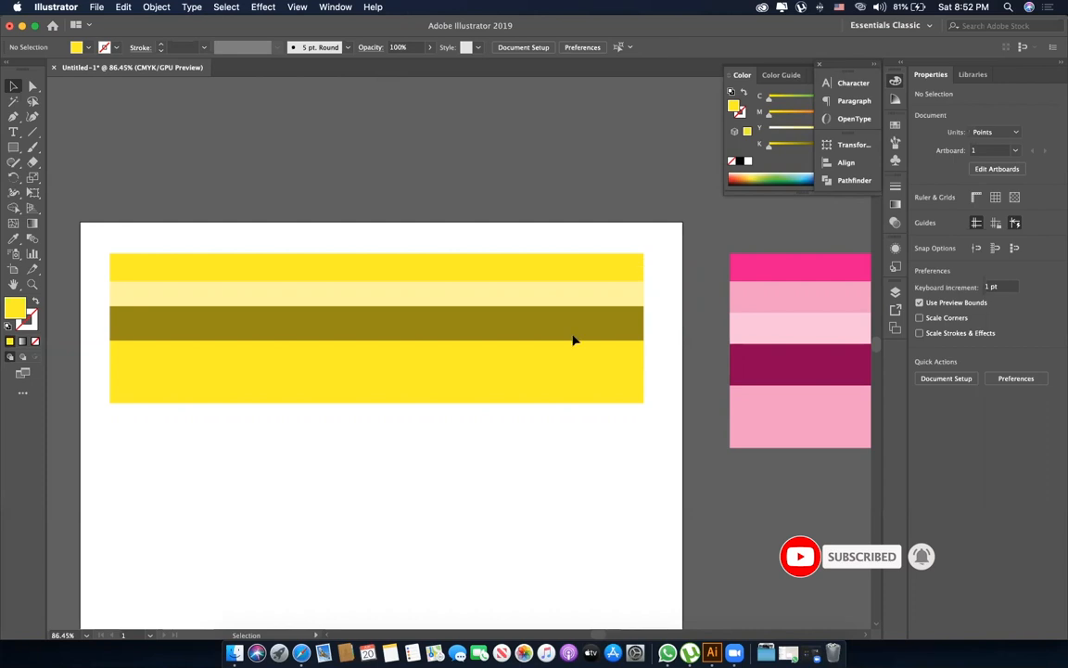
Duplicate the whole set of yellow stripes straight up about 234 pt, above the artboard.
key("super+a")
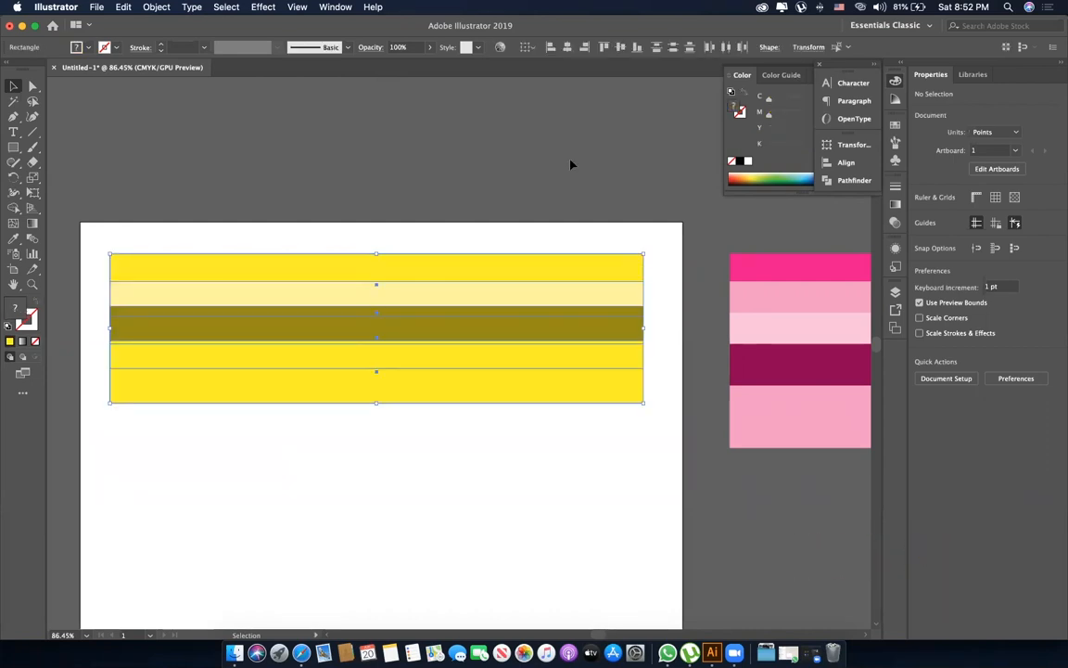
left_click_drag(588, 385, 588, 154)
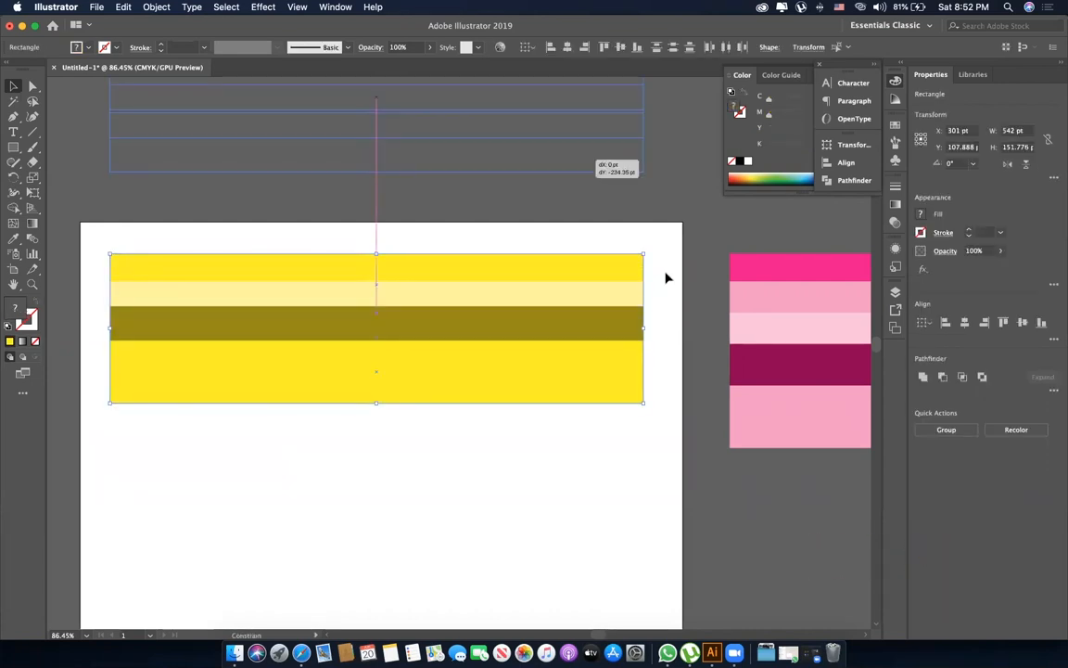
left_click(620, 389)
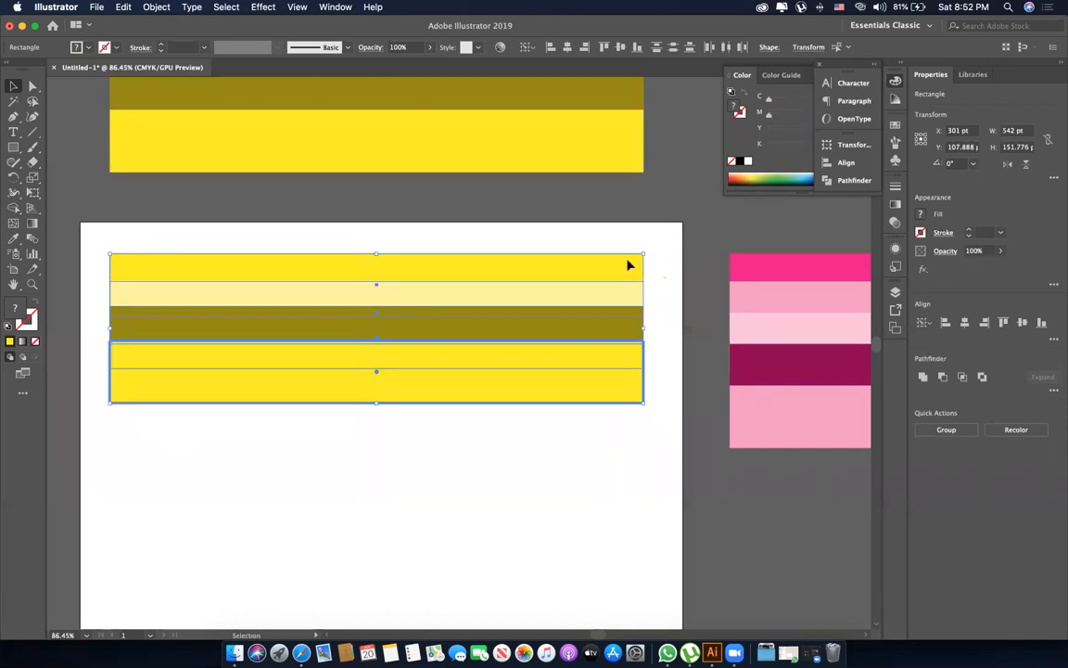
Delete the other stripes on the artboard, keeping only the topmost yellow rectangle.
key("super+shift+a")
left_click(625, 268)
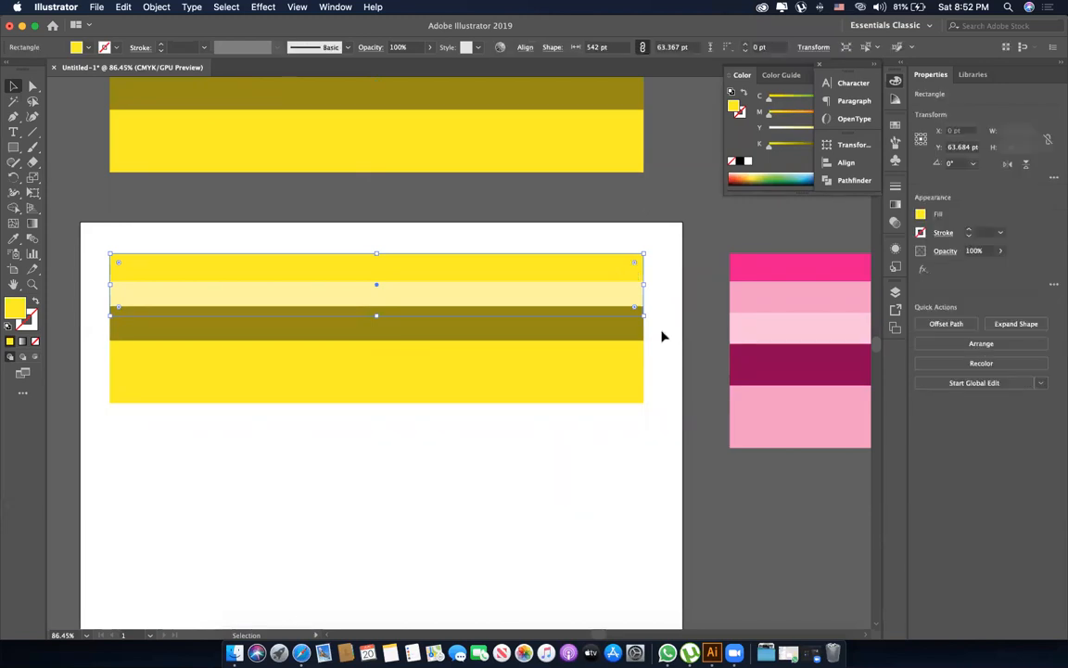
left_click(662, 337)
left_click(612, 315)
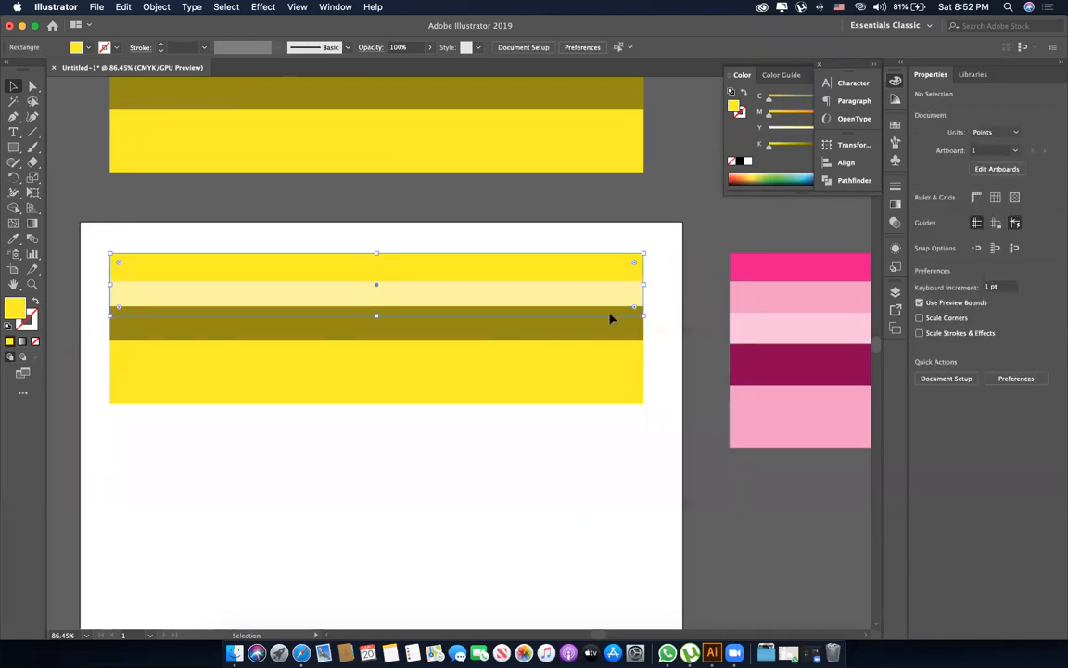
left_click(586, 269, "shift")
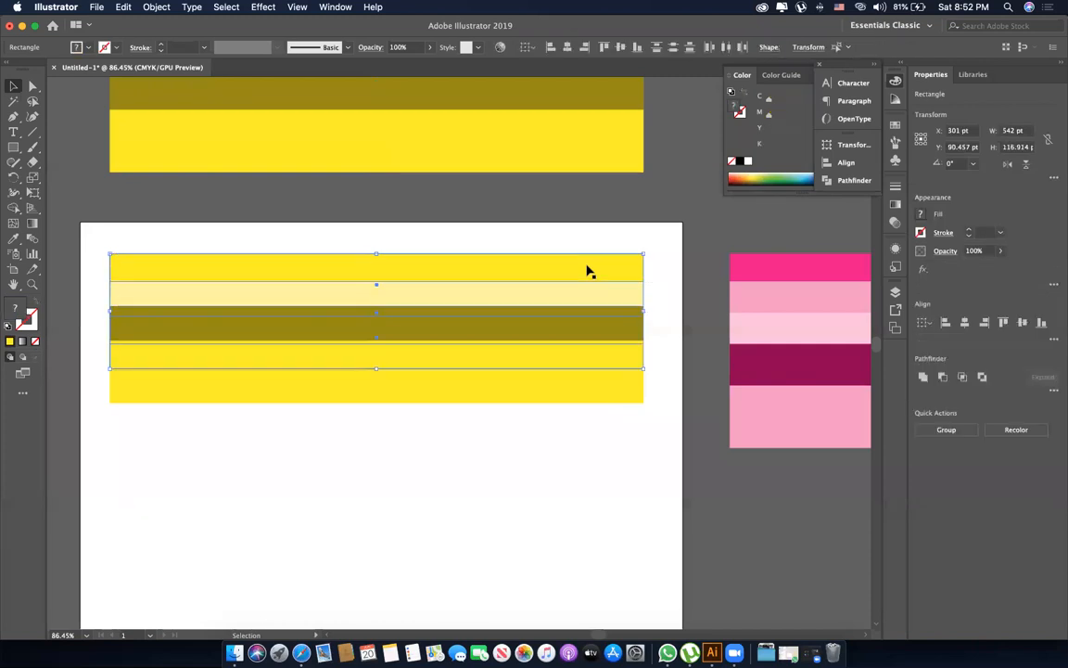
key("Delete")
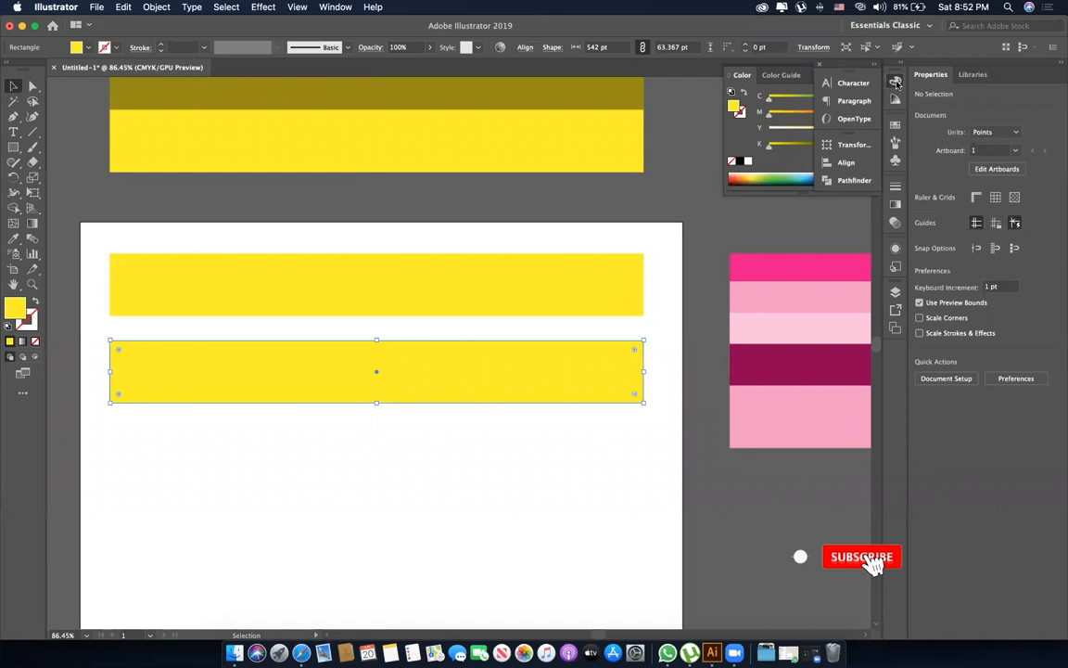
key("Delete")
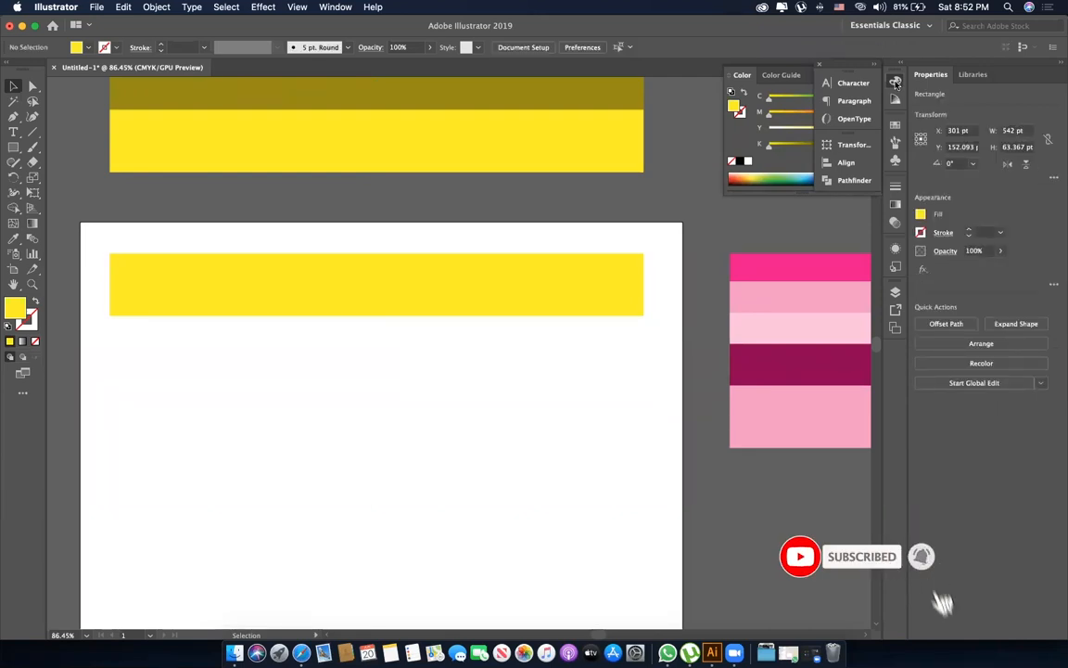
Recolor the remaining yellow rectangle black with CMYK values C 0, M 0, Y 0, K 100.
left_click(895, 83)
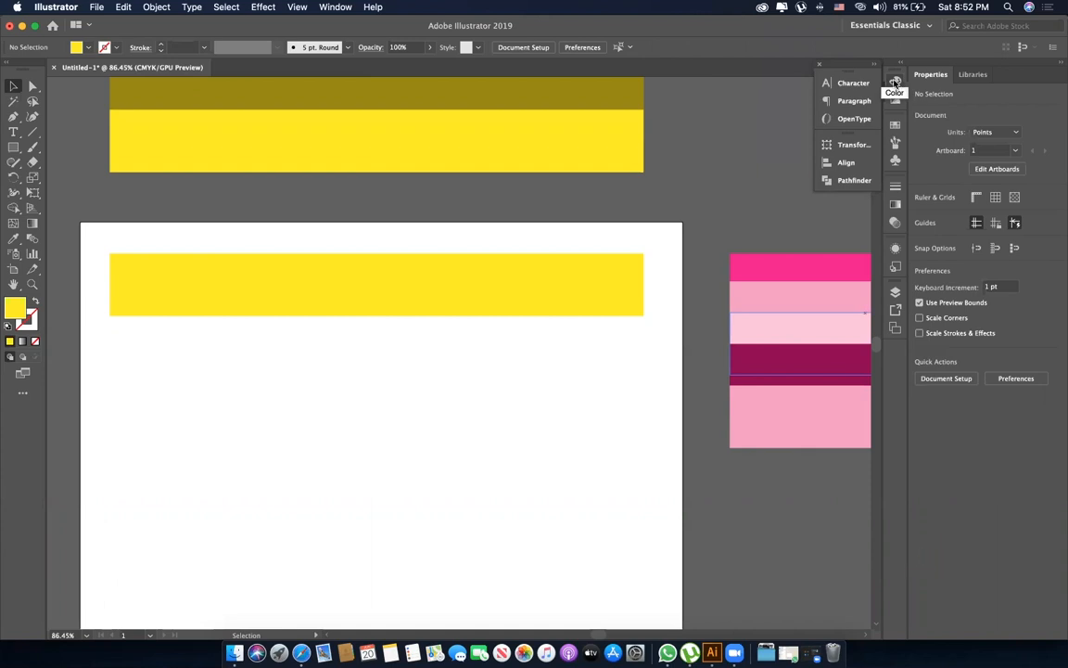
left_click(893, 83)
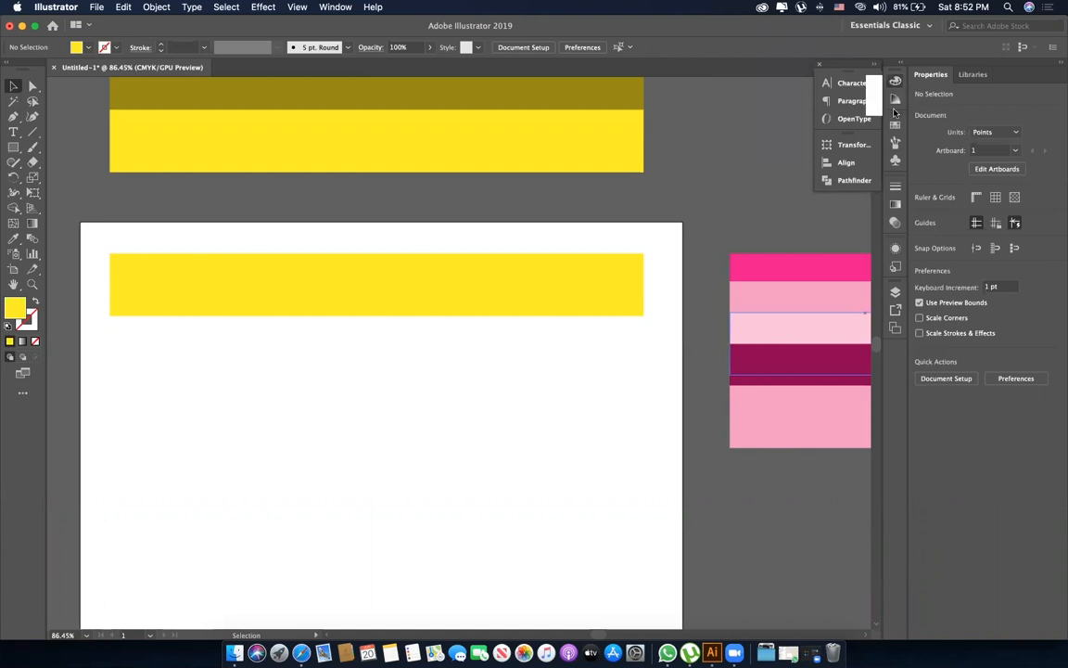
left_click(612, 305)
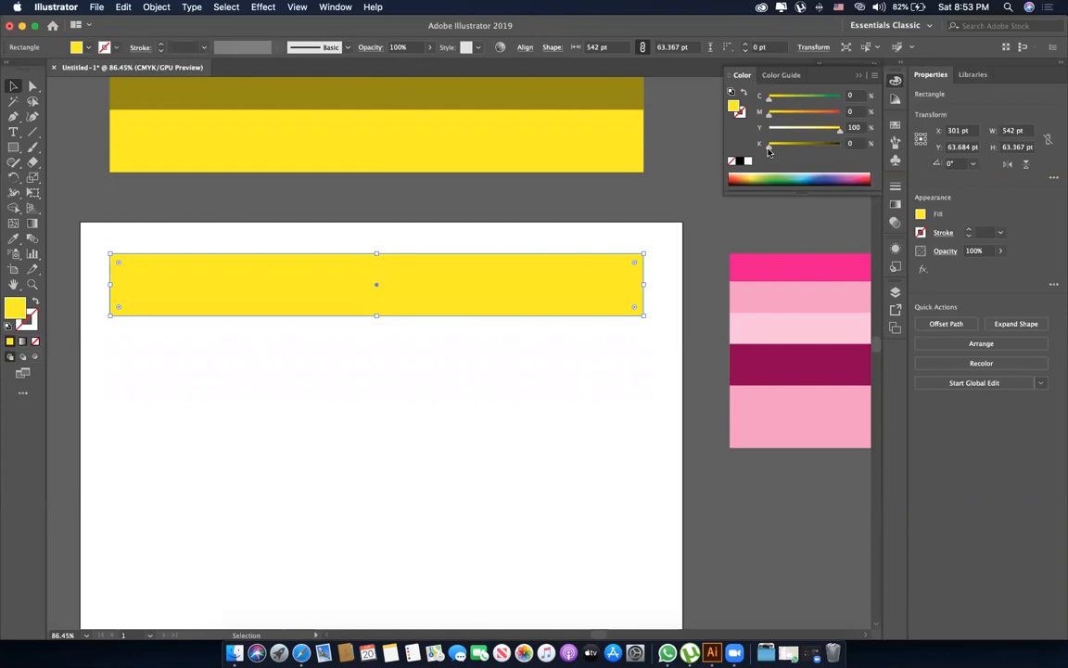
scroll(848, 149, "up", 1)
scroll(857, 129, "up", 10)
left_click(839, 127)
type("0")
key("Tab")
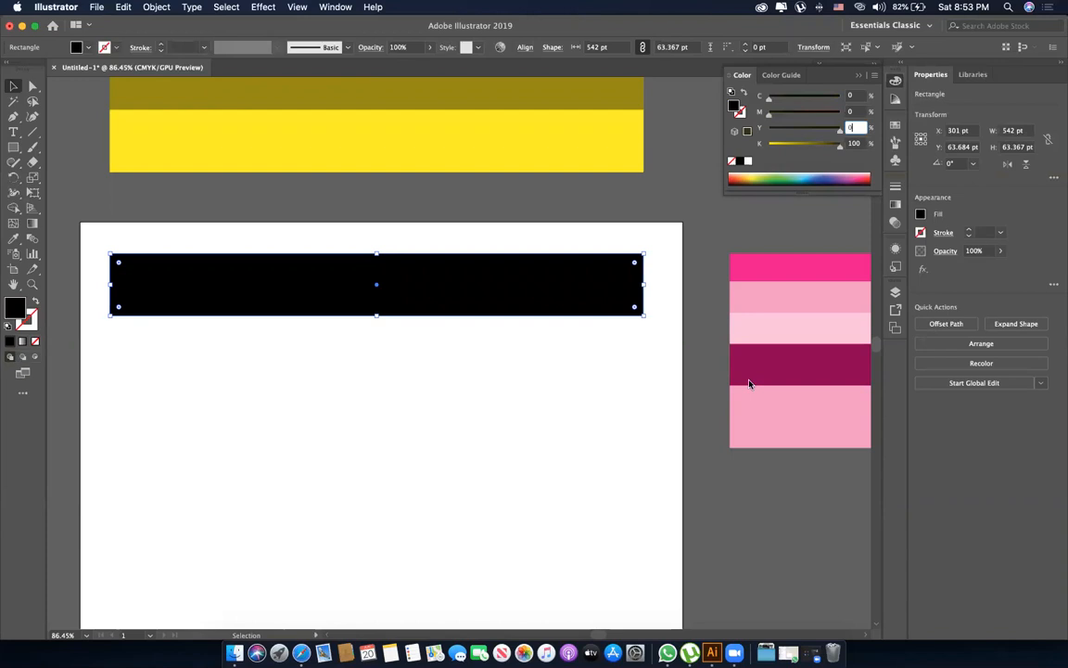
key("BackSpace")
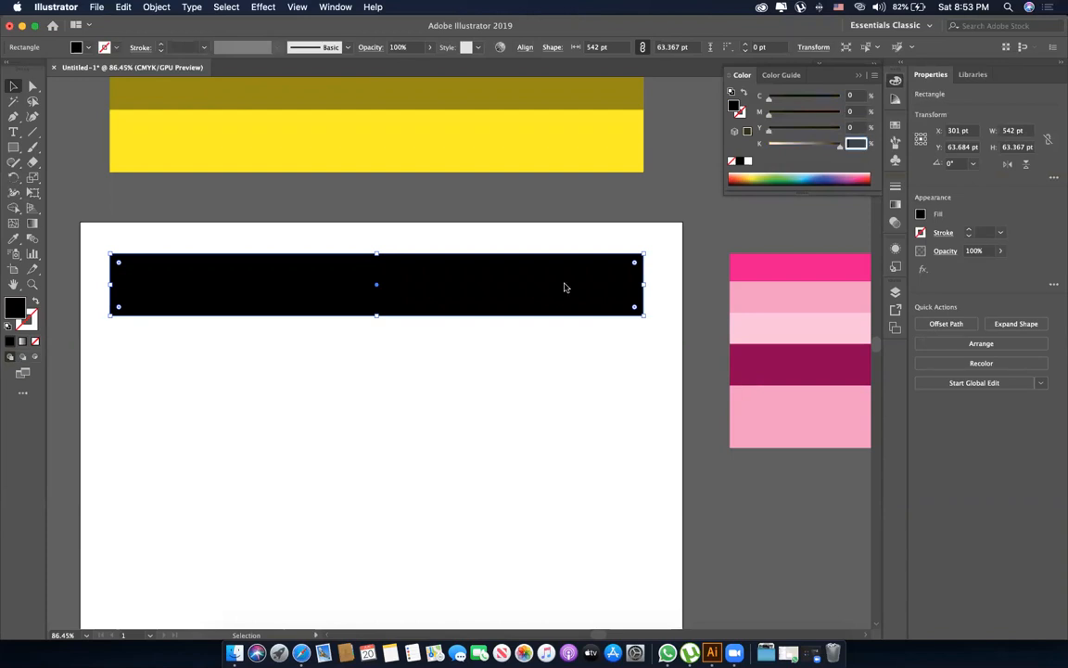
key("Return")
Duplicate the black rectangle about 28 pt straight down and set the copy's fill to K 50%.
left_click(576, 323)
left_click_drag(561, 287, 561, 314)
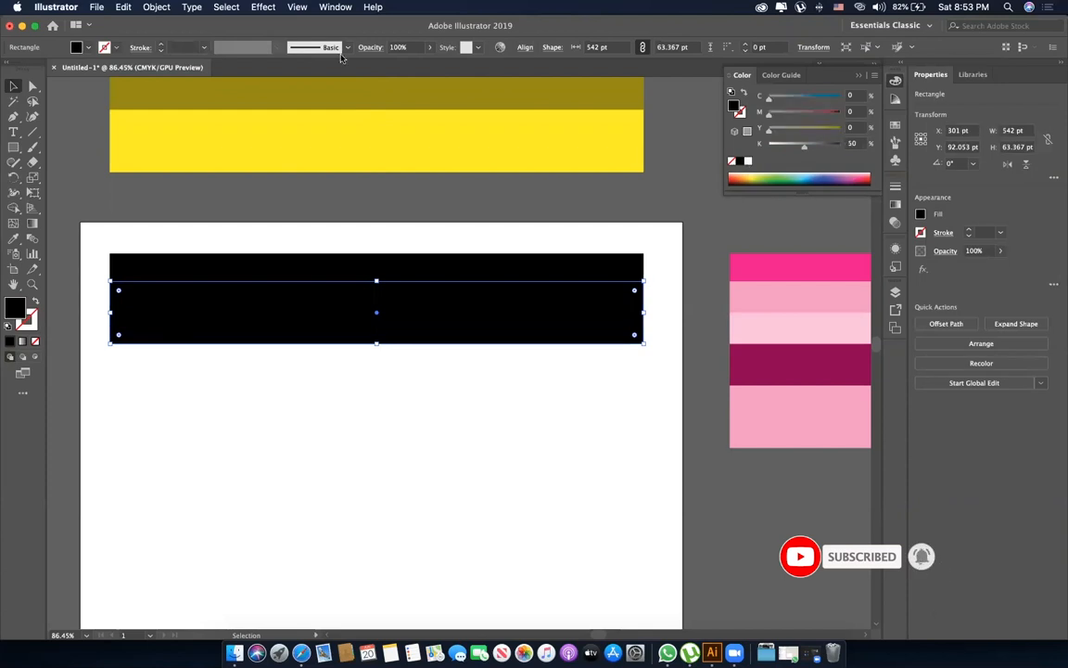
key("Return")
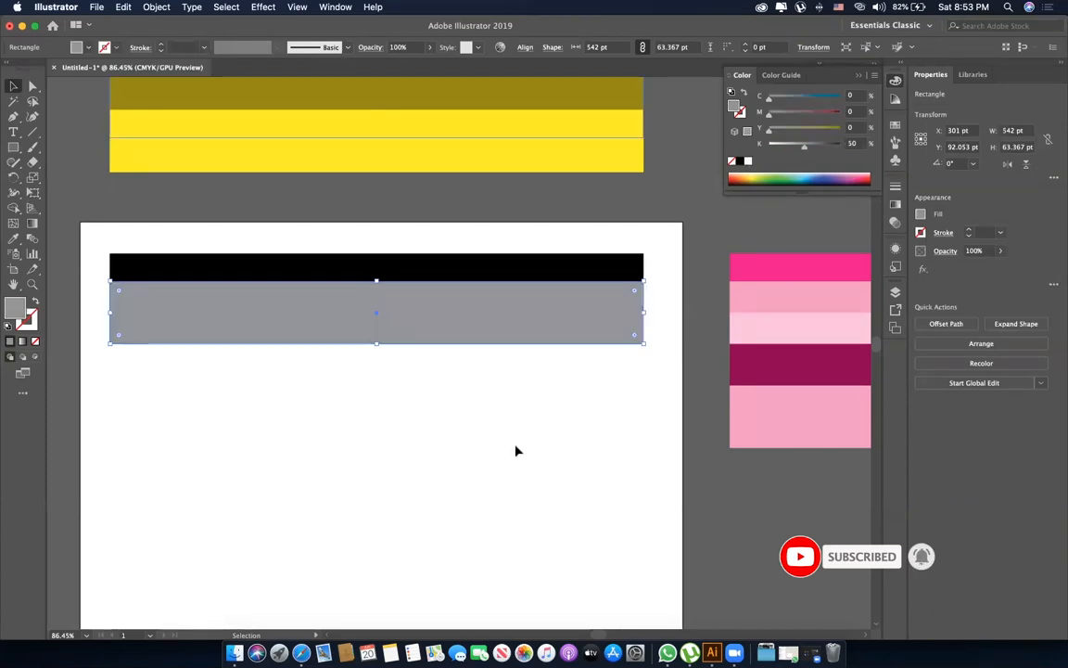
left_click(509, 450)
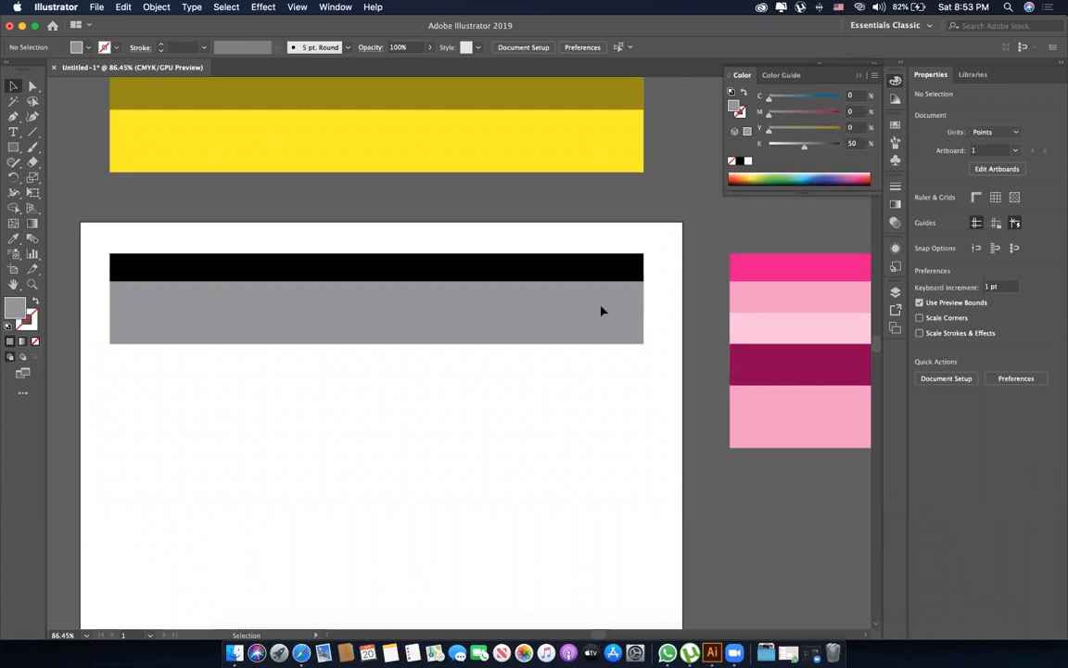
Duplicate the gray rectangle about 35 pt straight down and set the copy's fill to K 20%.
left_click(600, 344)
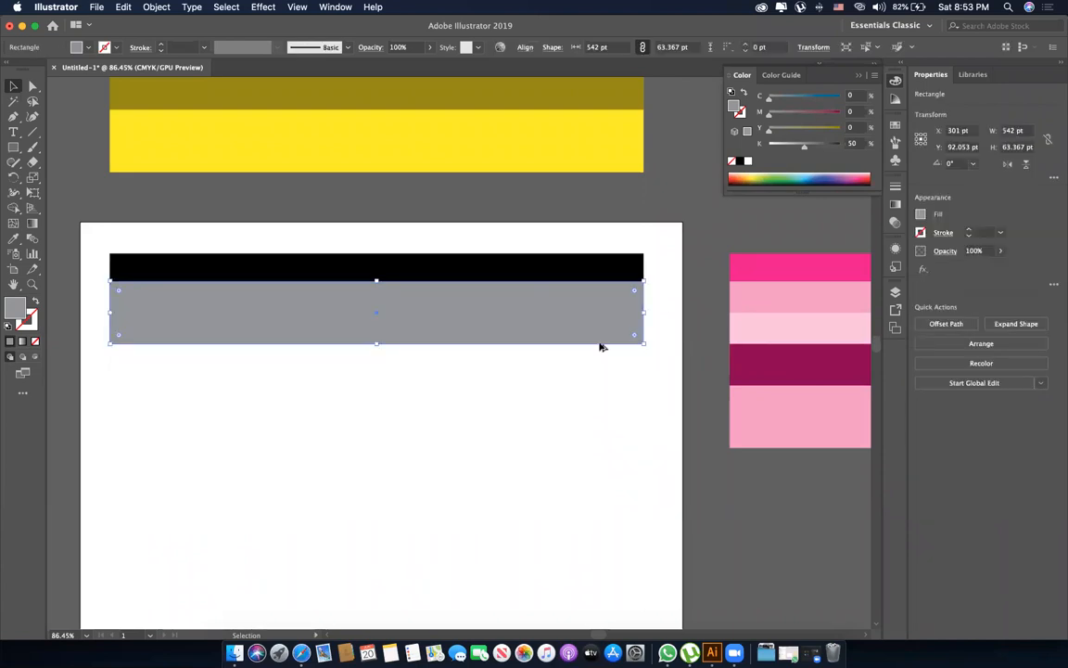
left_click_drag(601, 346, 601, 380)
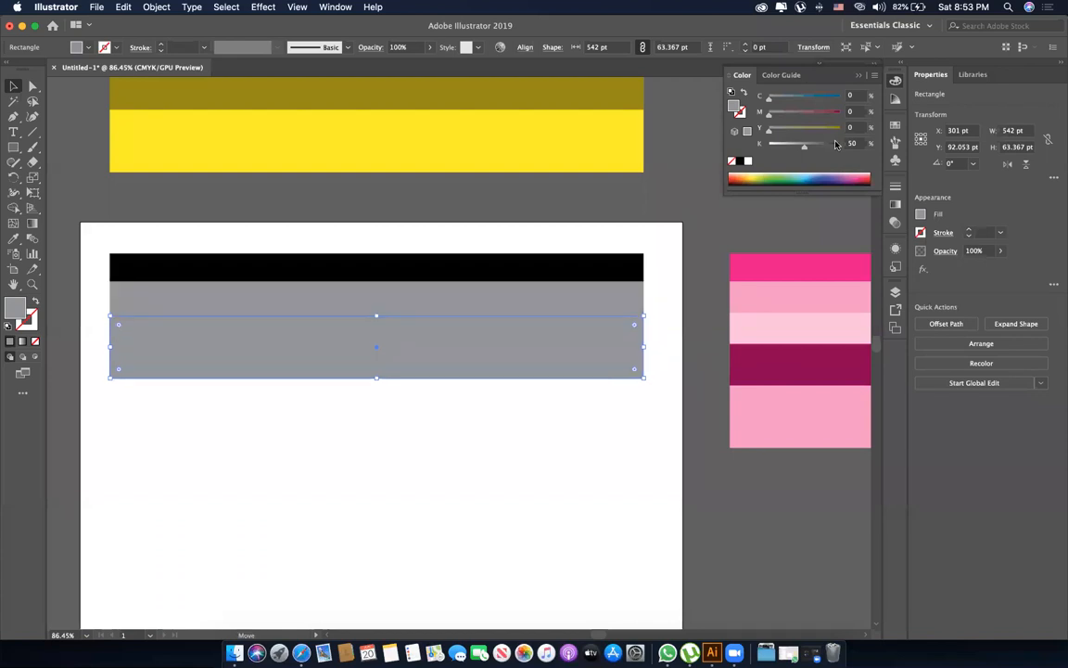
type("20")
key("Return")
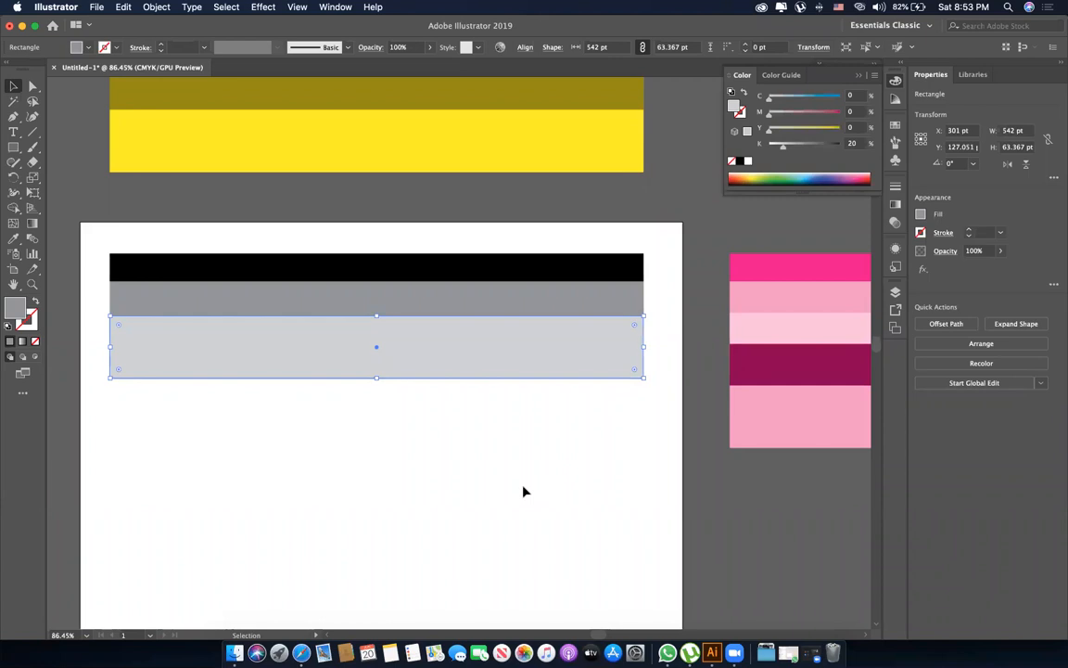
left_click(522, 486)
scroll(603, 365, "down", 1)
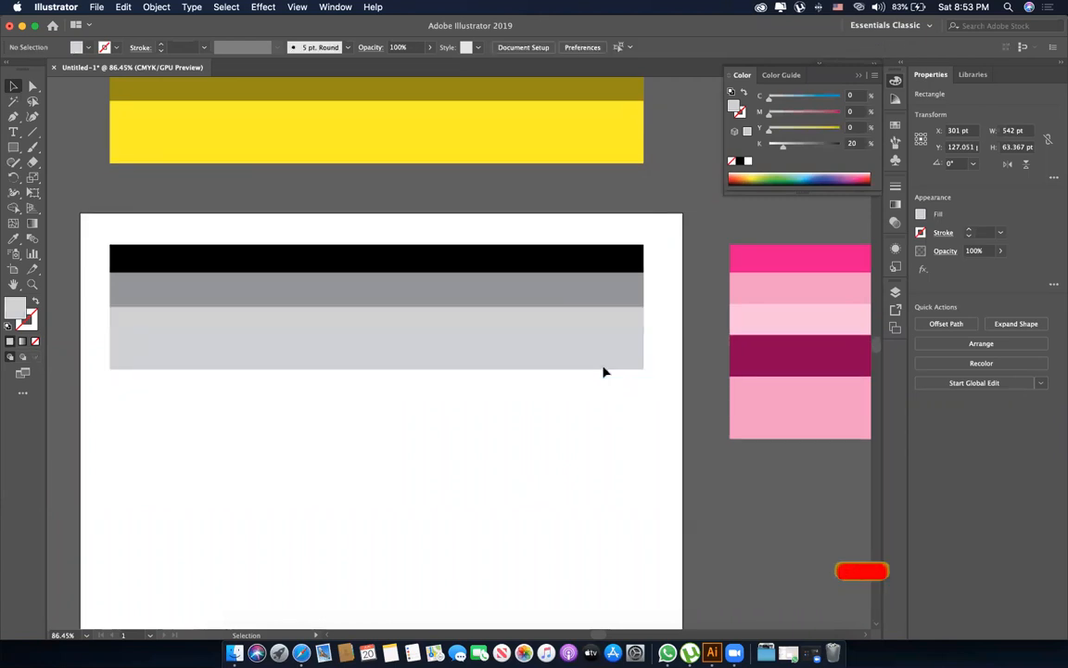
Duplicate the light gray rectangle about 55 pt straight down and set the copy's cyan, magenta and yellow to 10% each.
left_click(505, 308)
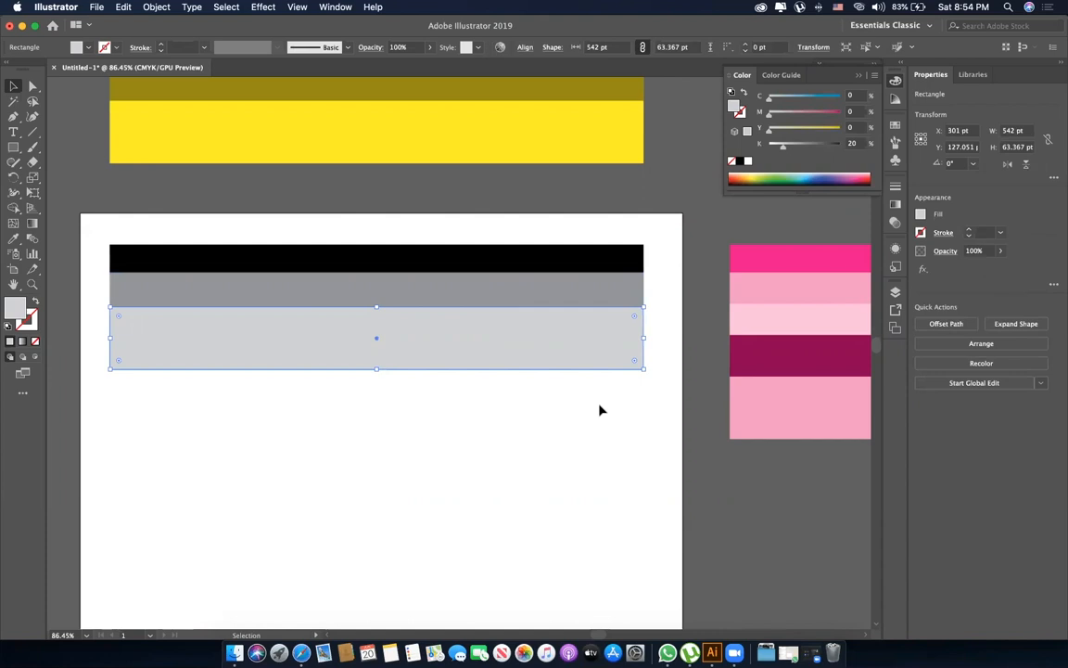
left_click_drag(599, 410, 599, 456)
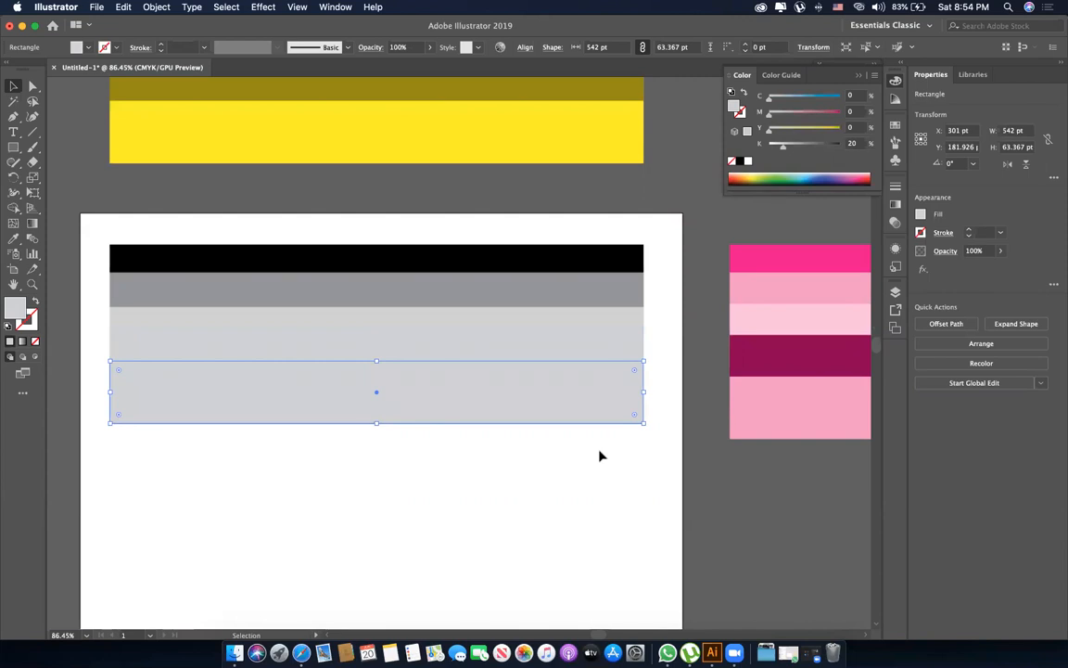
left_click(849, 96)
type("10")
key("Tab")
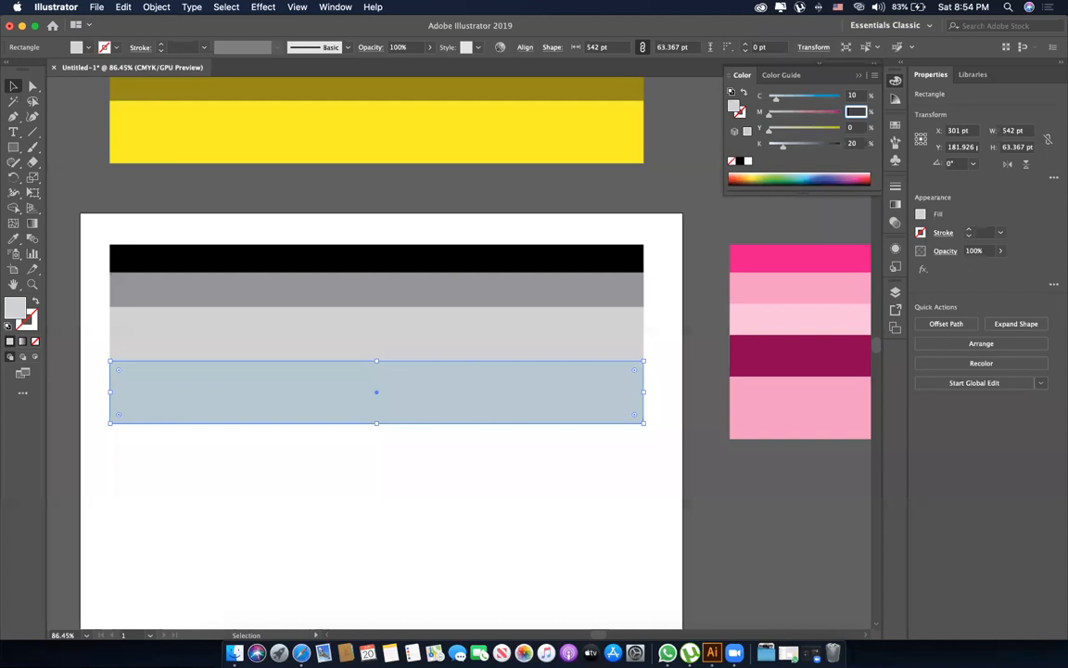
type("10")
key("Tab")
type("10")
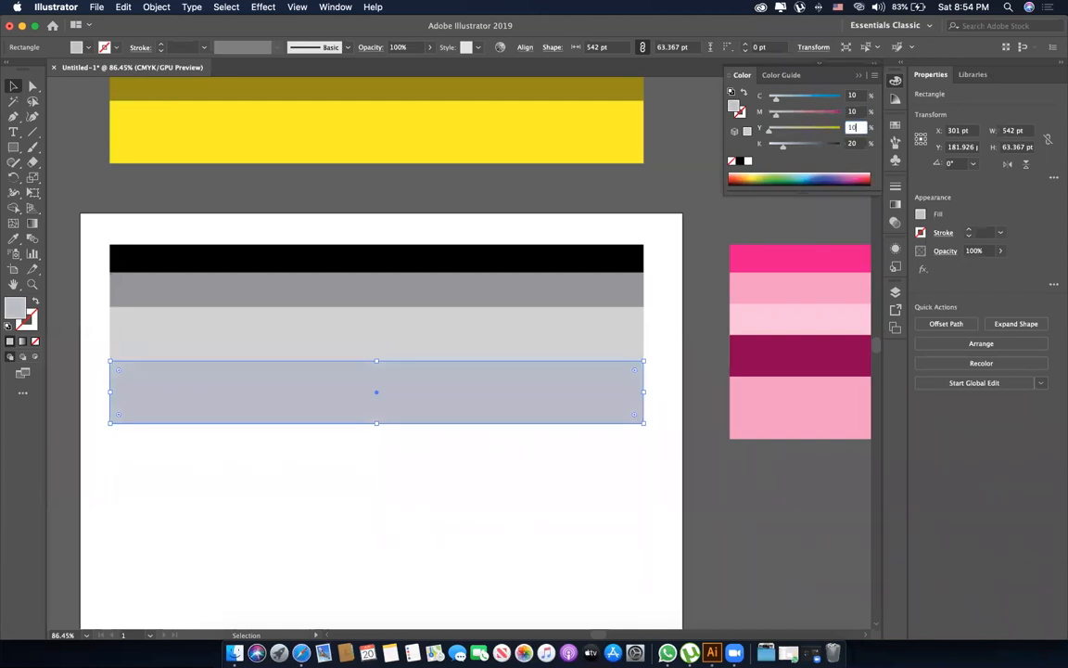
key("Tab")
type("100")
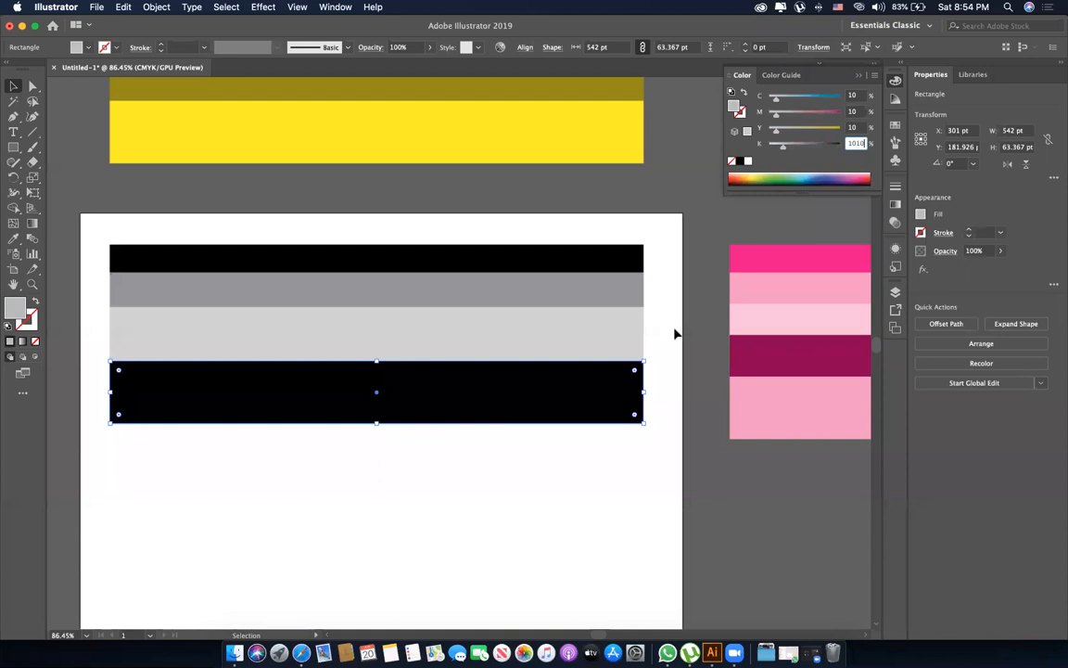
key("super+z")
key("super+z")
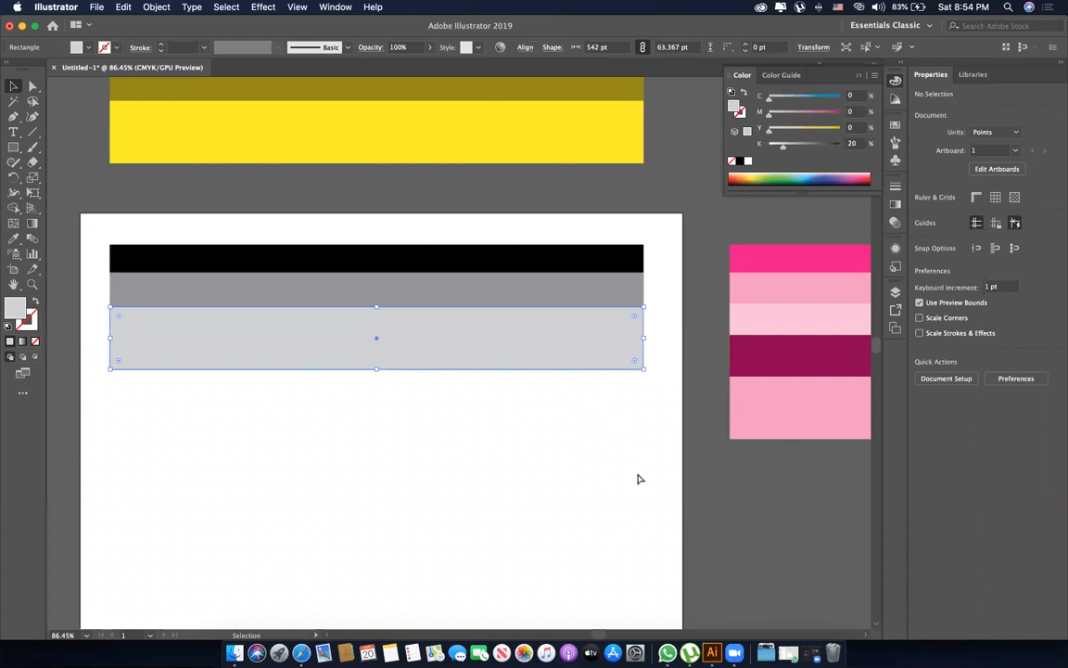
key("shift+super+z")
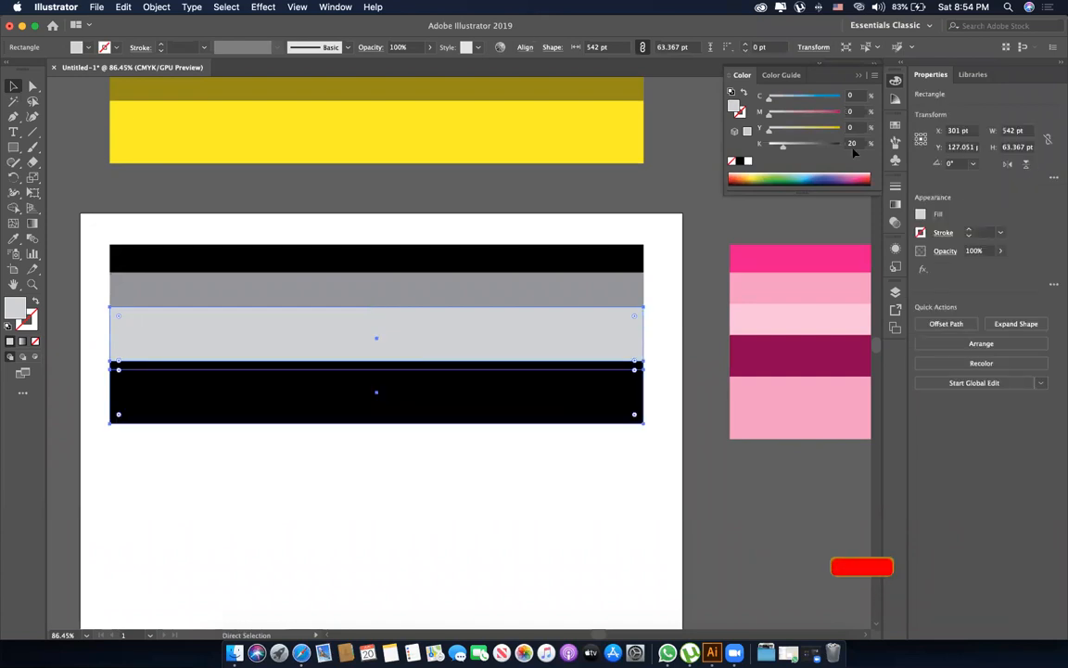
key("v")
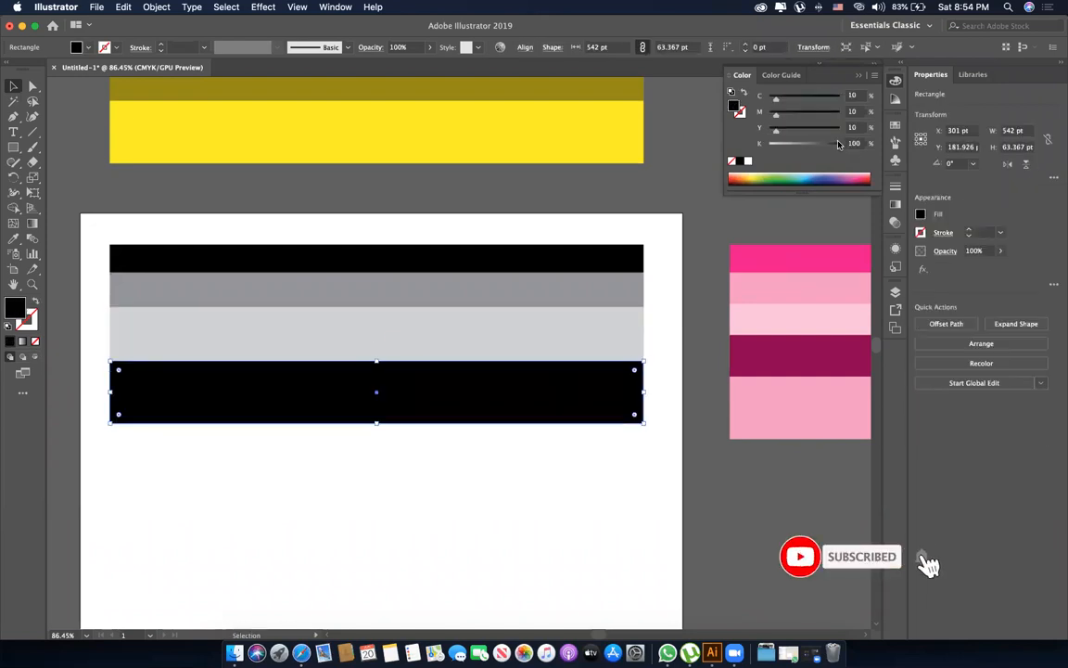
Set the lowest rectangle's black (K) value to 10% and deselect it.
left_click(855, 142)
key("BackSpace")
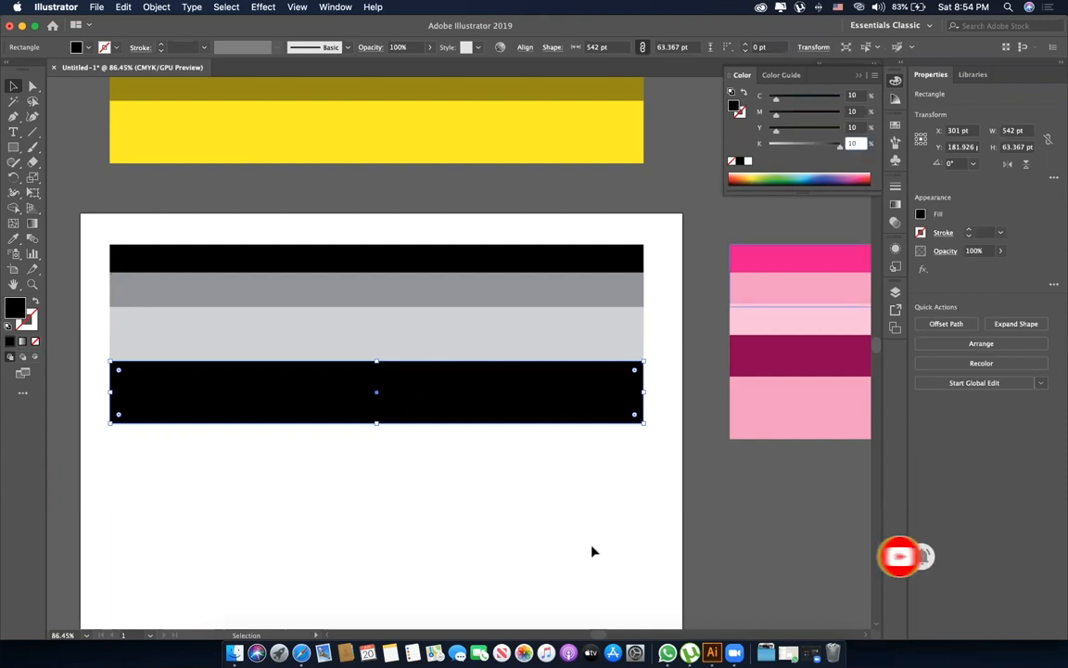
key("Return")
key("super+shift+a")
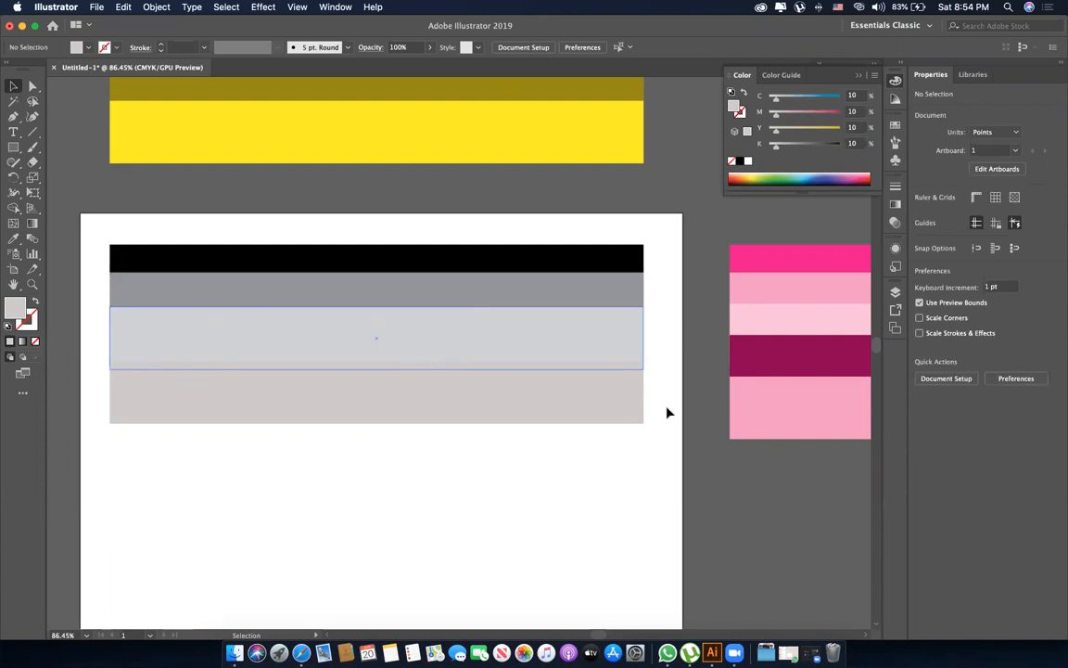
Duplicate all four black and gray stripes onto the canvas outside the artboard, below the pink stripes.
left_click(518, 421)
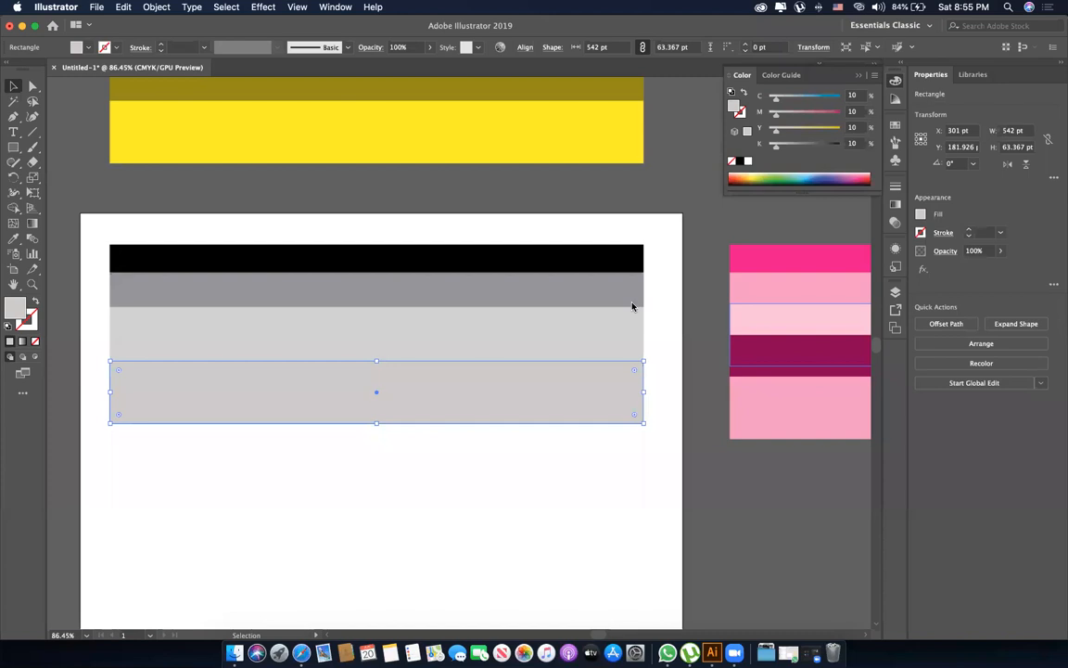
scroll(255, 404, "down", 1)
left_click(255, 403)
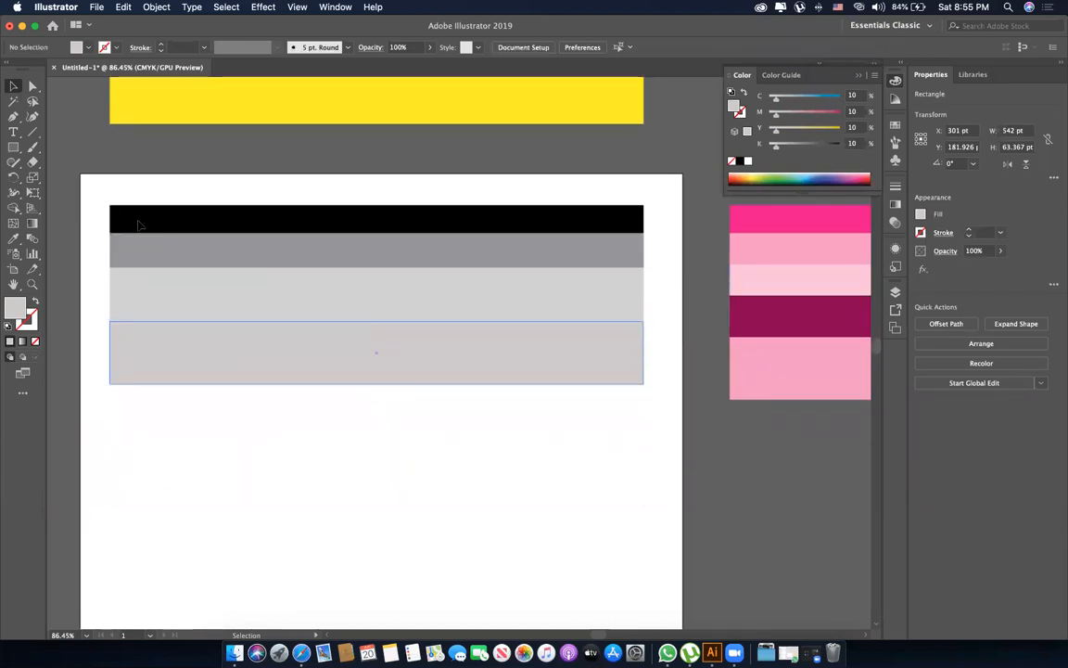
left_click_drag(138, 195, 686, 558)
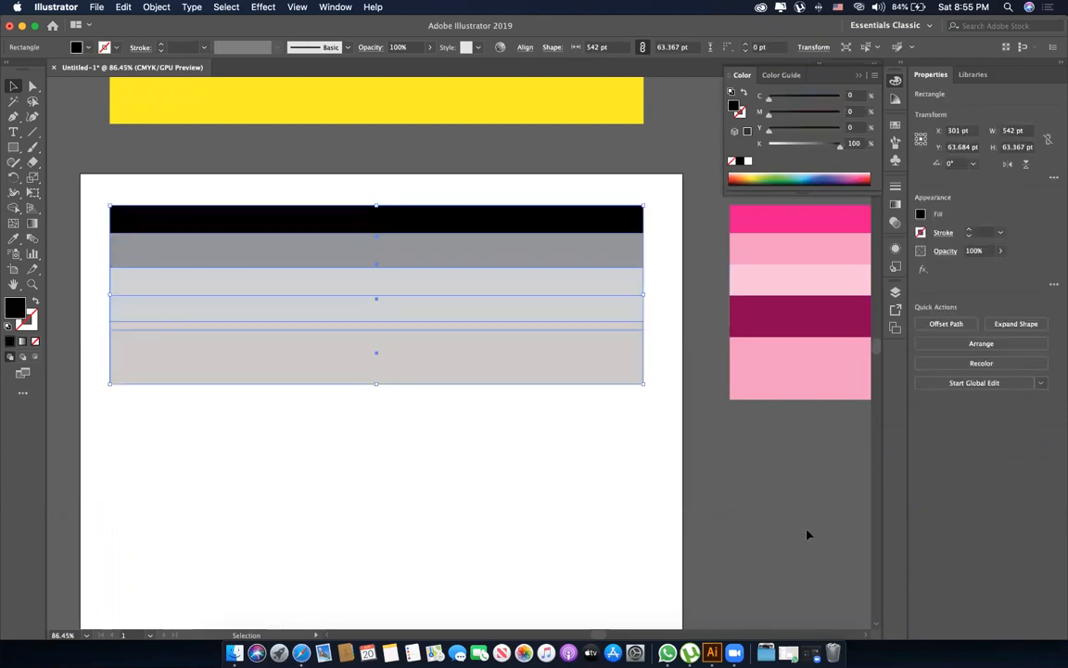
left_click_drag(806, 534, 807, 534)
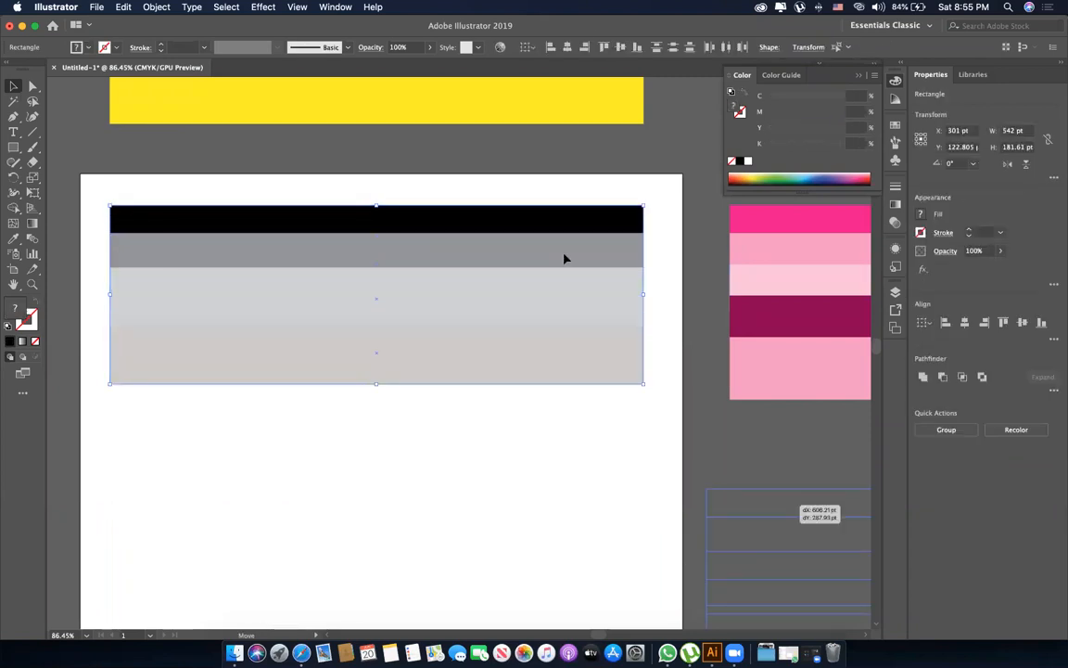
left_click(610, 225)
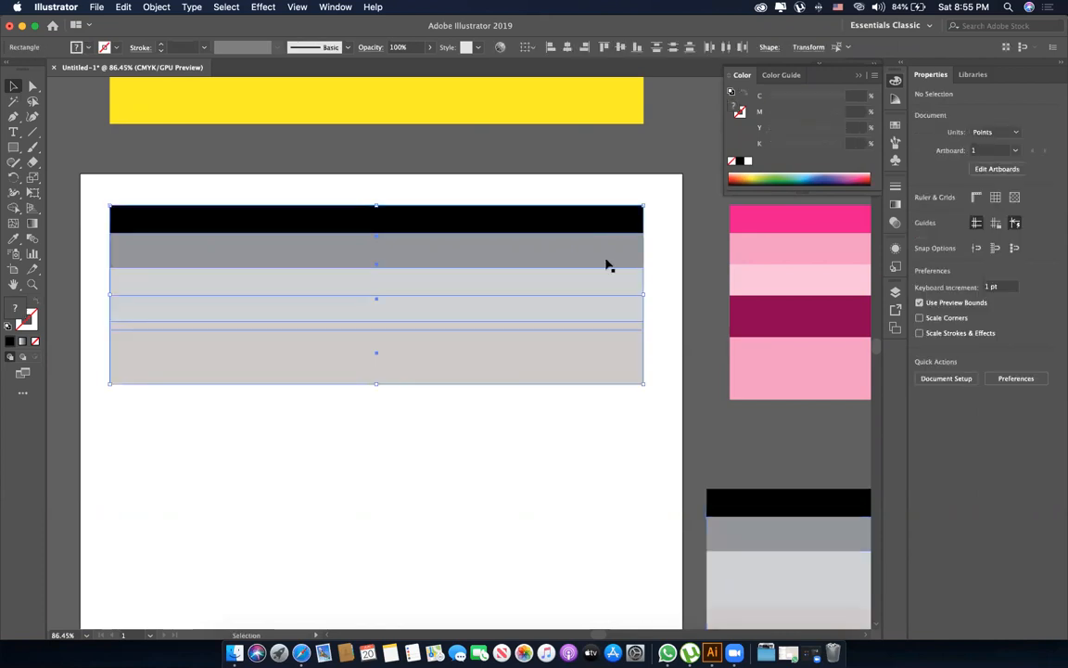
Delete the gray stripes below the black rectangle on the artboard and set the black rectangle's K value to 0%.
key("Delete")
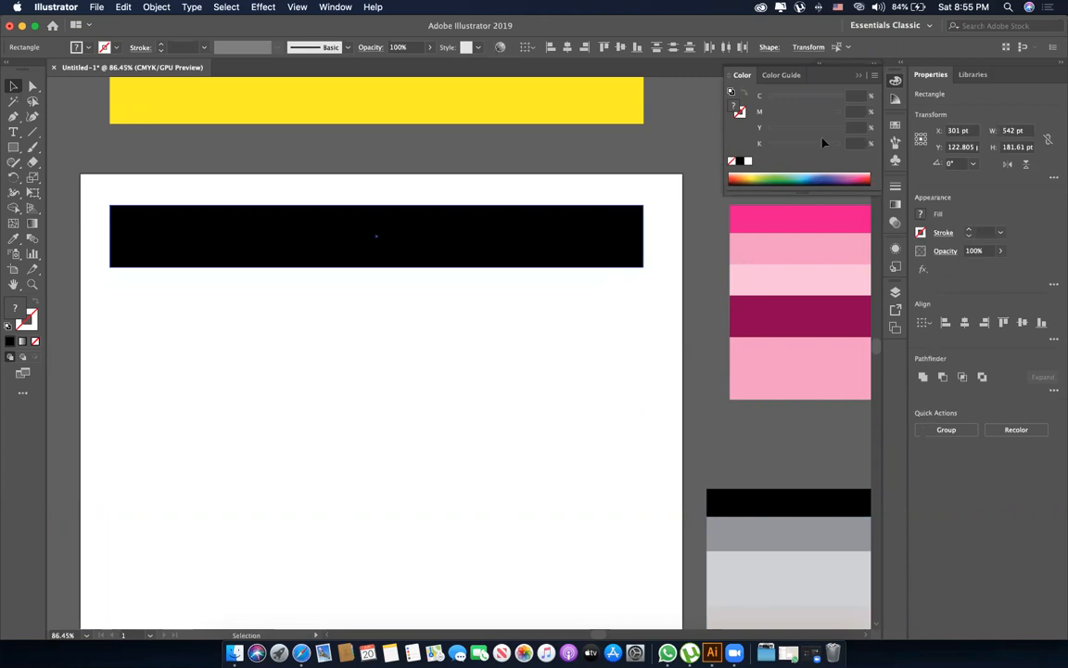
key("super+z")
key("super+z")
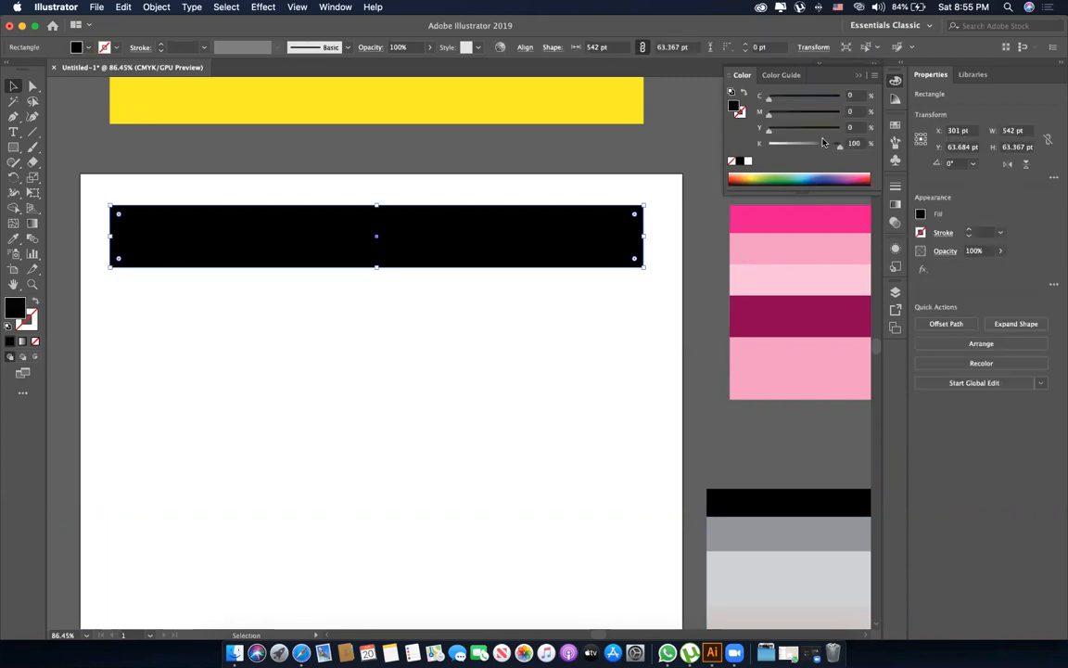
double_click(854, 143)
type("0")
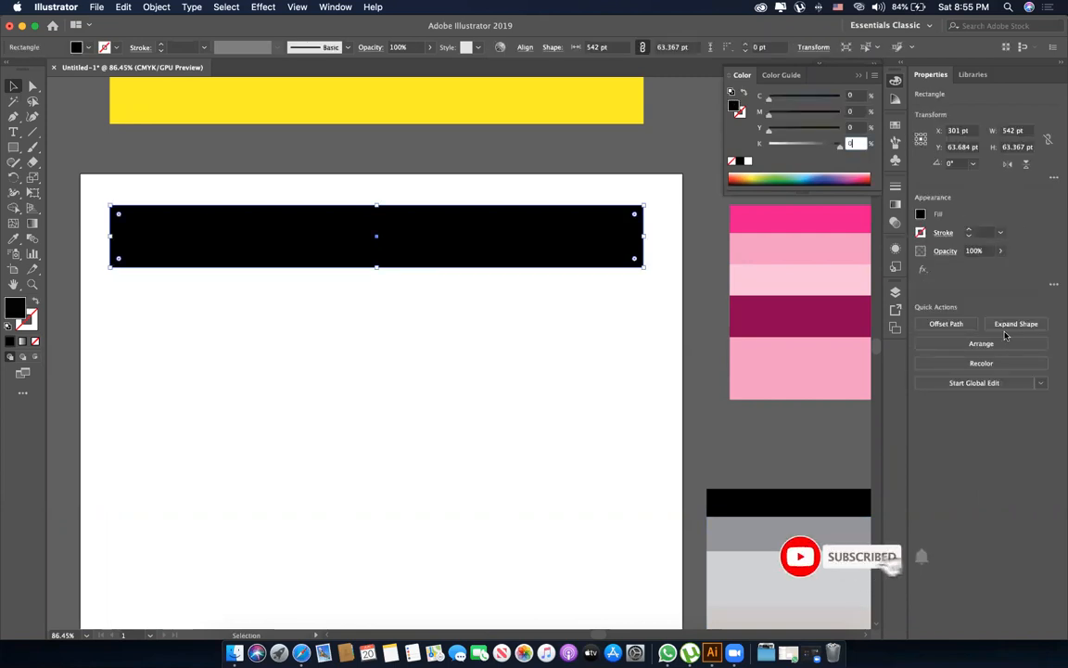
key("Return")
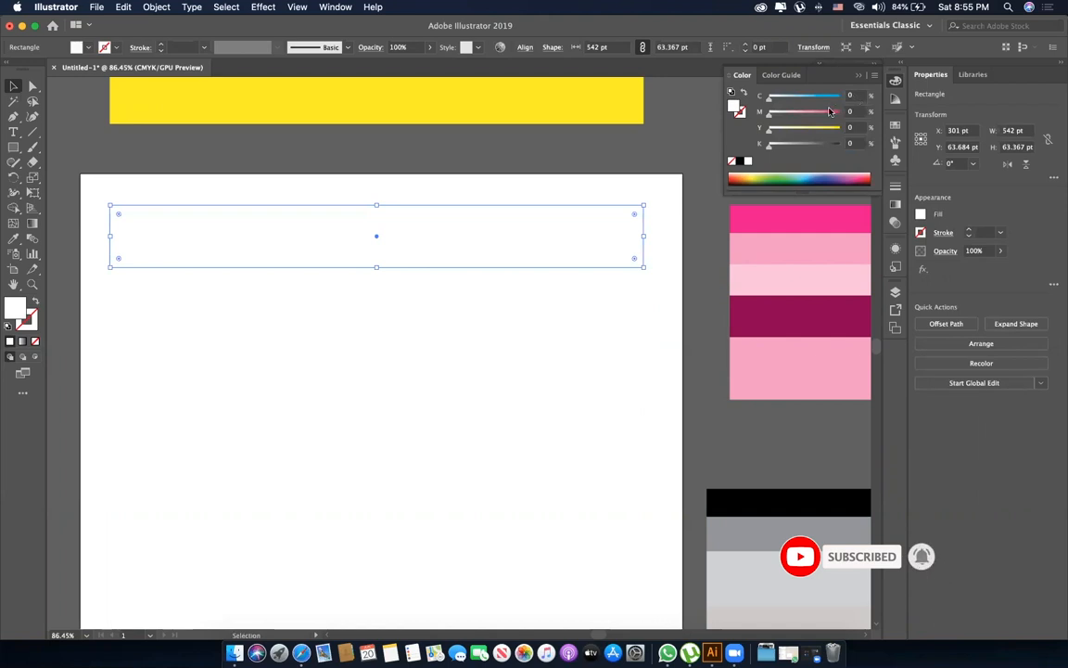
Set the rectangle's magenta and yellow to 100% each.
double_click(850, 112)
type("100")
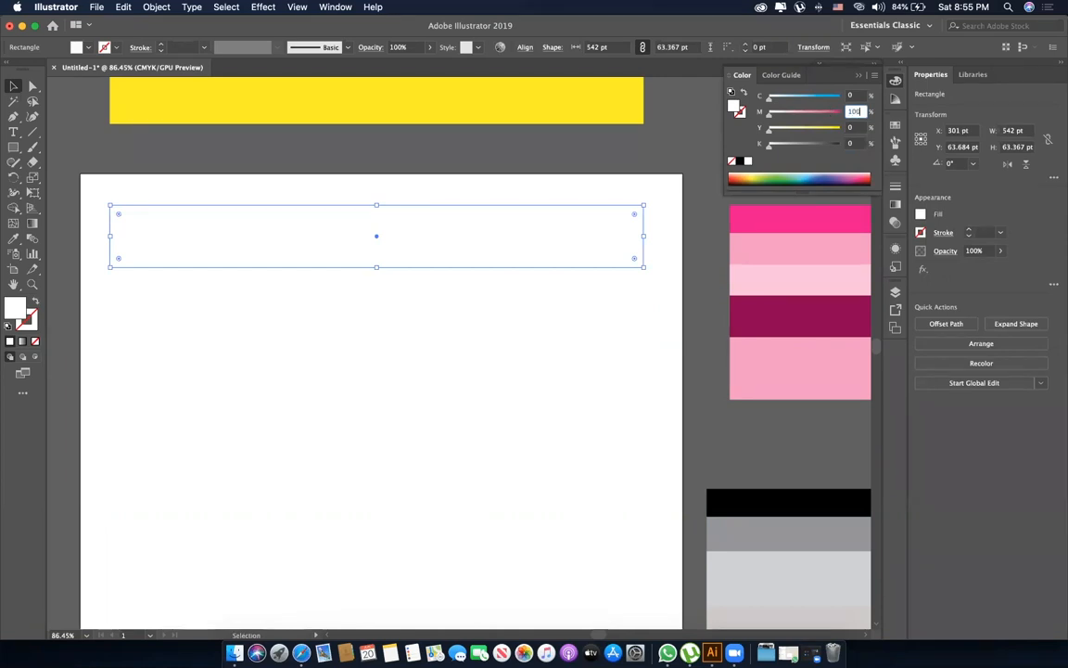
key("Tab")
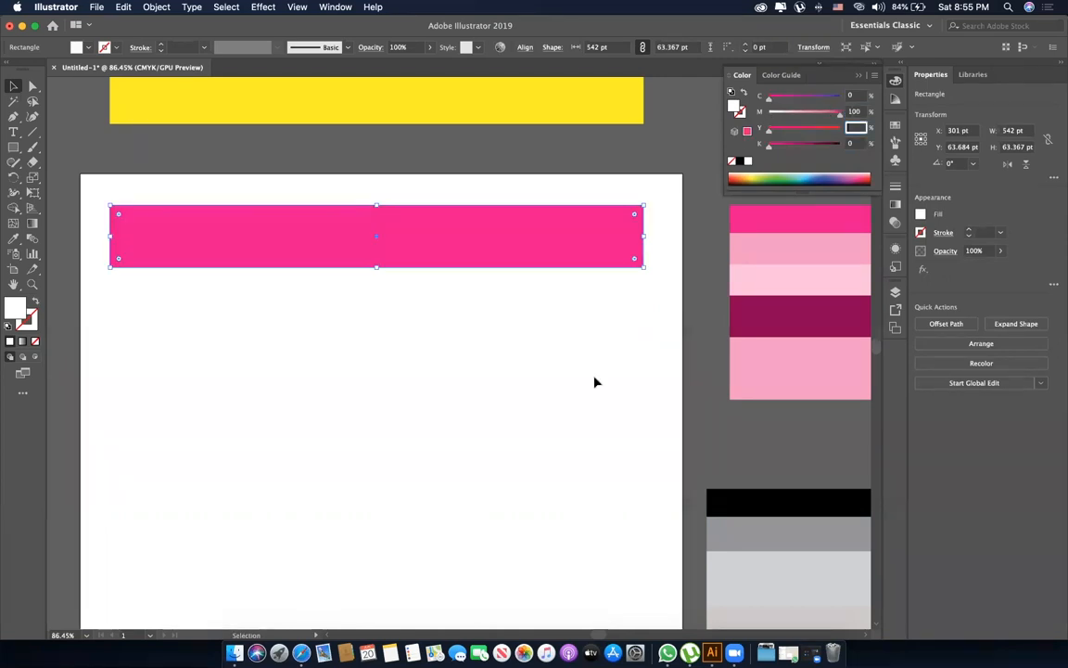
type("100")
key("Return")
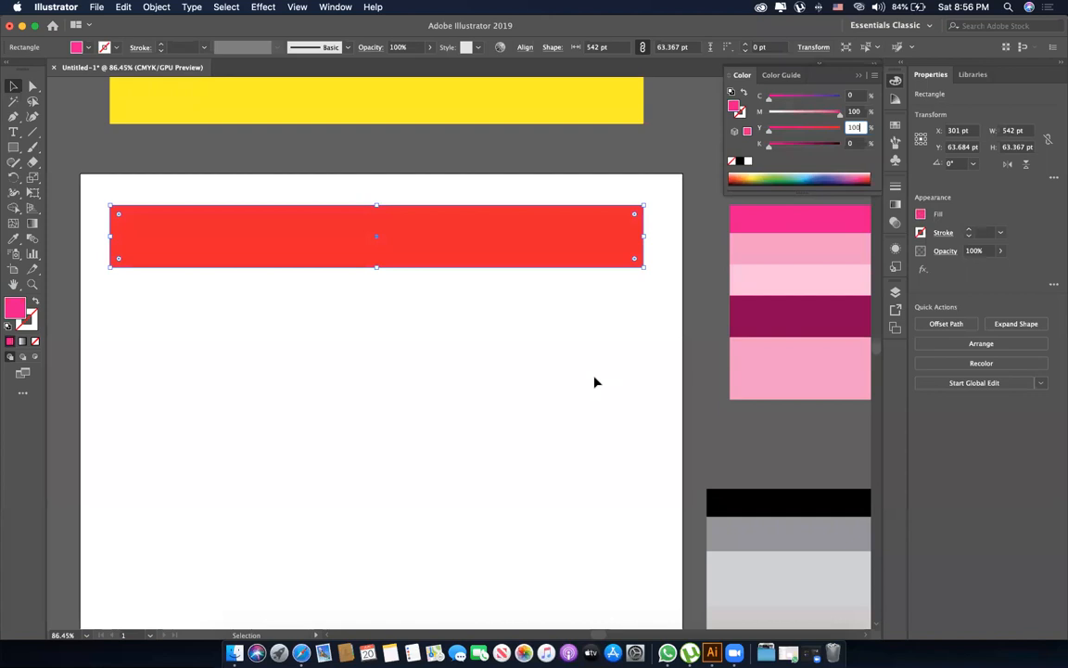
left_click(595, 382)
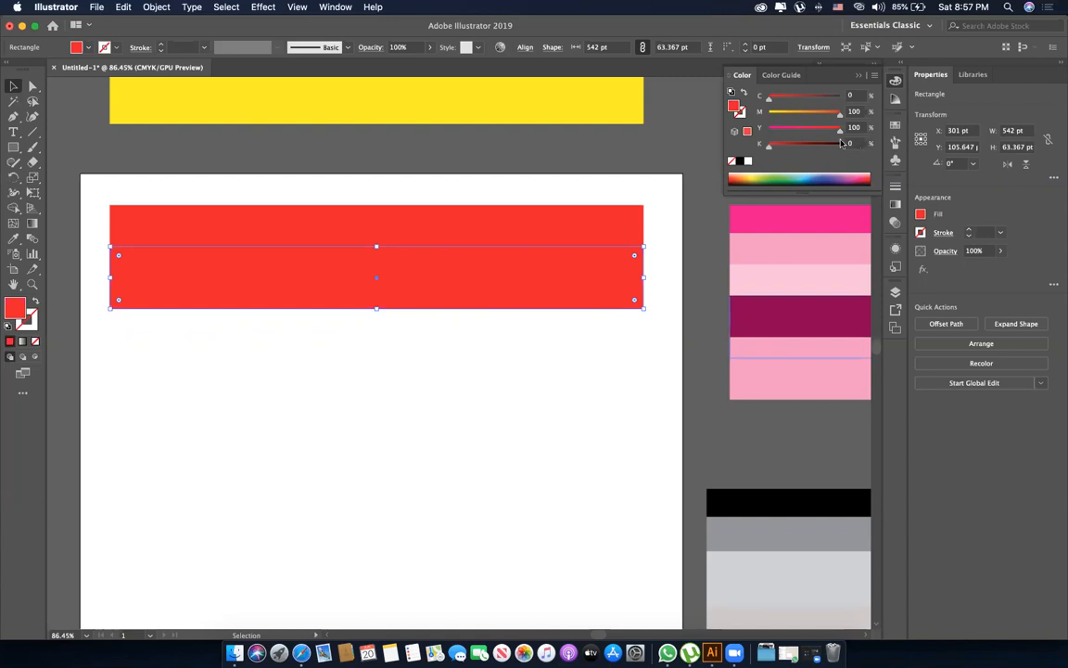
Set the lower red rectangle's black (K) value to 40% and deselect it.
left_click(853, 138)
type("40")
key("Return")
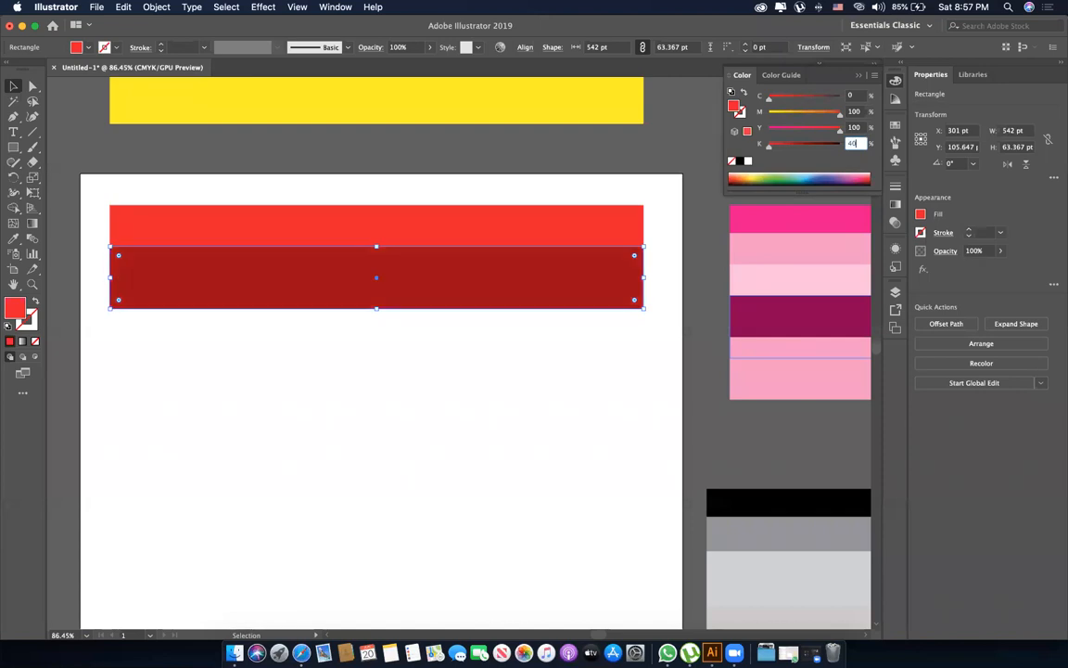
left_click(581, 380)
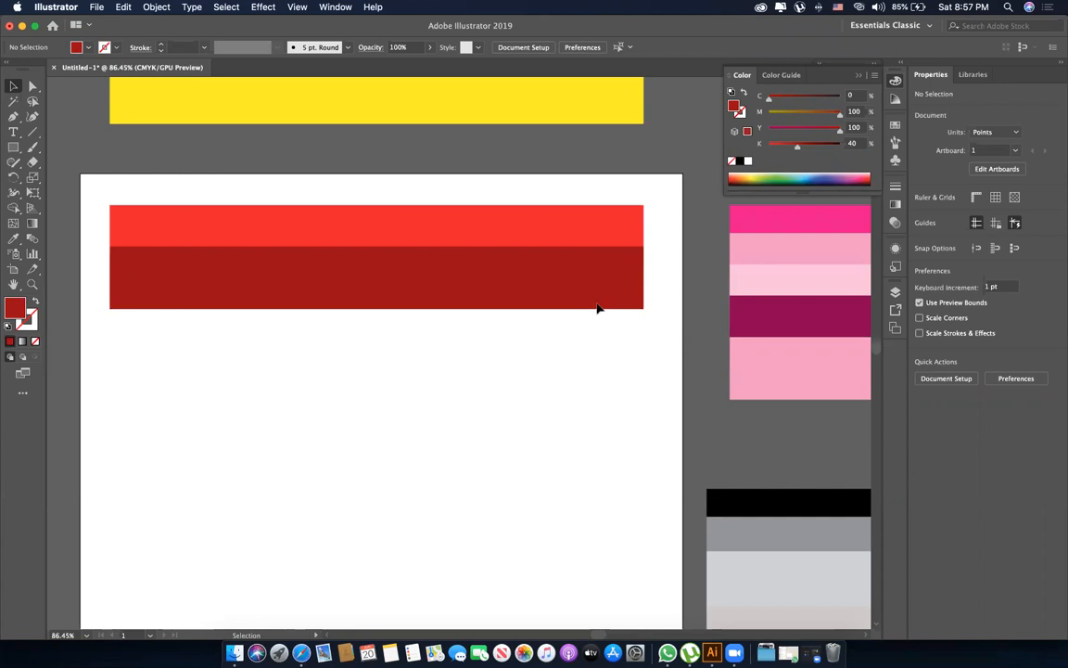
Duplicate the dark red rectangle about 38 pt straight down and set the copy's black (K) value to 60%.
left_click_drag(598, 308, 599, 331)
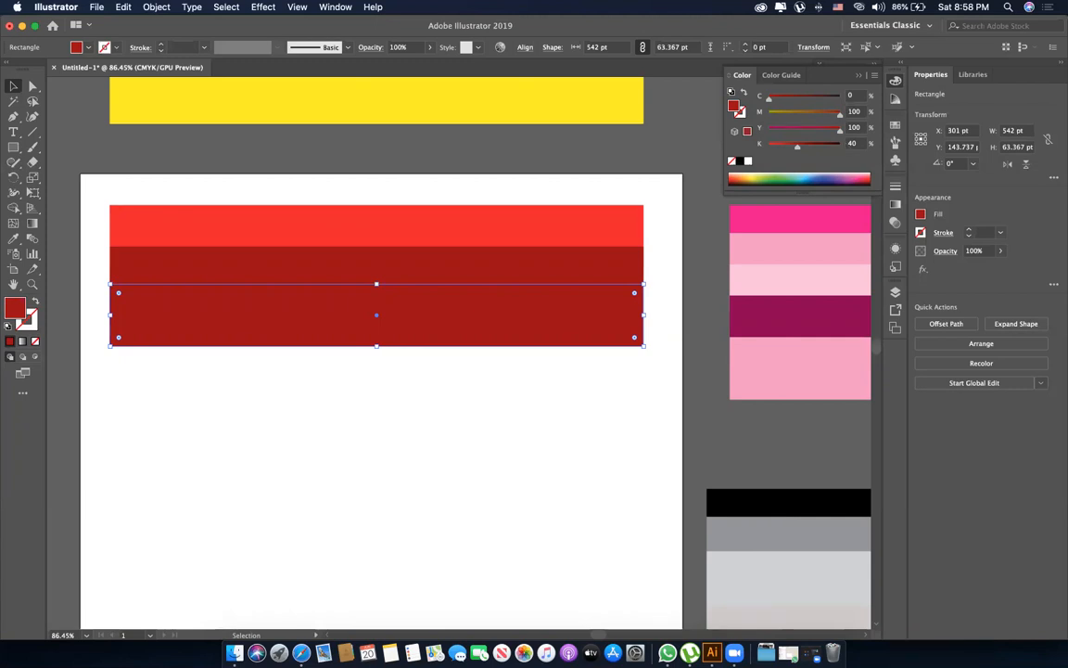
type("60")
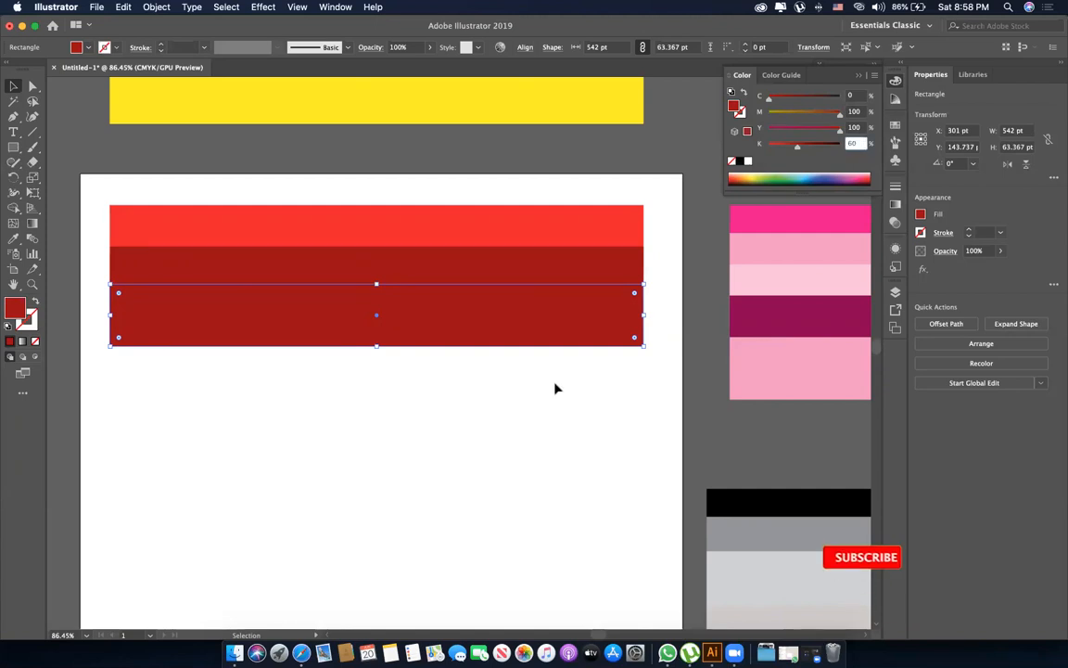
key("Return")
key("super+h")
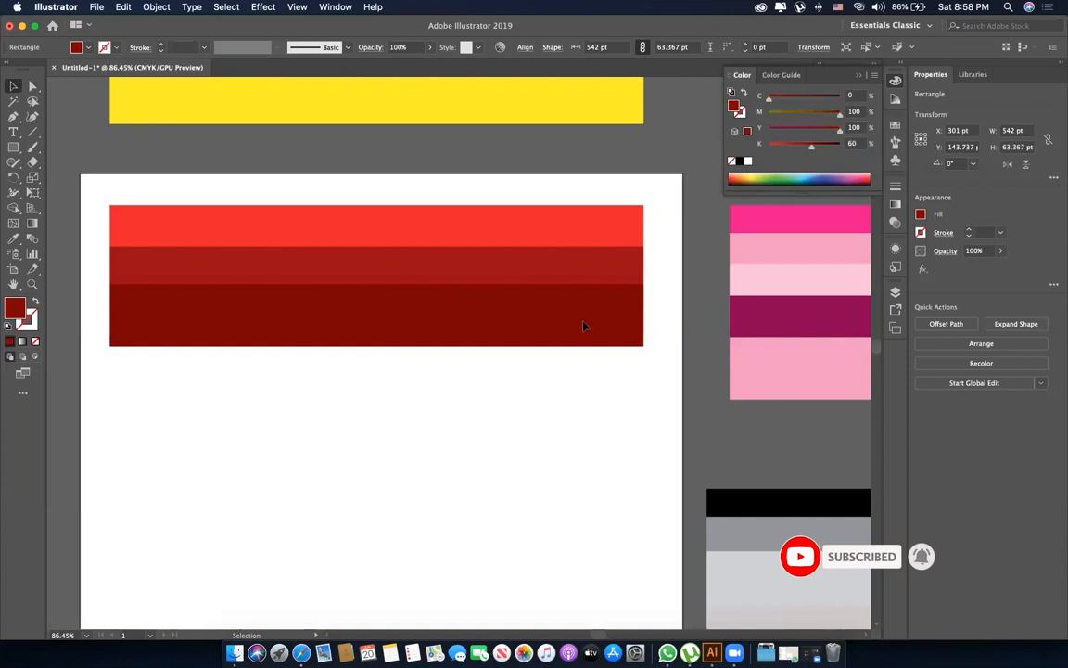
Compare the CMYK fill values of the bright red rectangle and the darkest red rectangle.
key("alt+super+[")
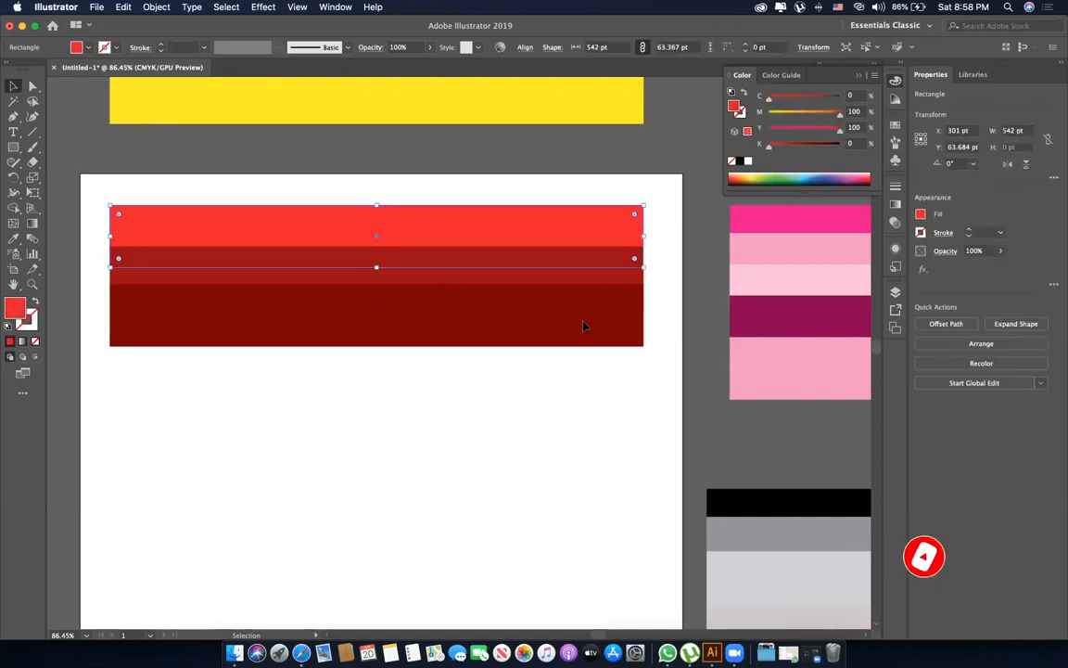
key("alt+super+]")
key("alt+super+]")
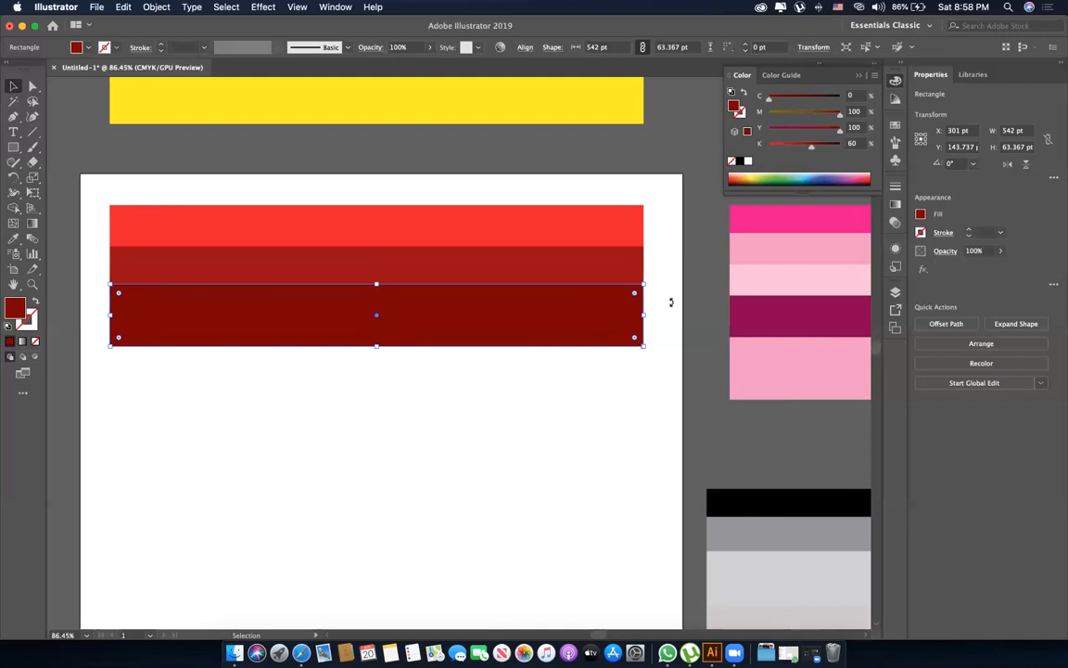
key("super+shift+a")
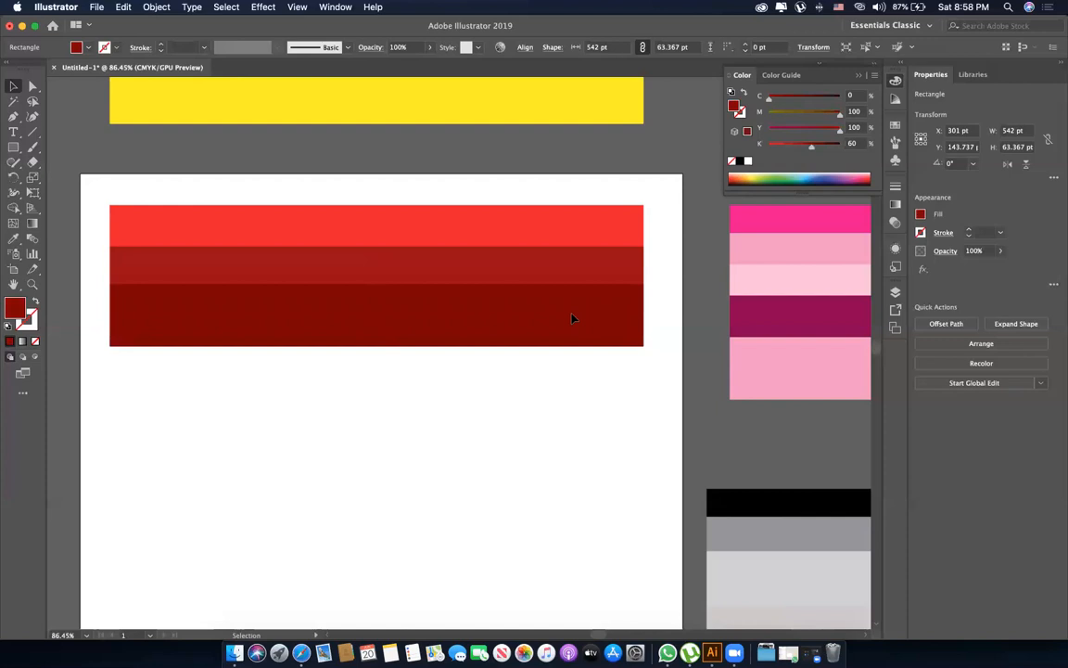
Duplicate the darkest red rectangle about 25 pt straight down, set the copy's fill to M 60% and K 0%, and deselect it.
left_click(604, 330)
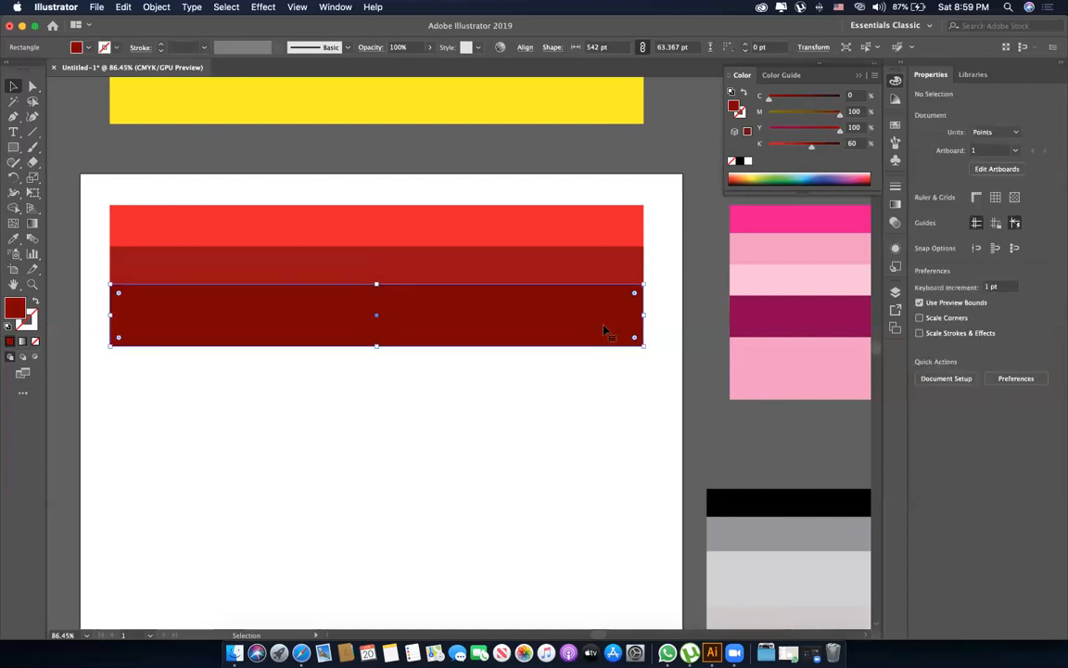
left_click_drag(604, 330, 604, 355)
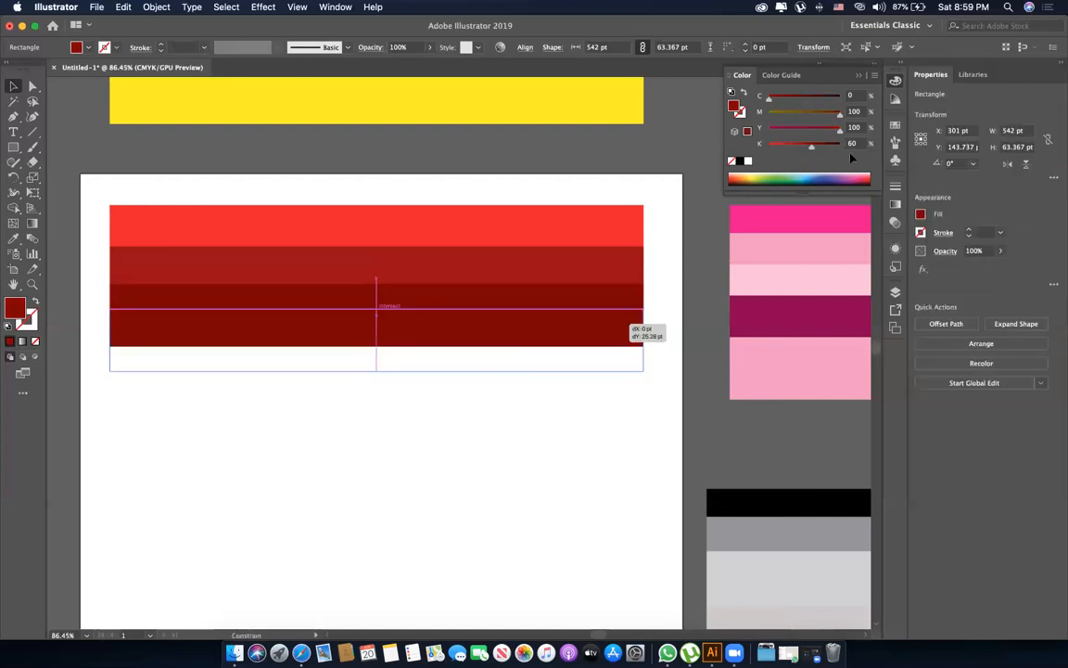
left_click(851, 144)
type("0")
key("Return")
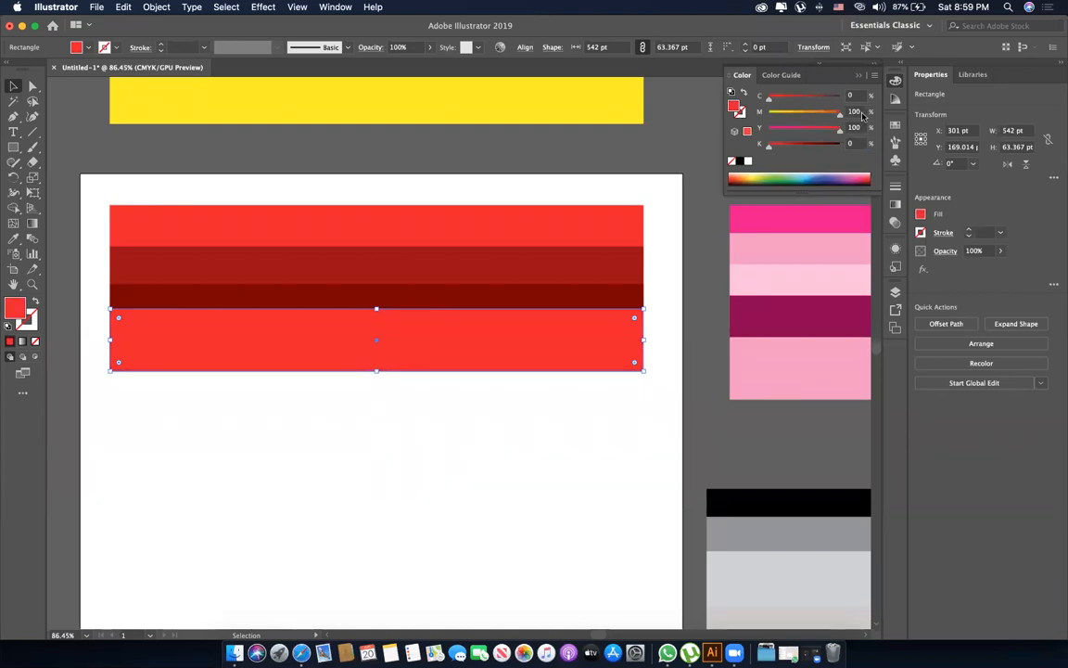
left_click(853, 111)
type("60")
key("Return")
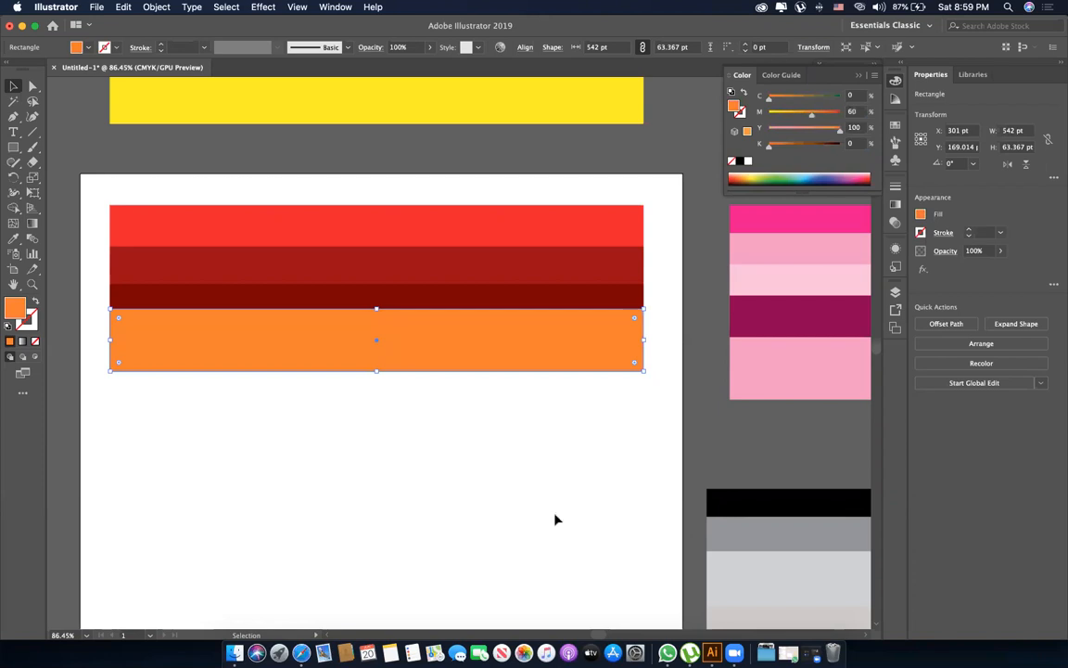
left_click(647, 361)
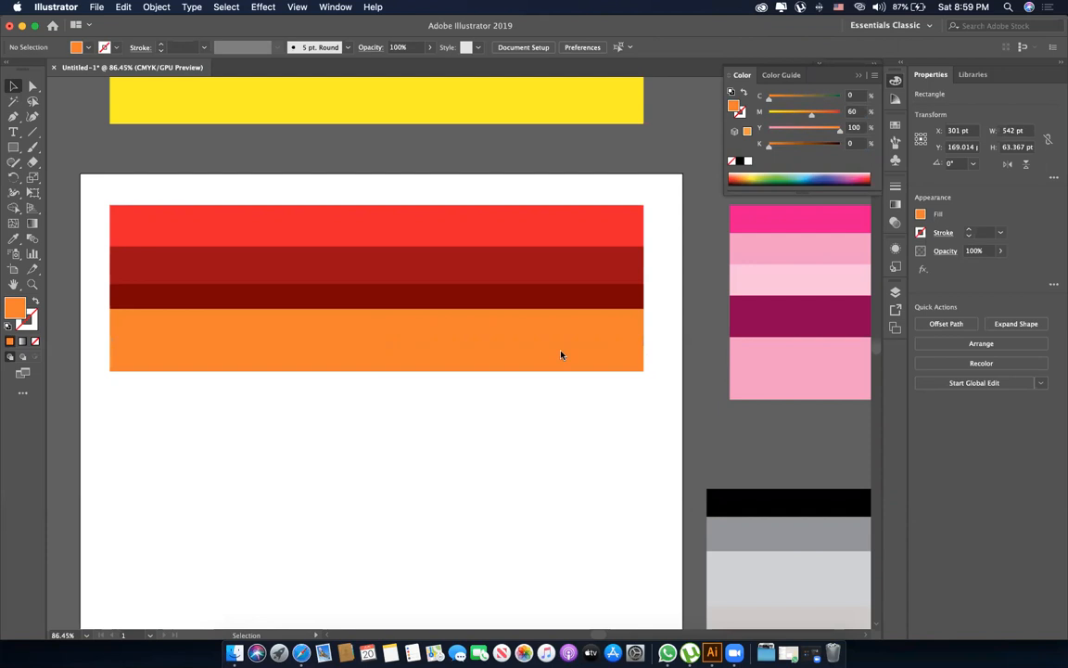
Compare the CMYK fill values of the top red rectangle and the orange rectangle.
key("super+Tab")
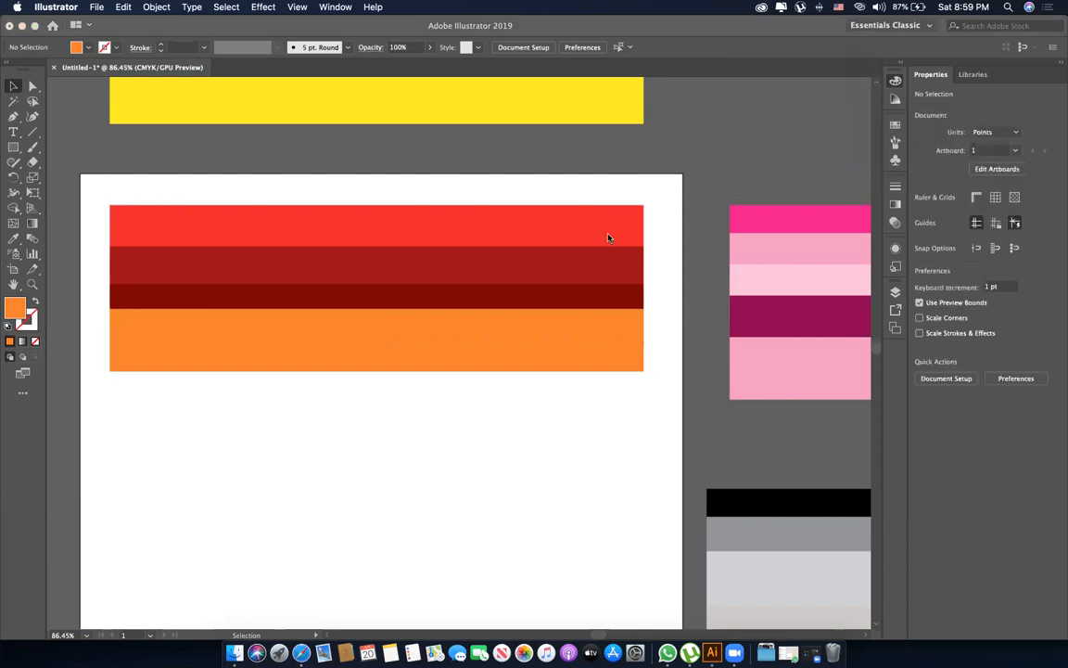
key("super+Tab")
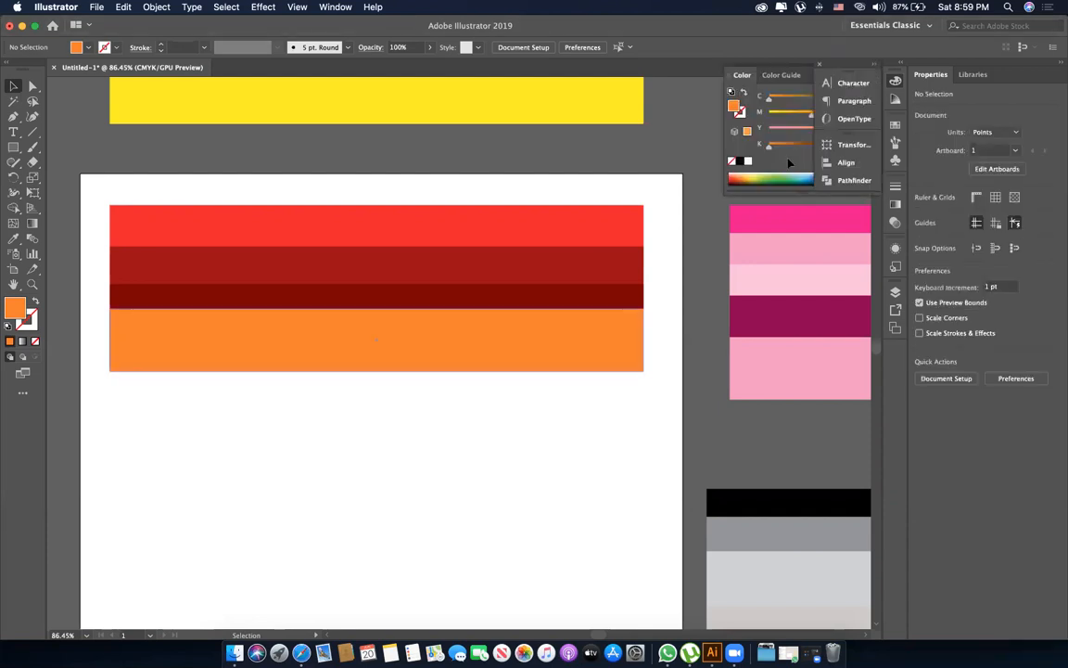
left_click(614, 225)
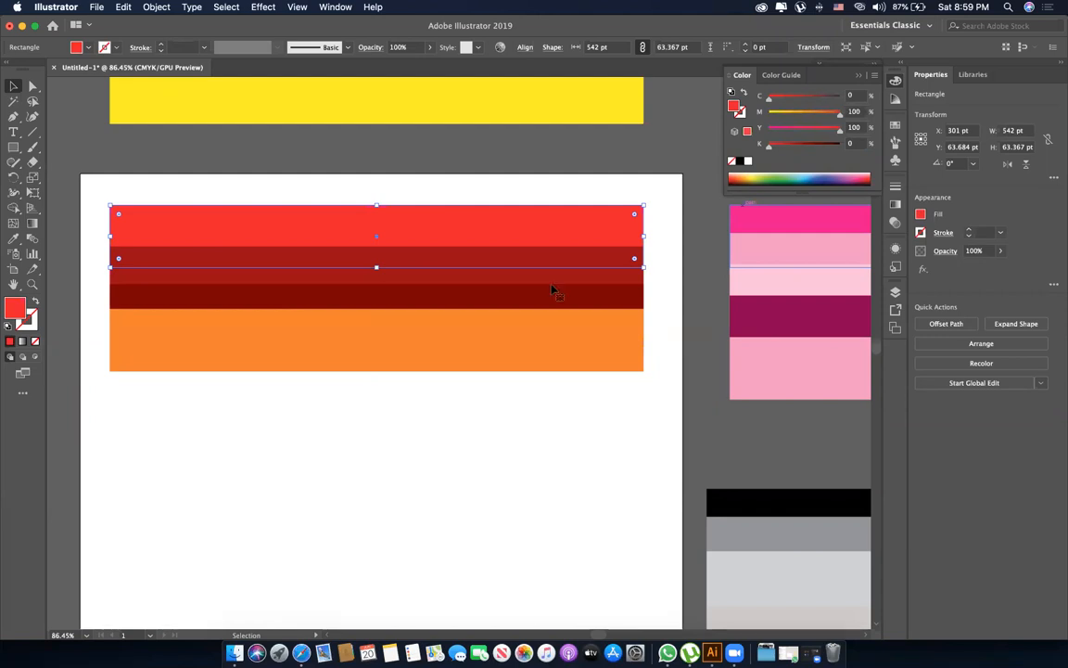
left_click(559, 347)
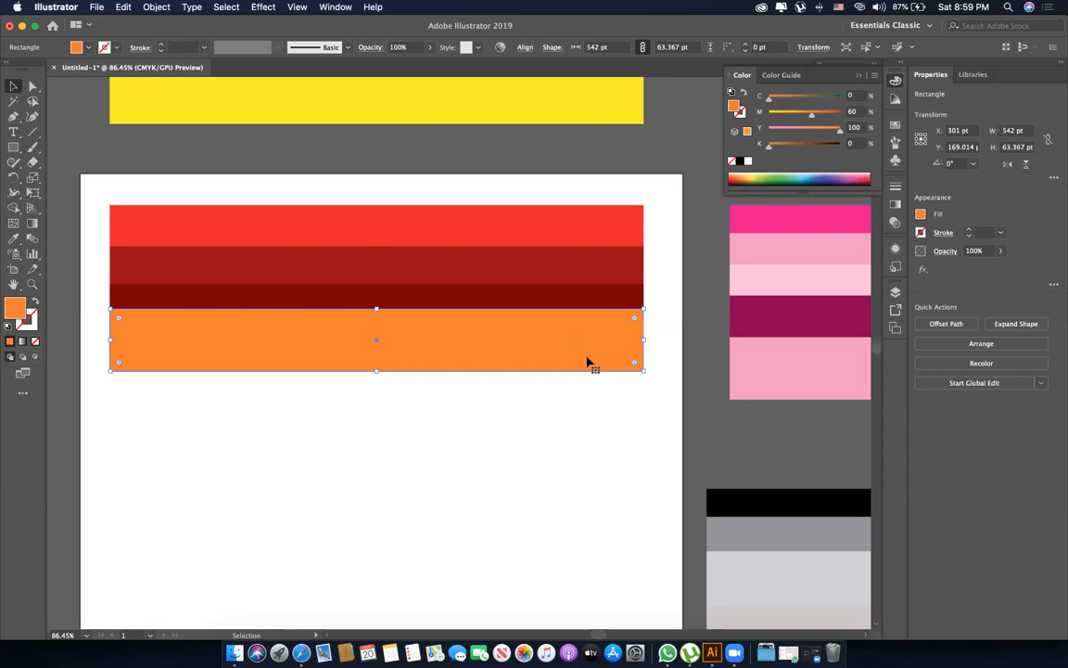
Duplicate the orange rectangle about 38 pt straight down, set the copy's magenta to 30%, and deselect it.
left_click_drag(578, 369, 578, 408)
left_click(853, 111)
type("30")
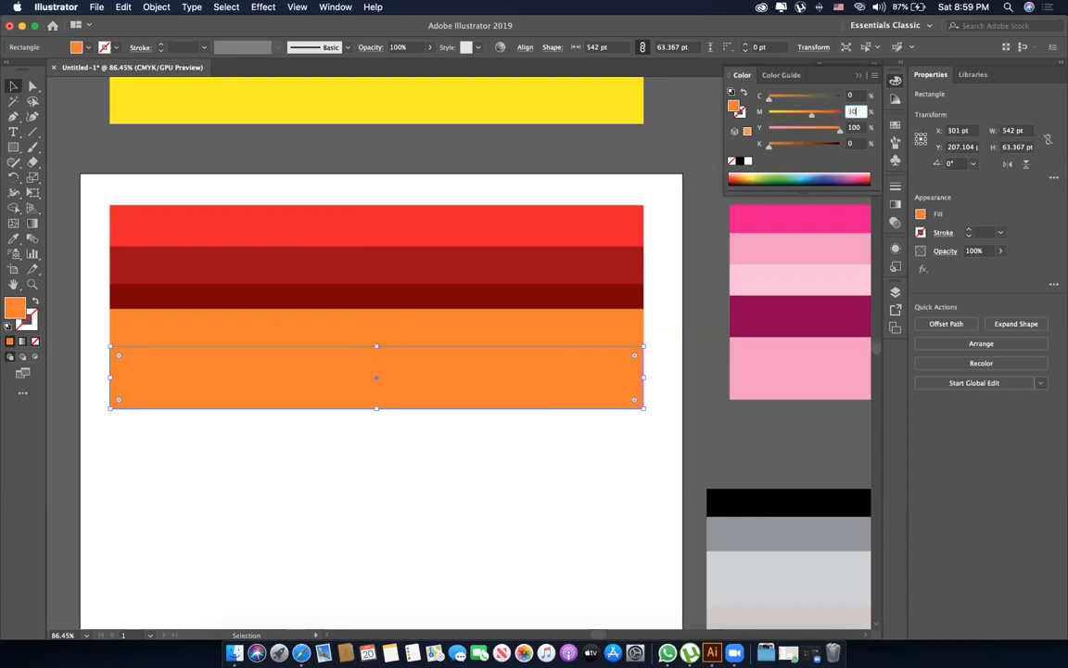
key("Return")
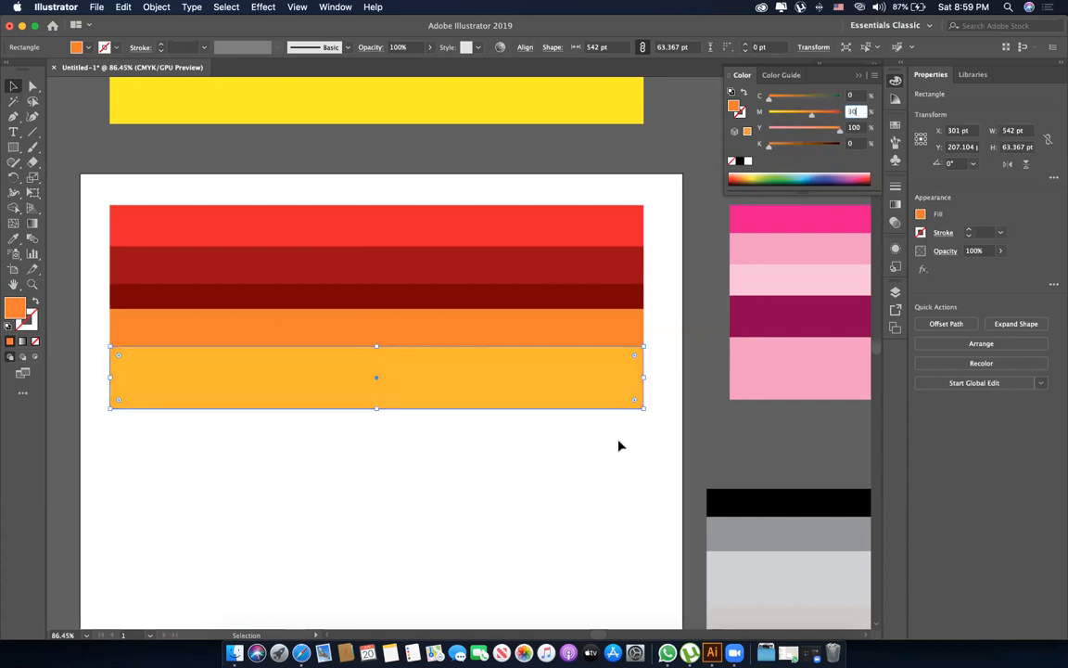
left_click(620, 446)
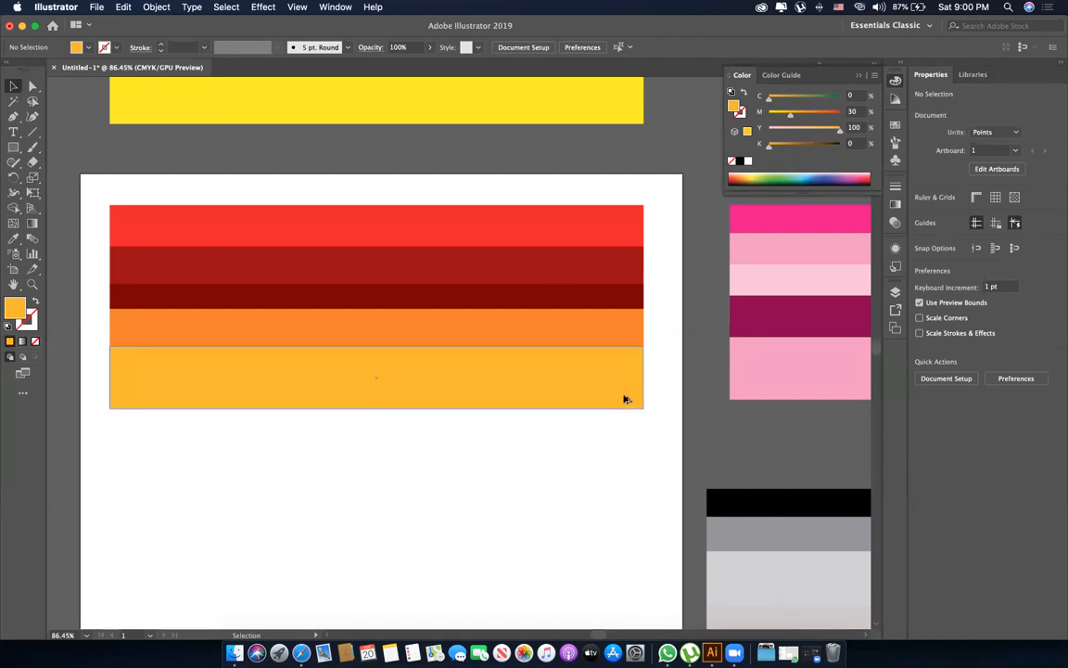
Duplicate the yellow-orange rectangle about 37 pt straight down and set the copy's fill to M 20%, Y 60%, K 20%.
left_click_drag(624, 398, 624, 446)
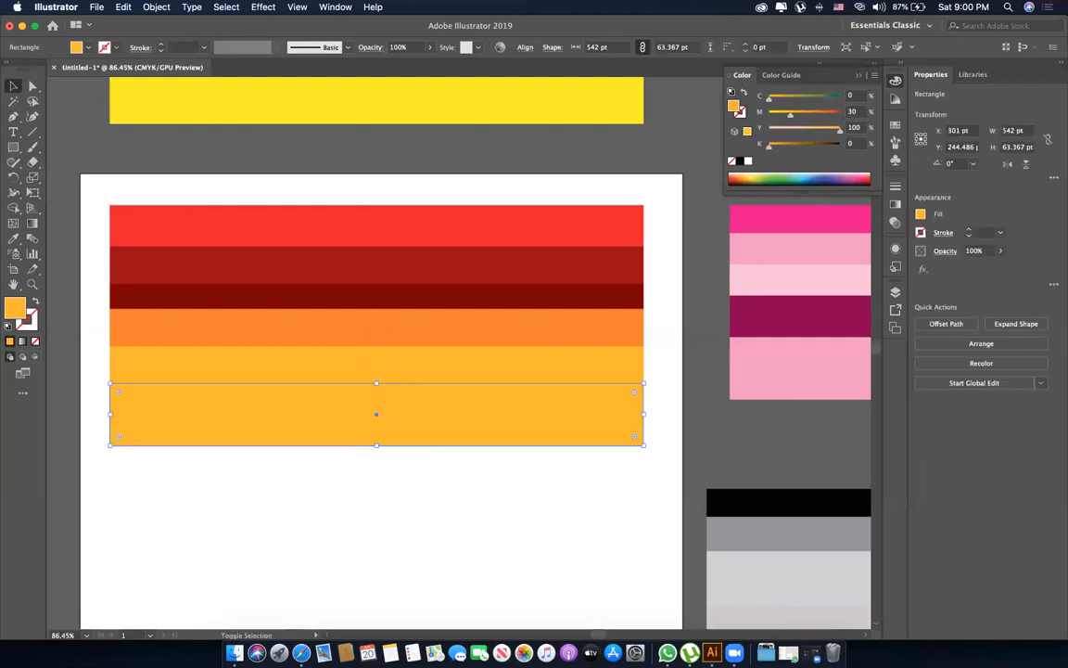
double_click(854, 112)
type("20")
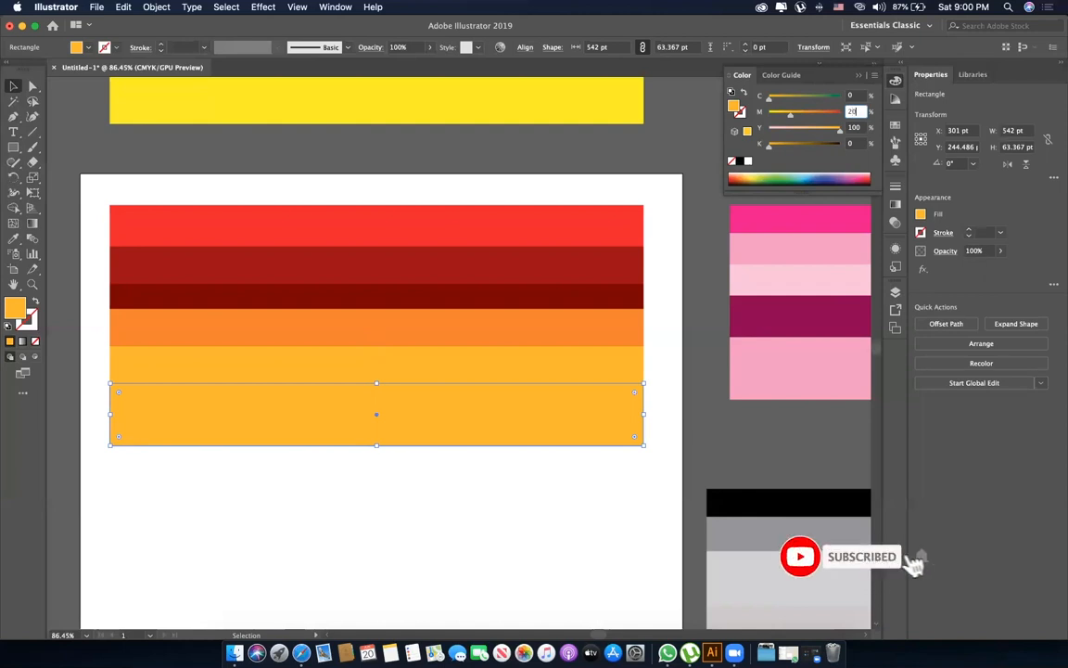
key("Tab")
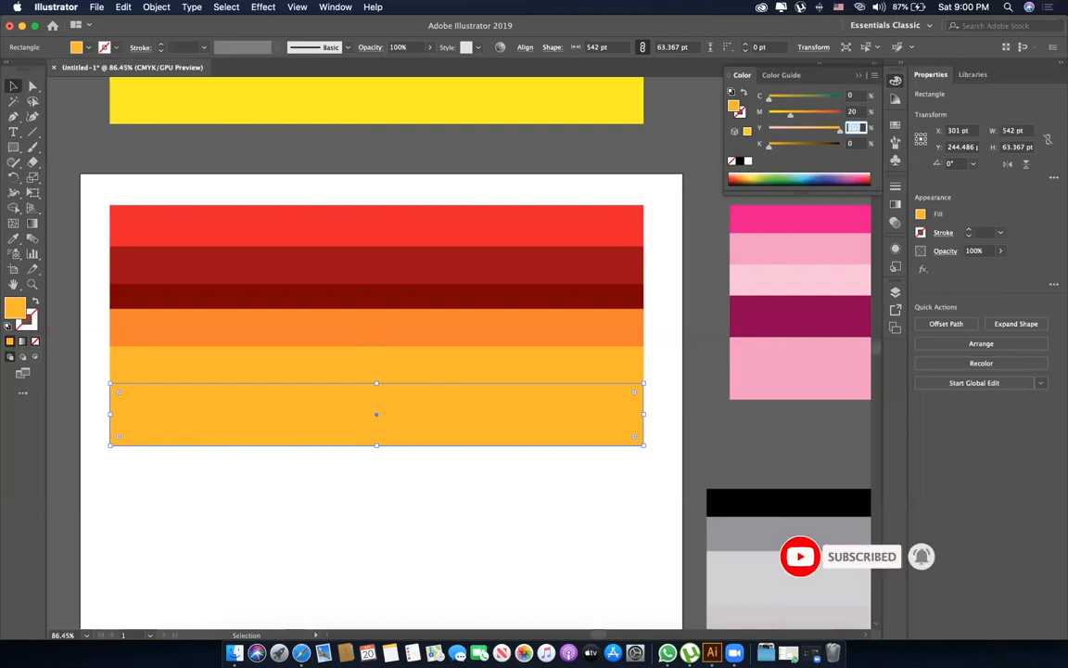
type("60")
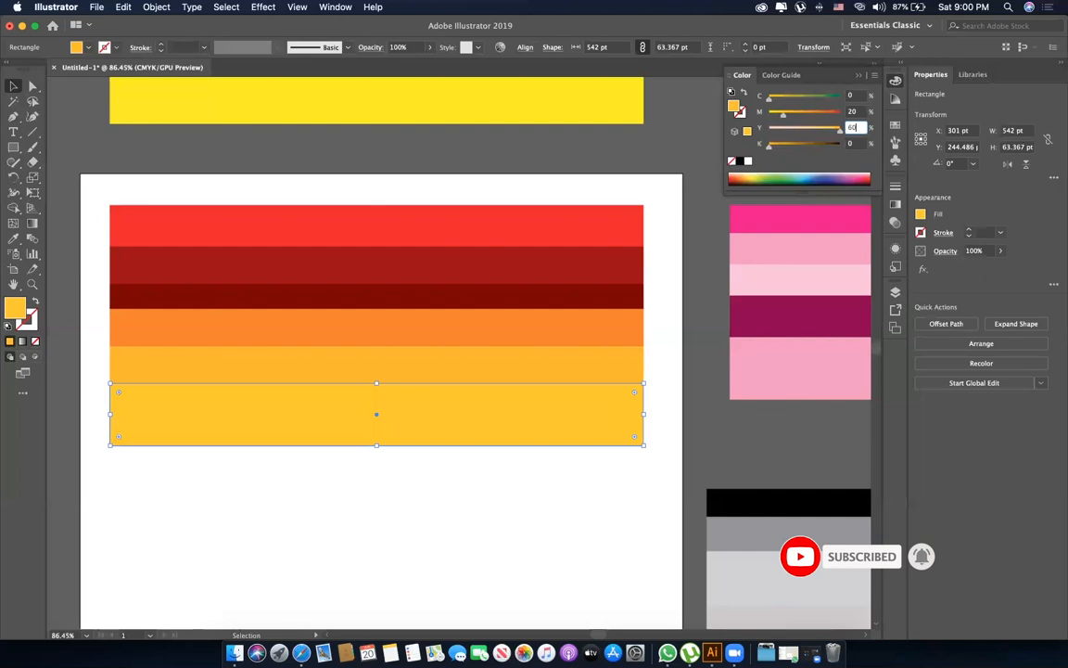
key("Tab")
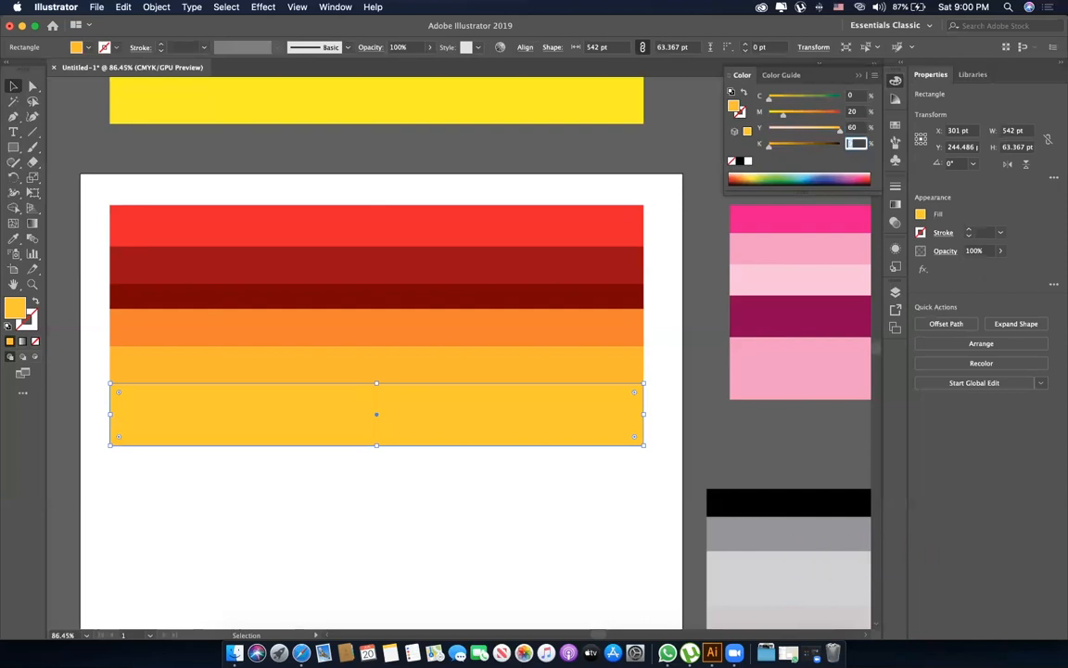
type("20")
key("Return")
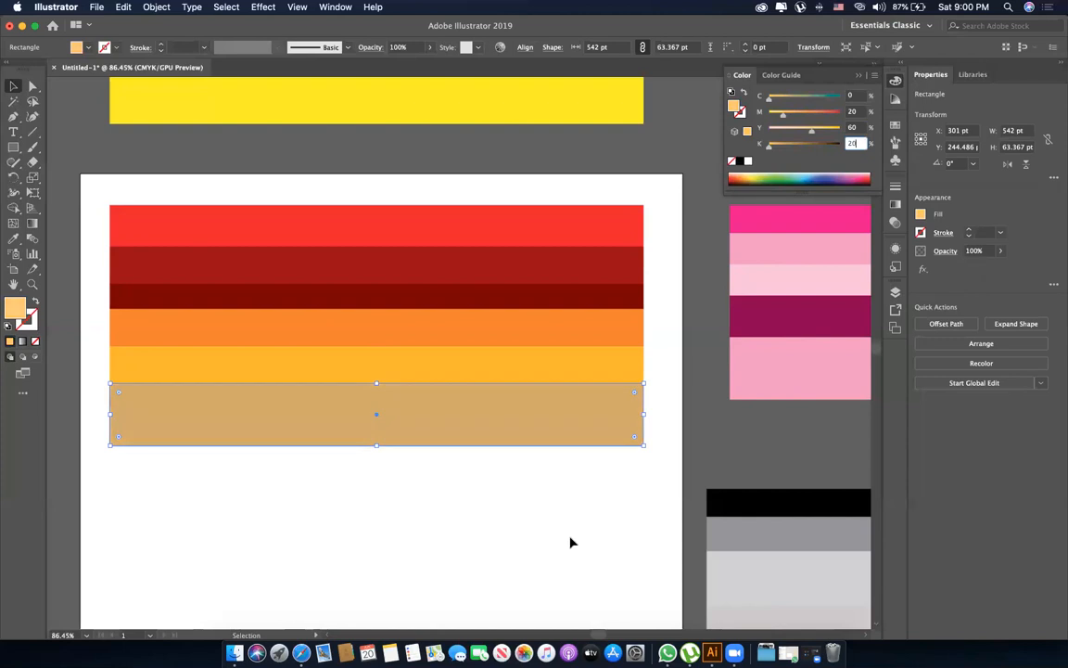
scroll(570, 542, "down", 1)
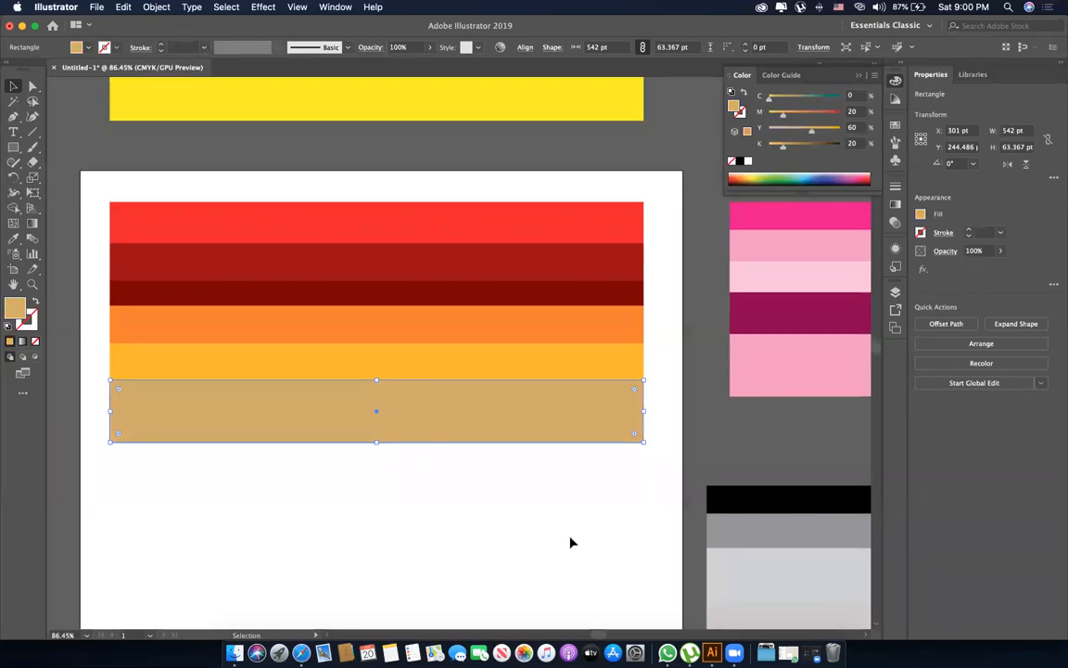
Duplicate the tan rectangle about 26 pt straight down, set the copy's fill to M 40%, Y 80%, K 40%, and deselect it.
left_click(570, 543)
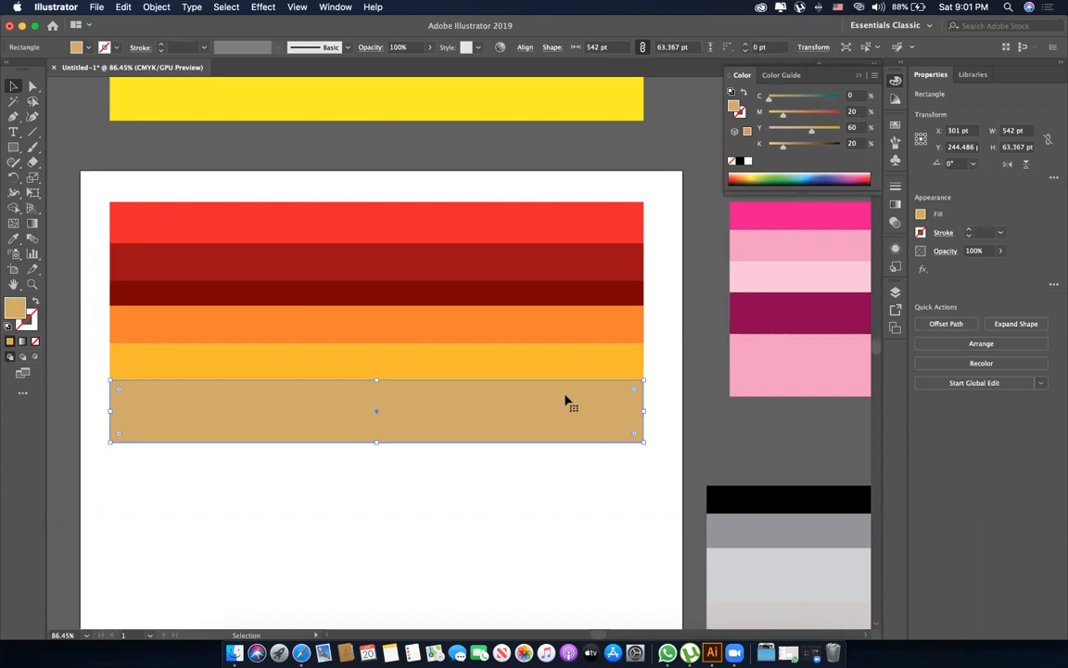
key("super+shift+a")
left_click_drag(563, 428, 563, 454)
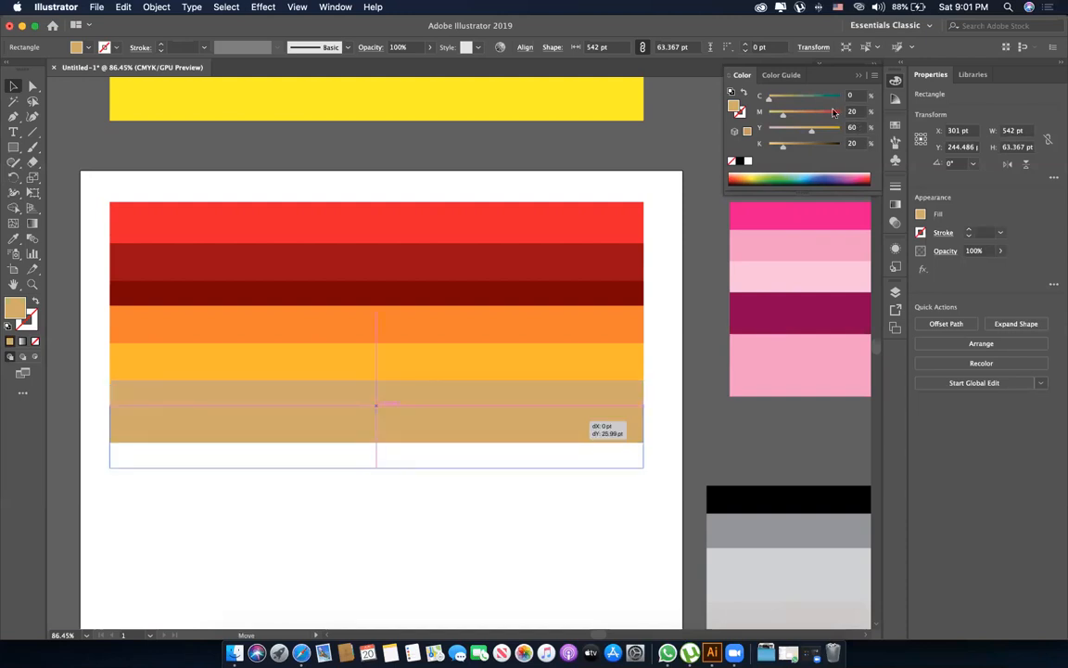
key("Tab")
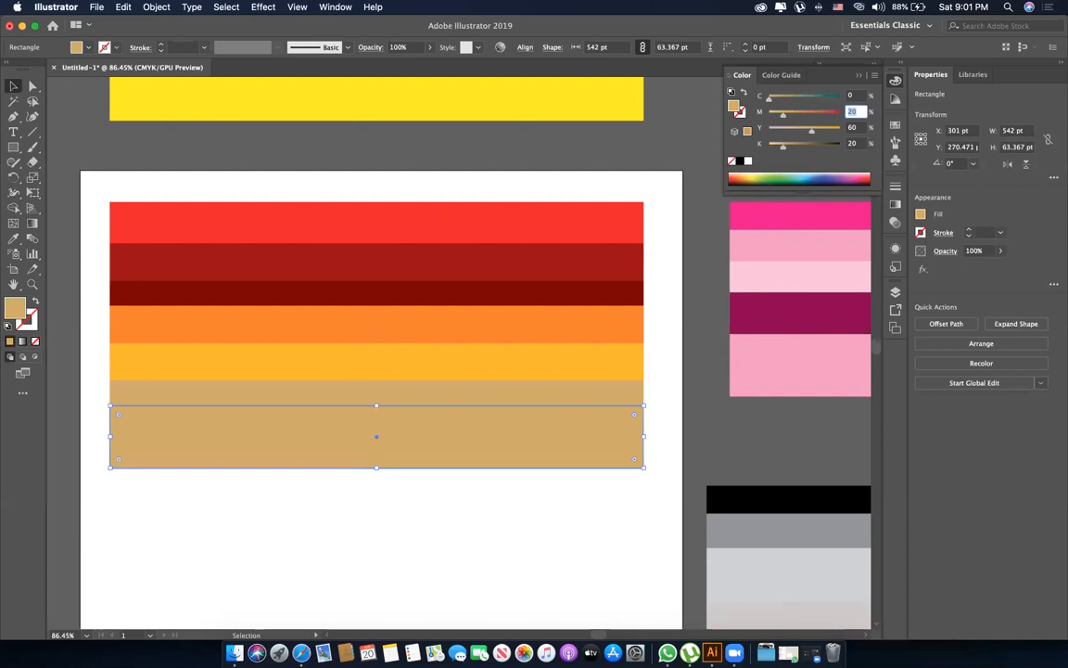
type("40")
key("Tab")
type("80")
key("Tab")
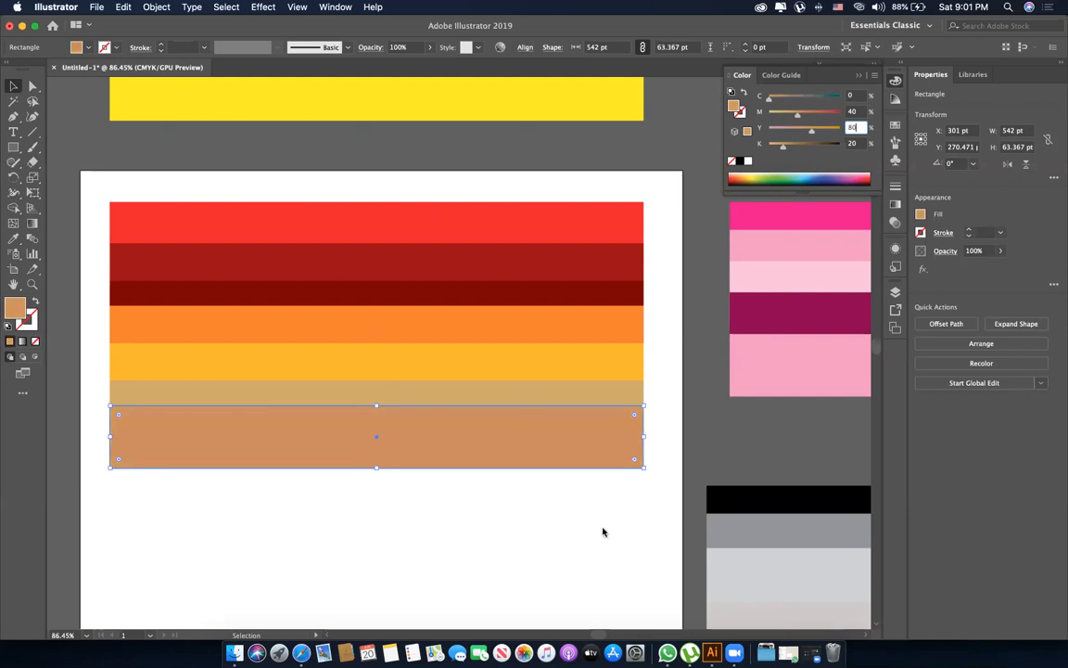
type("40")
key("Tab")
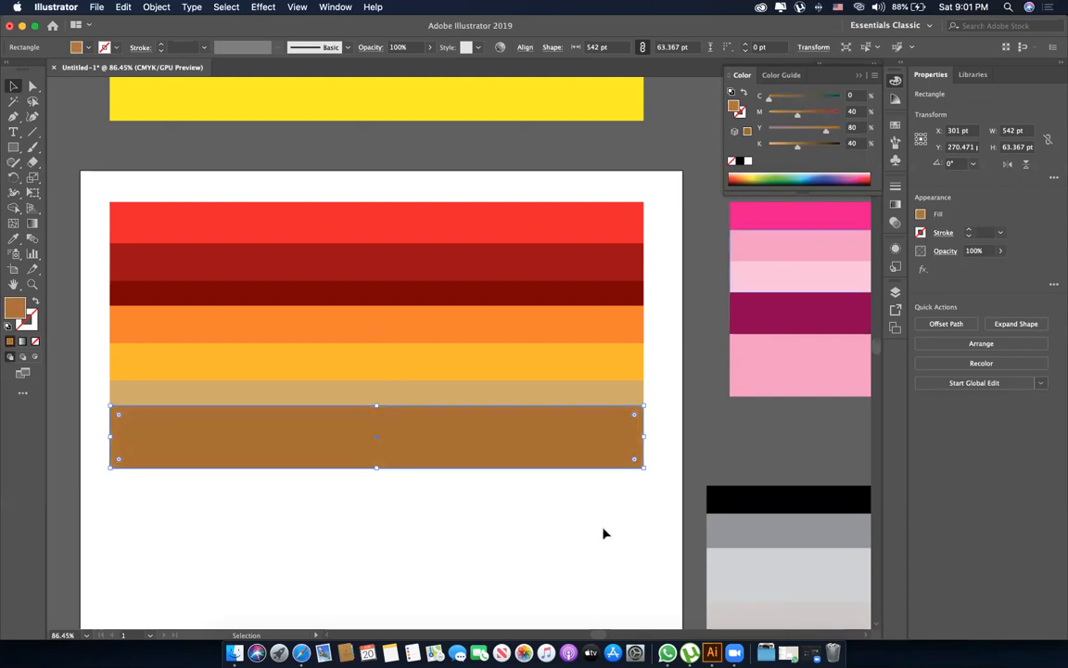
left_click(603, 533)
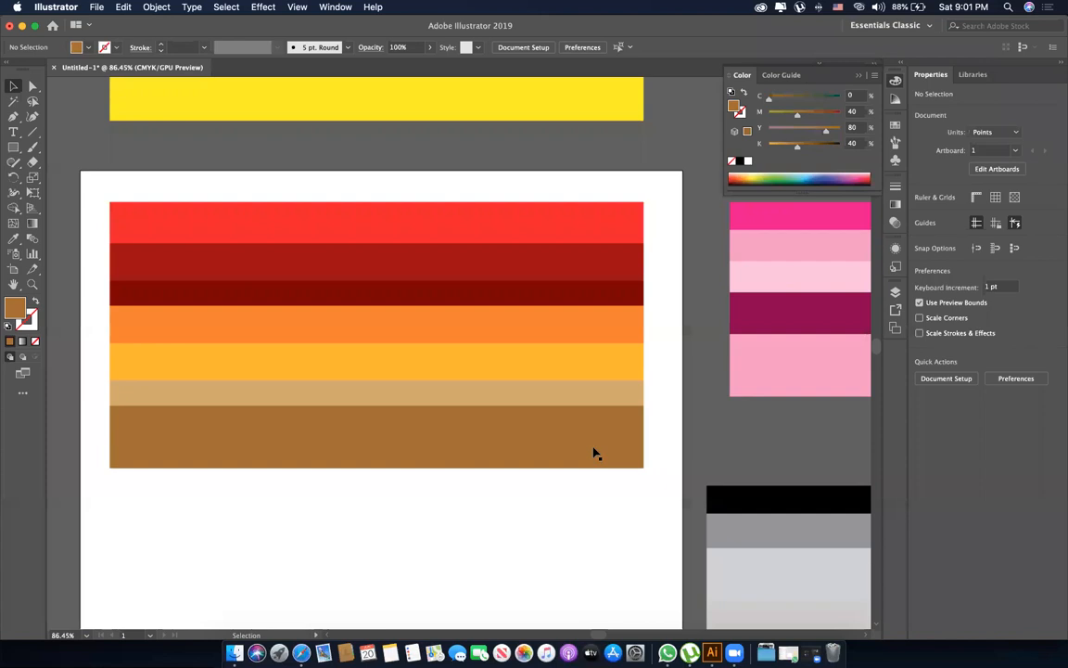
Duplicate the brown rectangle about 38 pt straight down, set the copy's black to 60%, and deselect it.
left_click_drag(594, 452, 592, 487)
double_click(853, 142)
type("60")
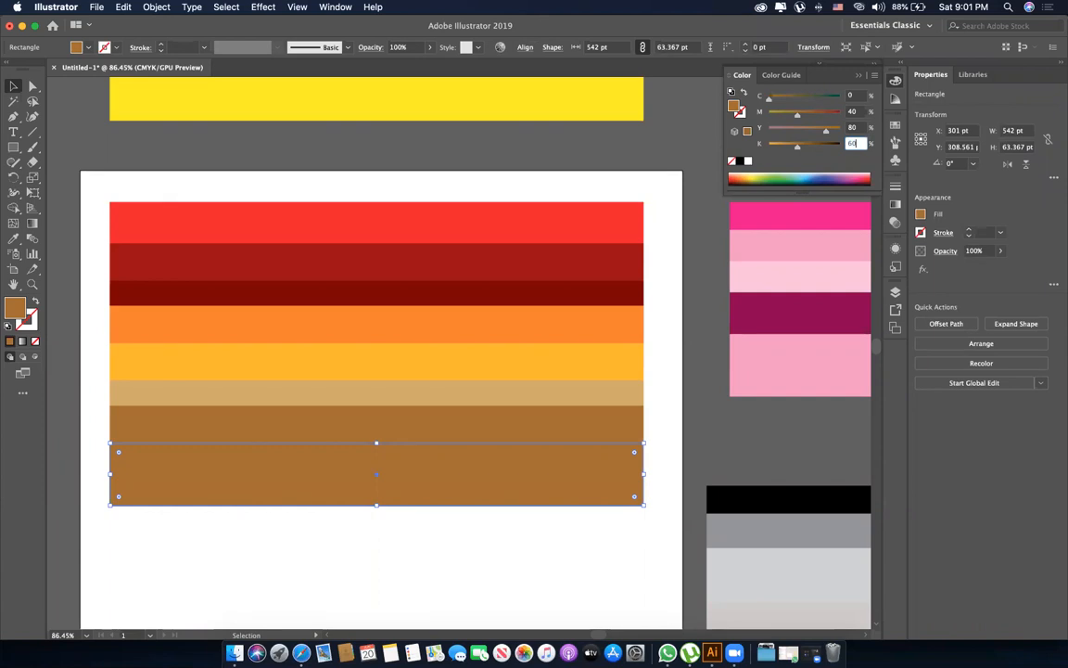
key("Return")
left_click(630, 560)
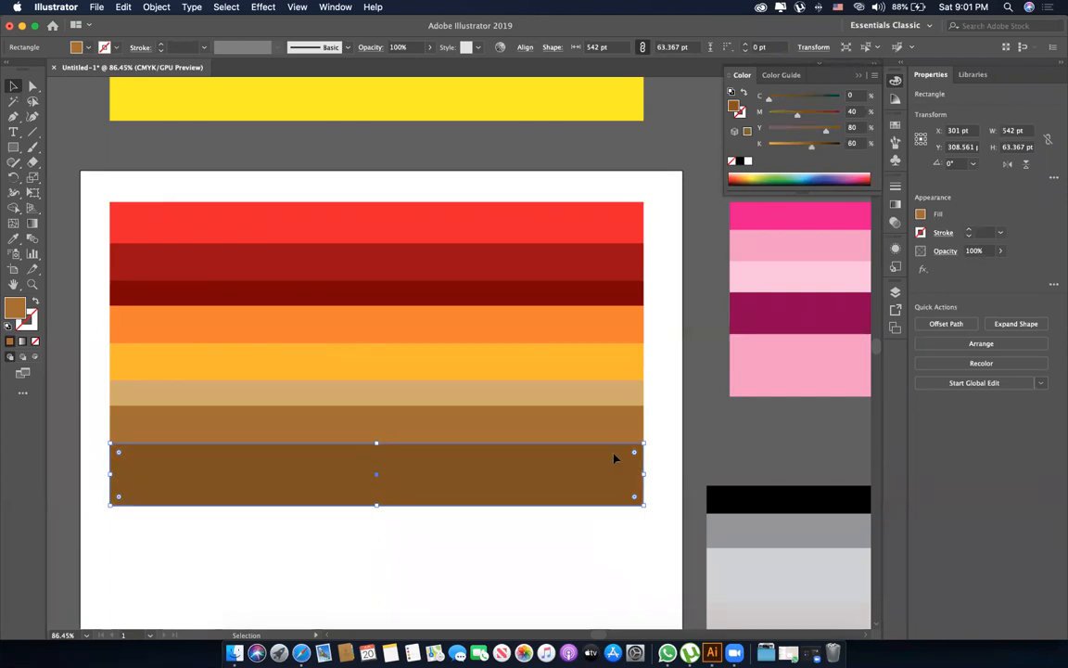
Duplicate the darker brown rectangle about 37 pt straight down, set the copy's fill to M 60%, Y 80%, K 80%, and deselect it.
left_click(601, 497)
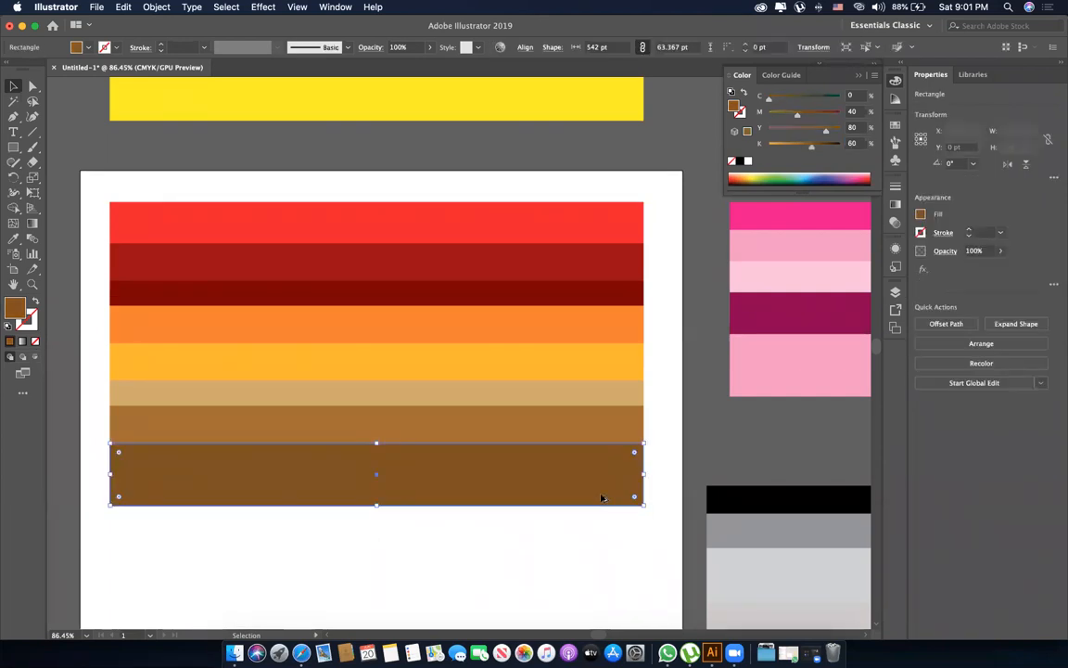
left_click_drag(601, 498, 601, 533)
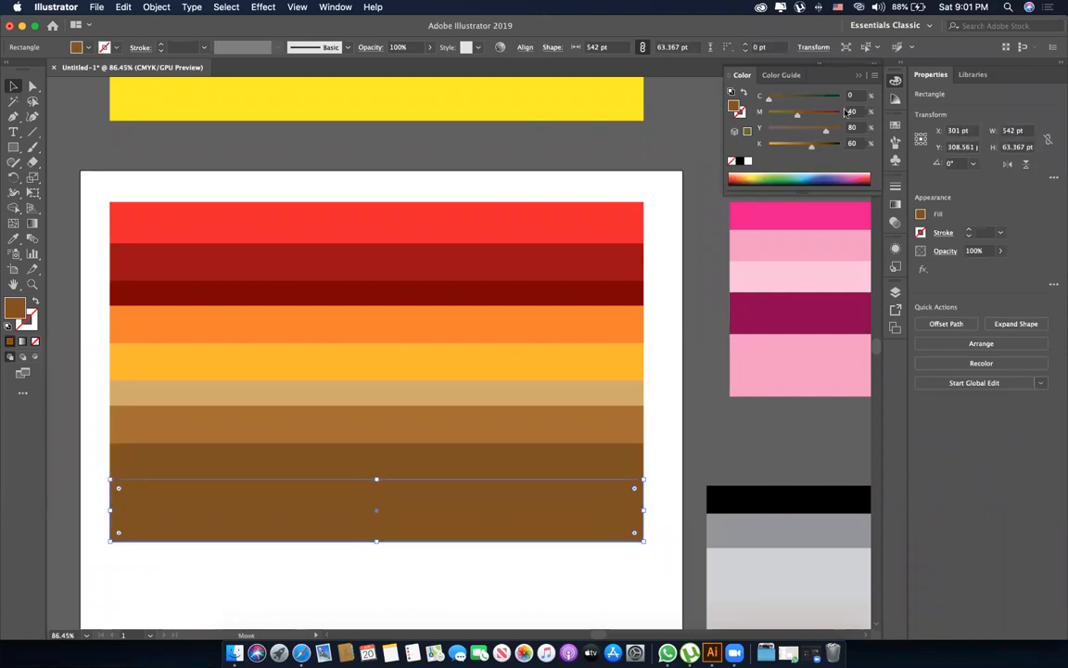
double_click(847, 112)
type("60")
key("Tab")
type("80")
key("Tab")
type("80")
key("Return")
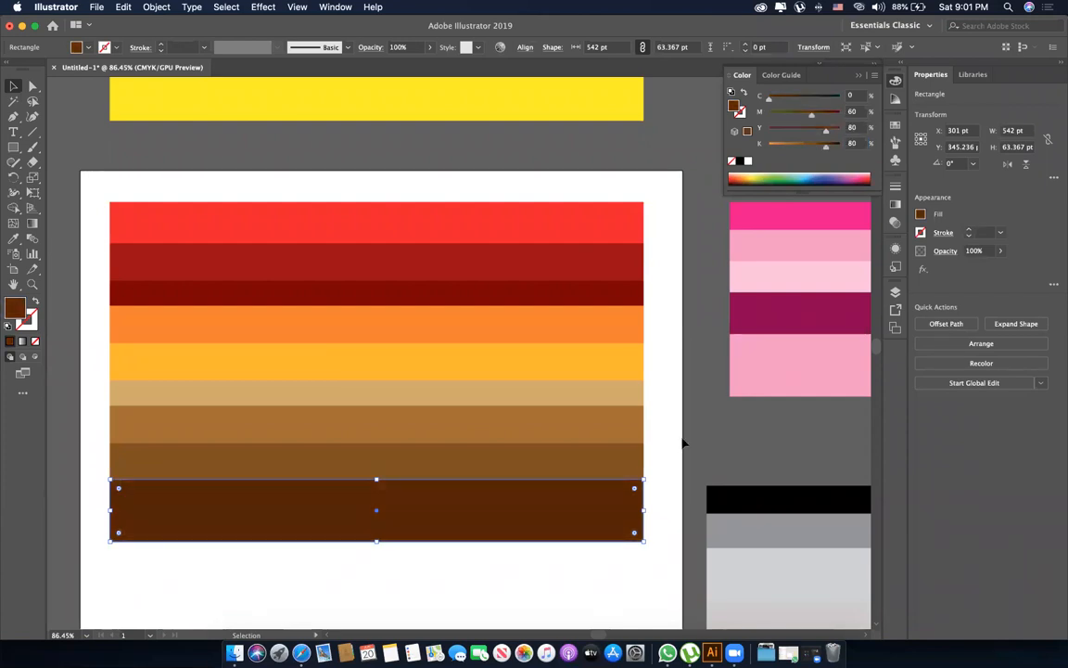
left_click(683, 443)
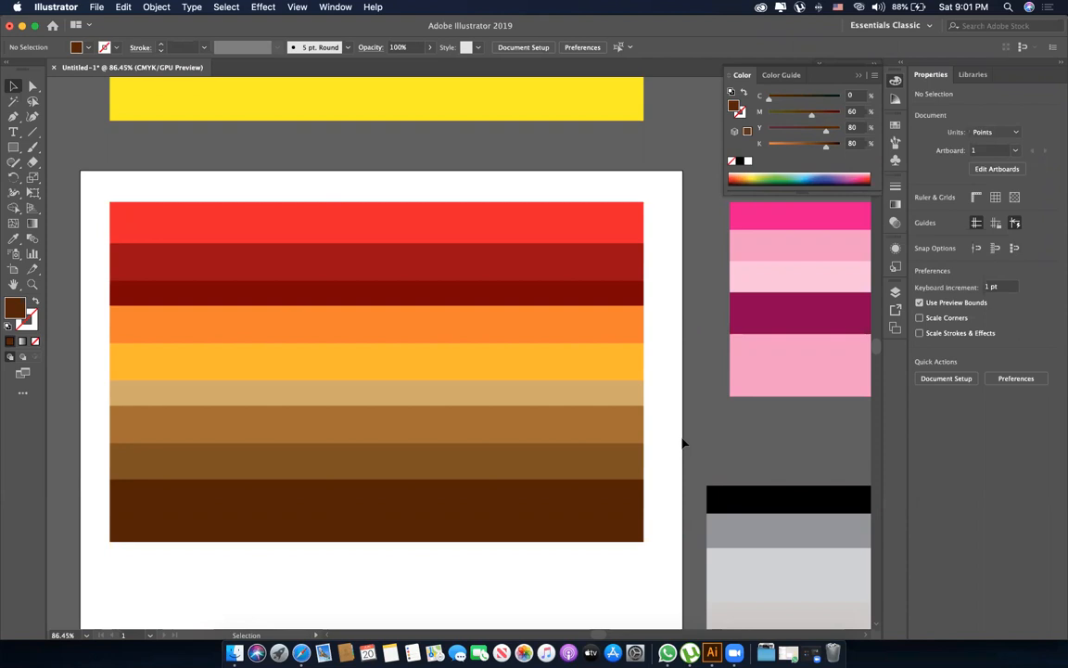
Display the tan rectangle's CMYK values, capture a screenshot of the whole screen, and deselect the rectangle.
left_click(572, 398)
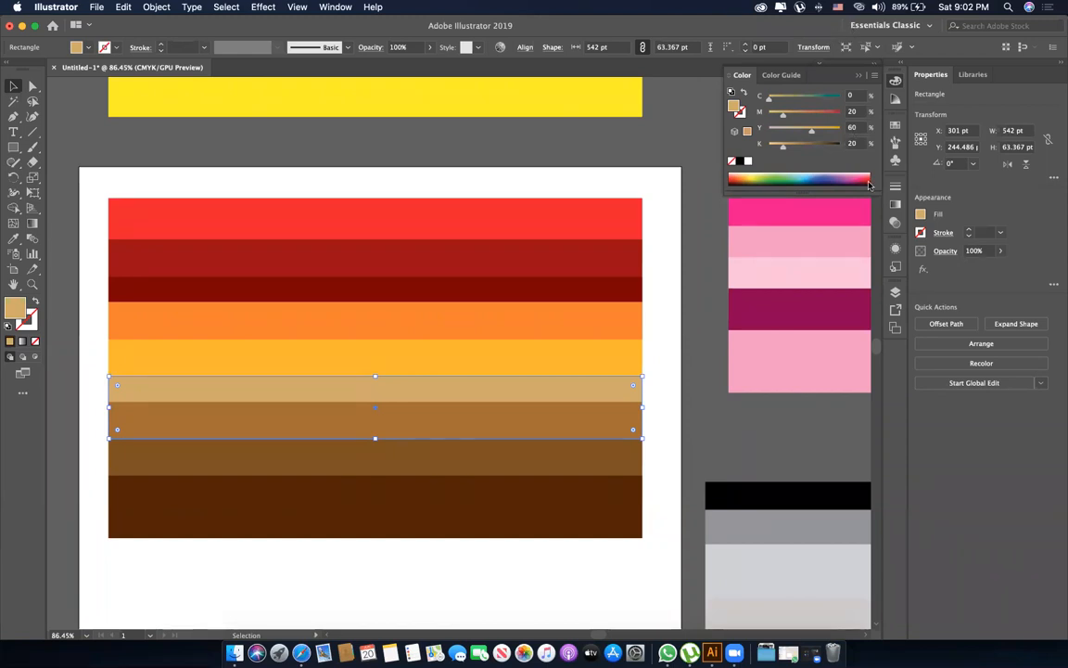
key("super+shift+3")
left_click(550, 167)
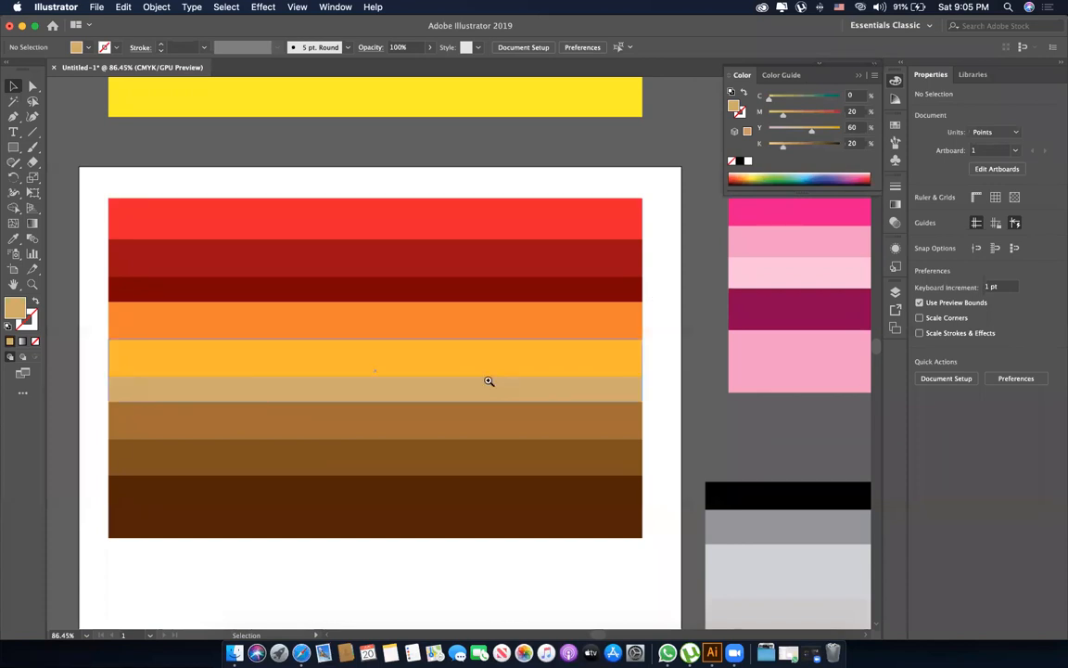
Move the whole red-to-brown stripe stack off the artboard to below the gray stripes, about 630 pt right and 513 pt down.
key("super+minus")
key("super+minus")
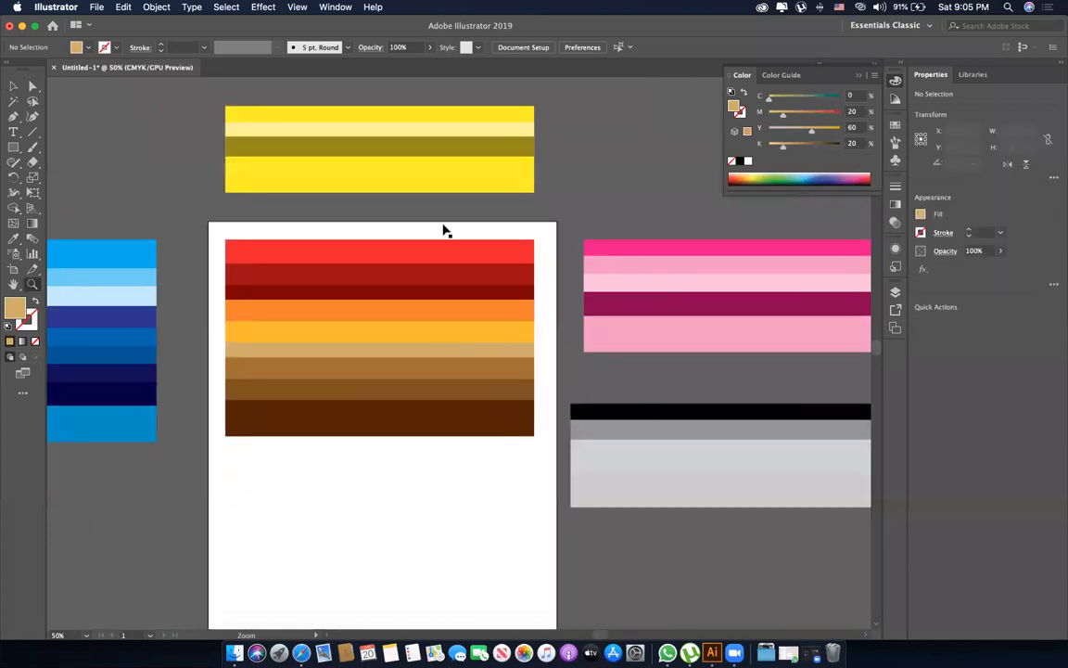
key("v")
left_click_drag(480, 484, 210, 243)
left_click_drag(369, 359, 488, 363)
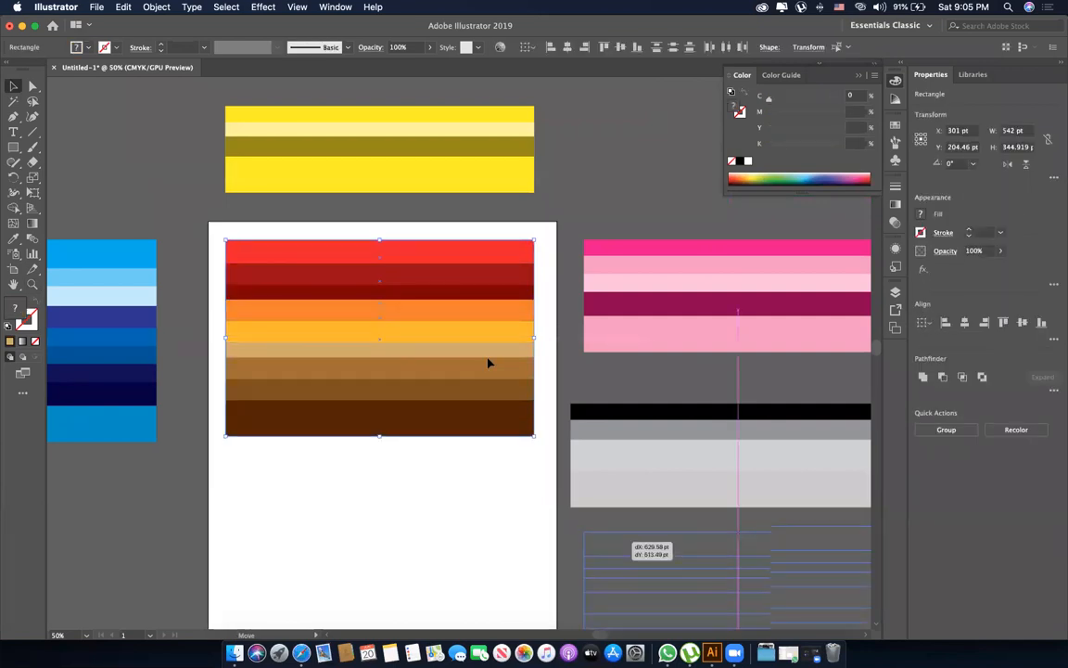
left_click(454, 386)
Draw a wide rectangle about 512 by 82 pt along the top of the empty artboard.
left_click_drag(517, 306, 512, 239)
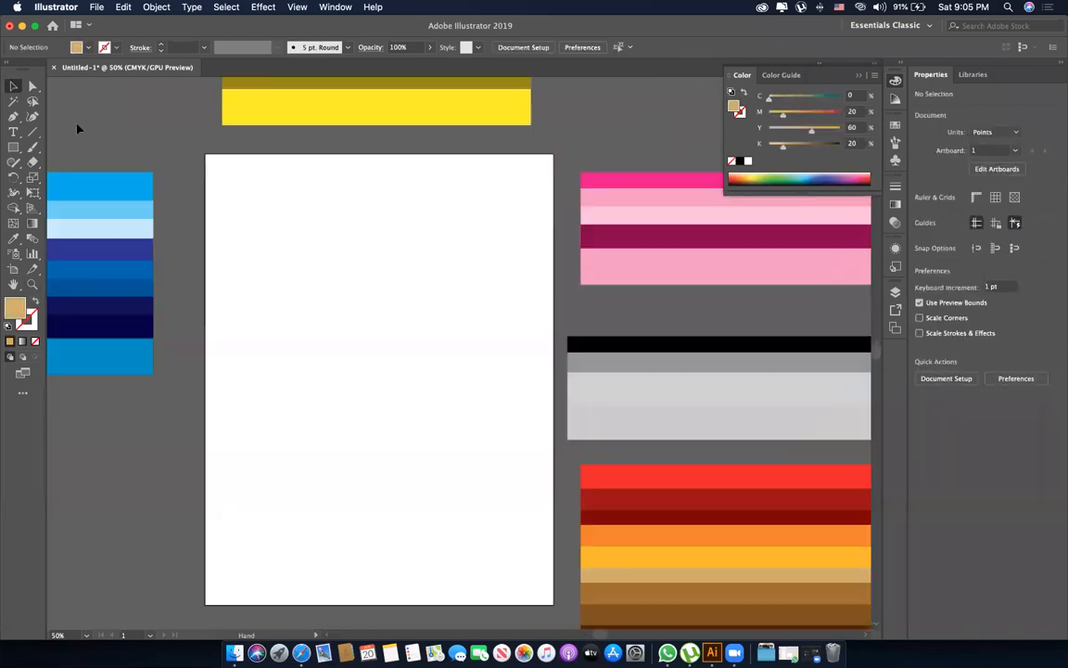
scroll(78, 129, "down", 2)
key("m")
left_click_drag(233, 153, 525, 199)
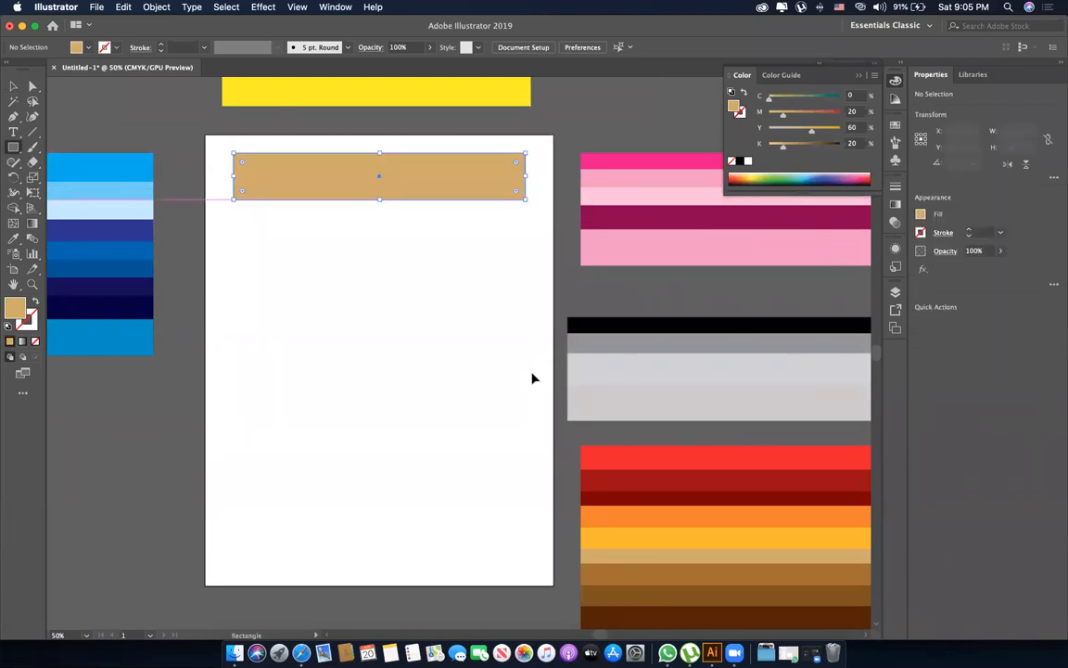
key("a")
key("super+minus")
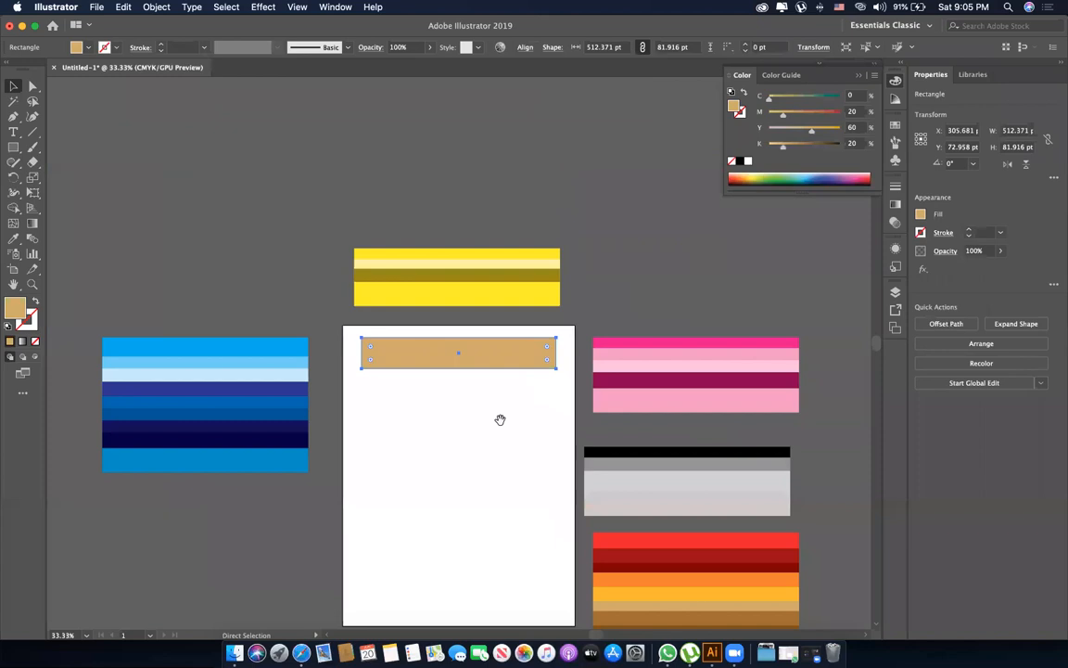
left_click_drag(691, 244, 673, 214)
Fill the new rectangle on the artboard with black, K 100%, and deselect it.
left_click(747, 162)
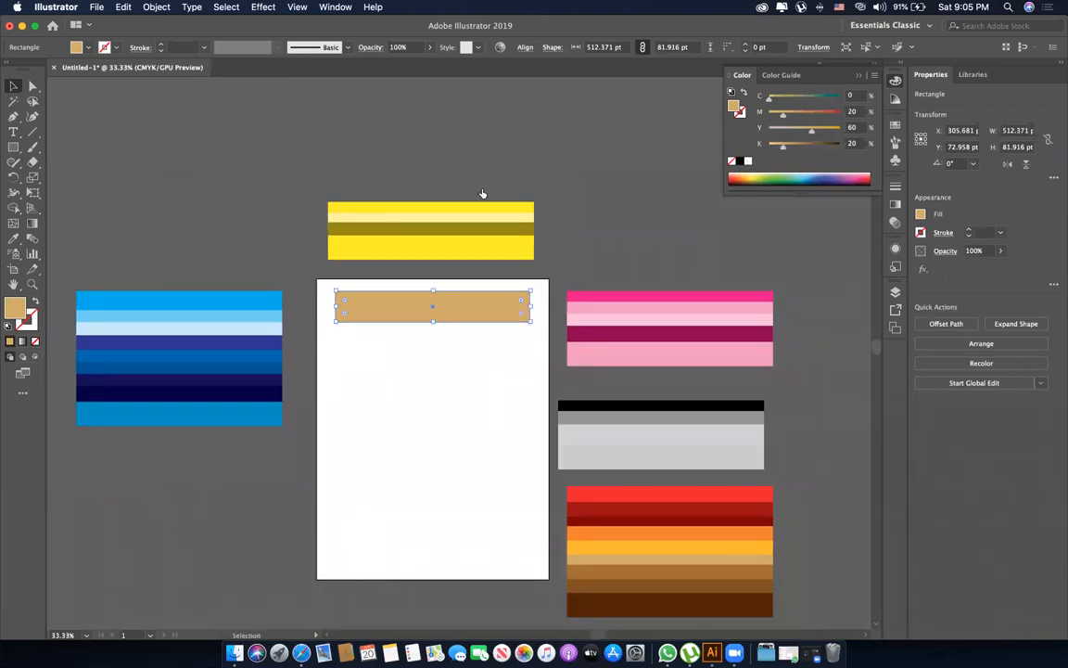
left_click(522, 314)
left_click(740, 160)
left_click(526, 195)
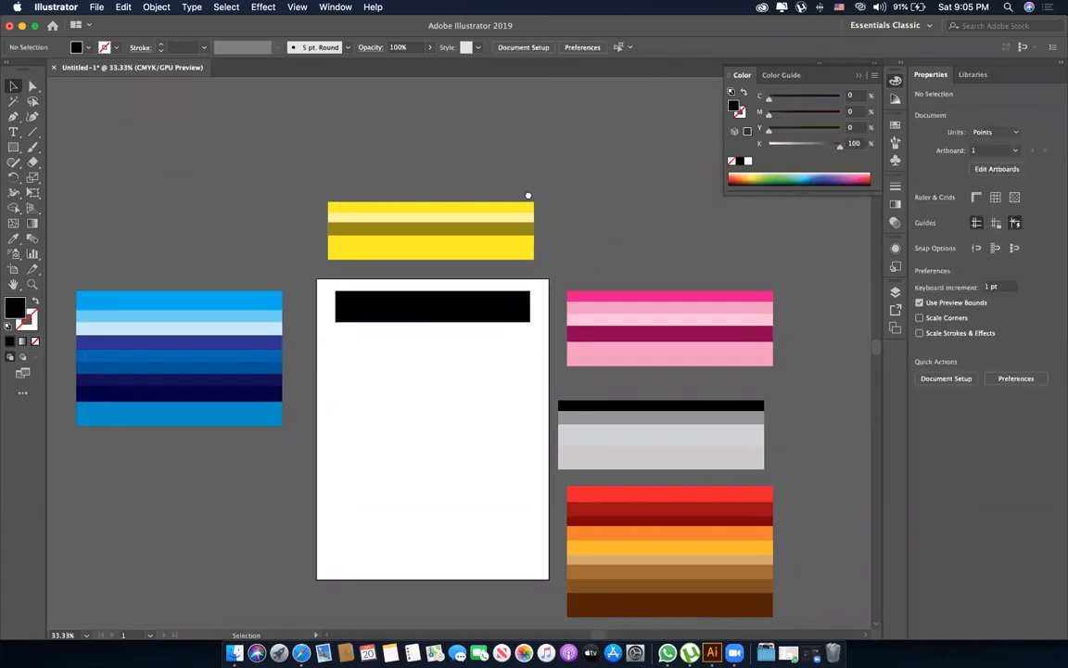
Recolor the black rectangle with the Eyedropper by sampling the bright red, dark magenta and bright yellow stripes in turn.
left_click_drag(601, 232, 524, 190)
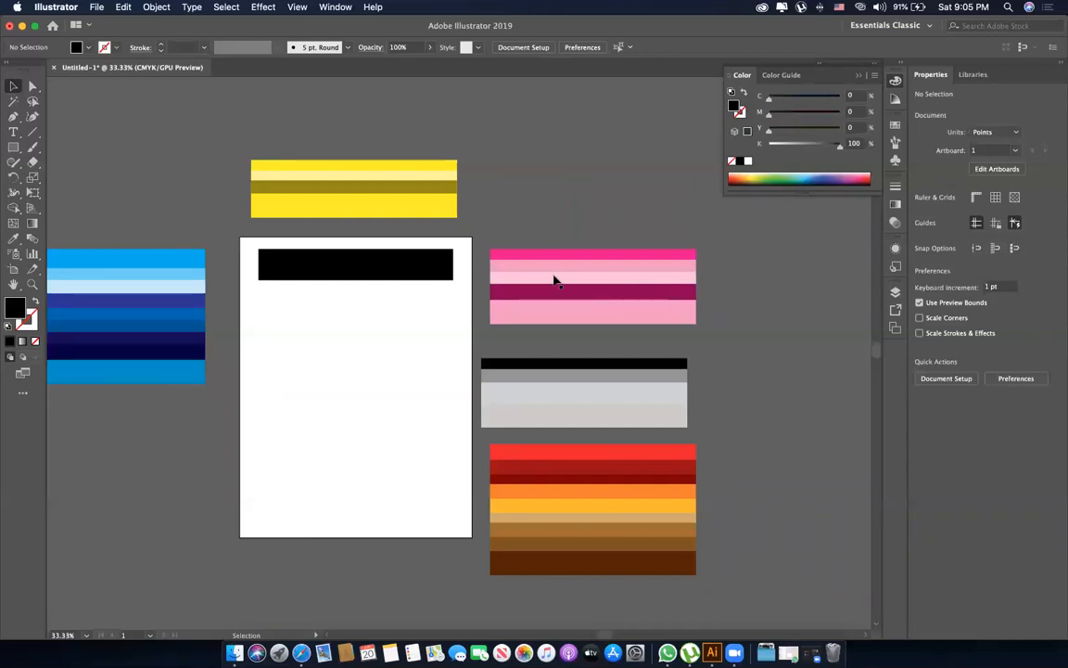
key("i")
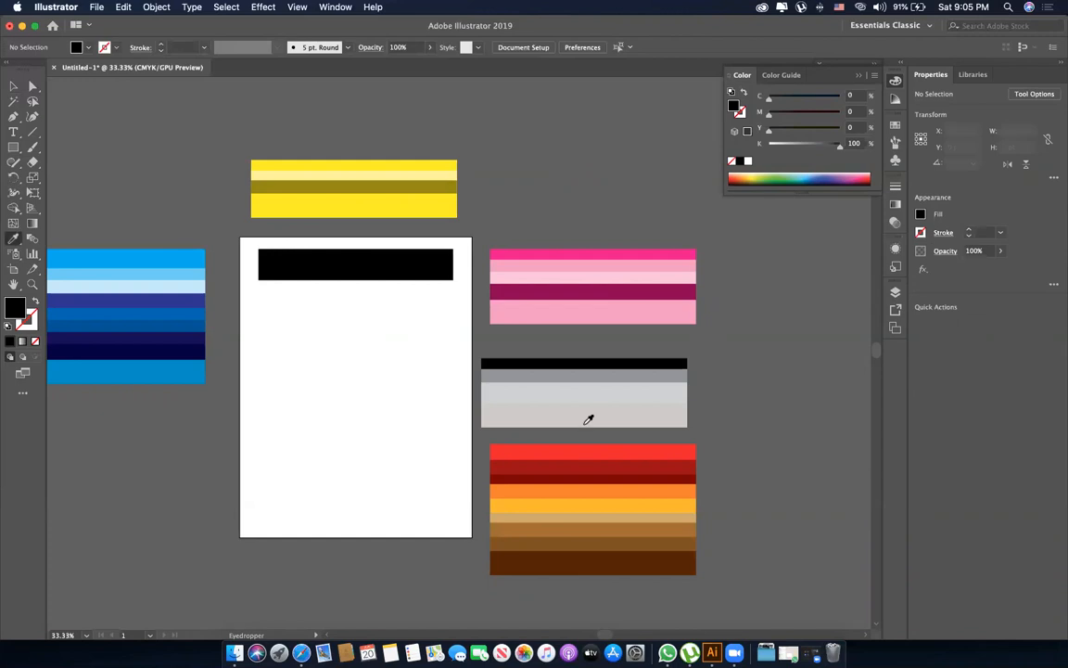
left_click(15, 86)
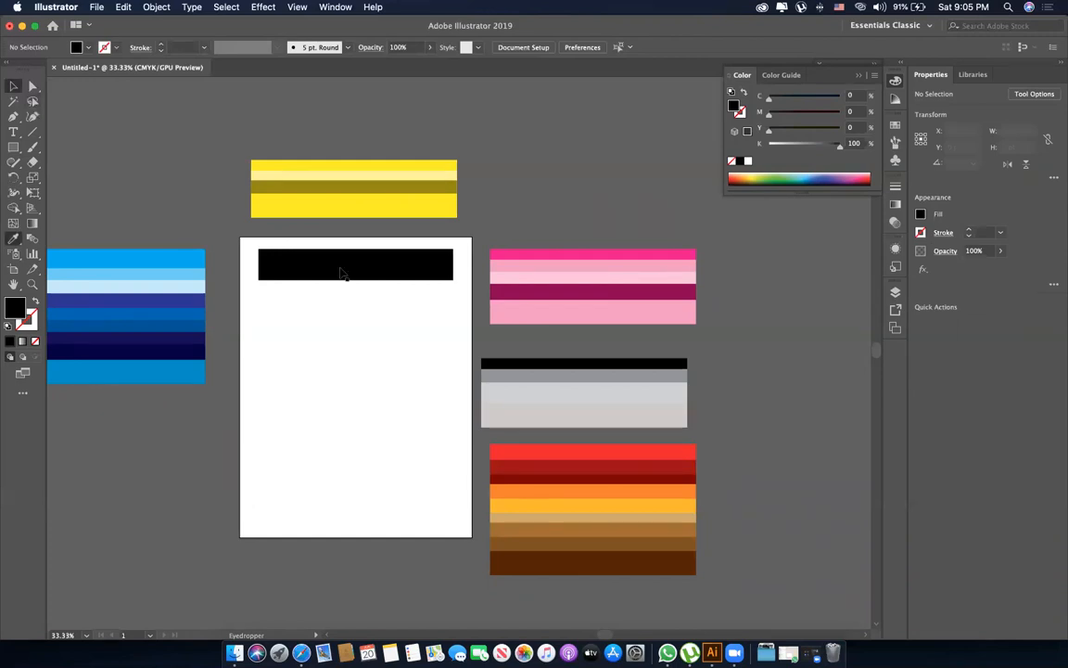
left_click(343, 273)
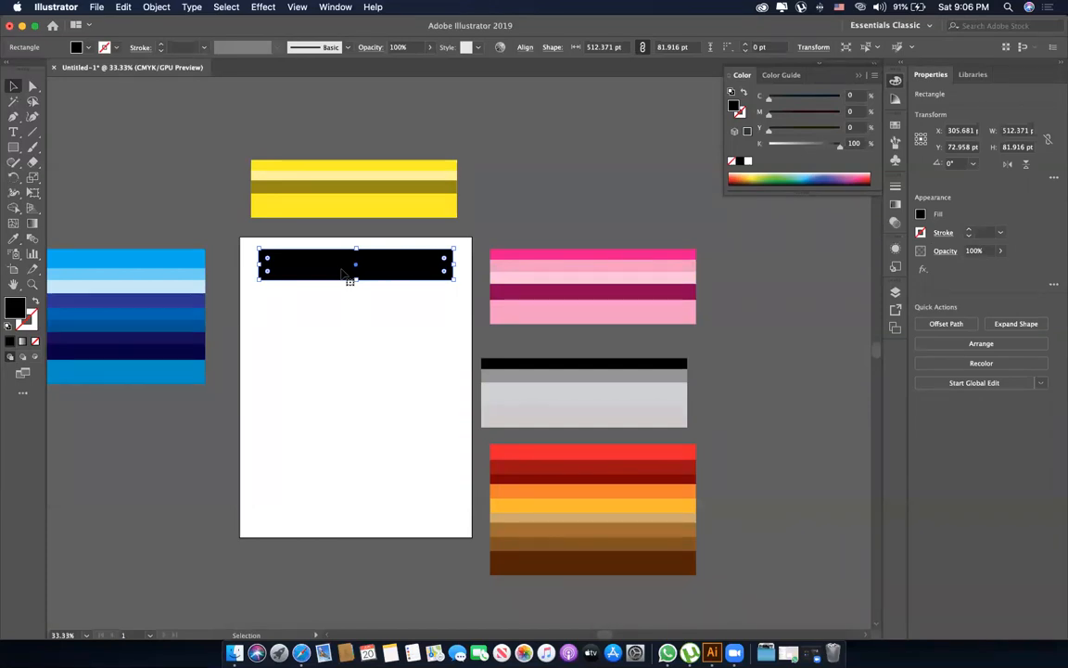
key("i")
left_click(550, 453)
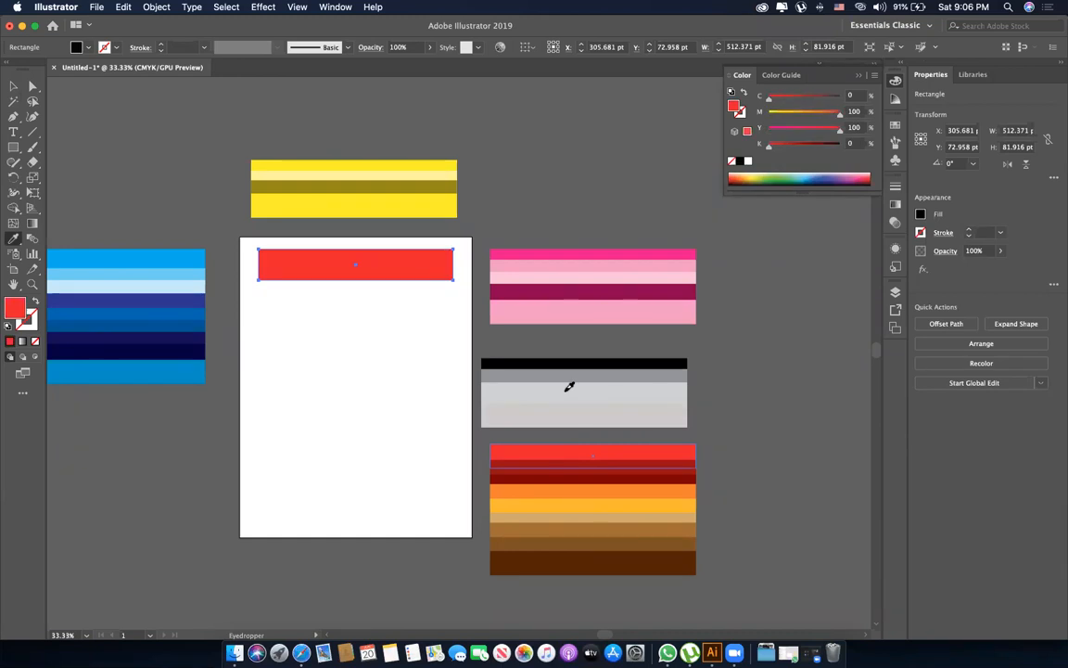
left_click(567, 293)
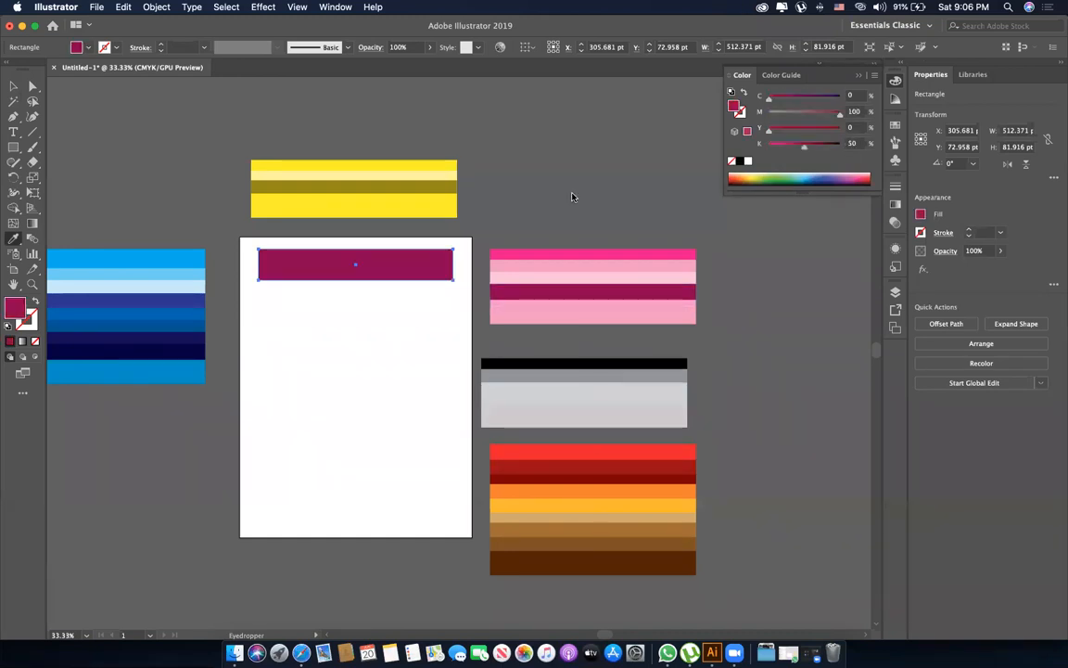
left_click(428, 202)
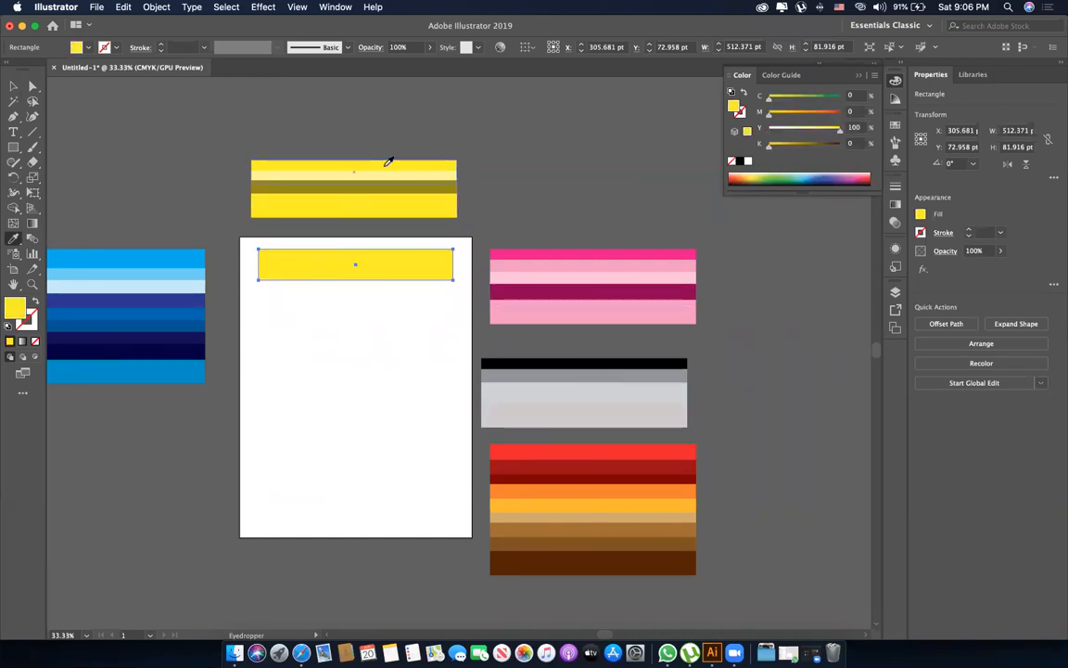
Sample several light and dark stripes of the blue group onto the rectangle, finishing with the C 50% light blue.
left_click(139, 280)
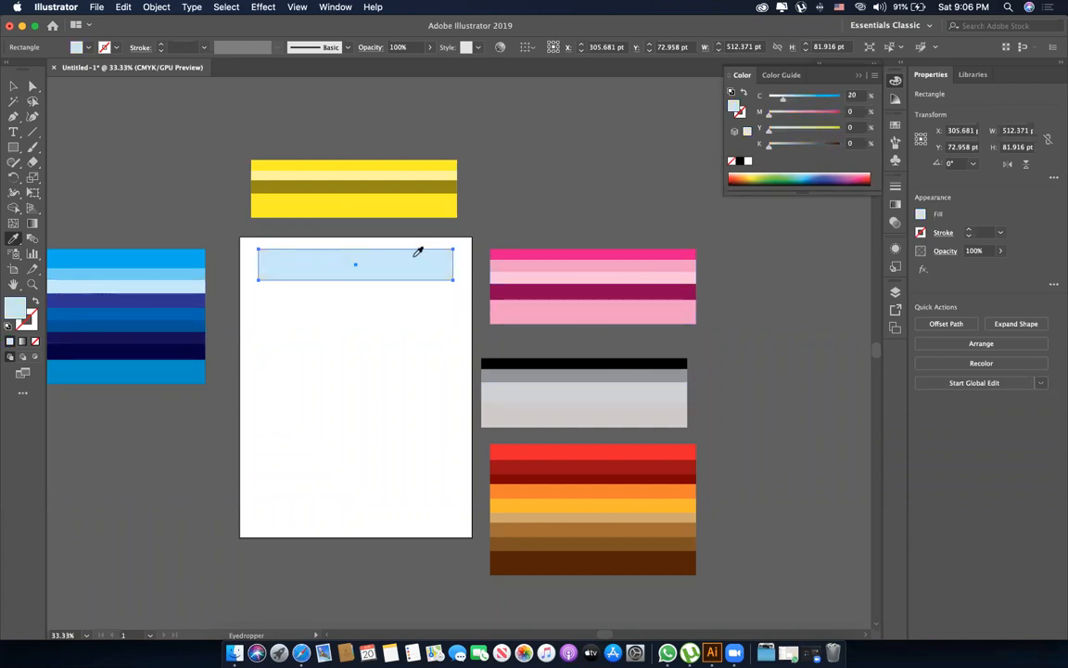
left_click(189, 350)
left_click(182, 313)
left_click(178, 282)
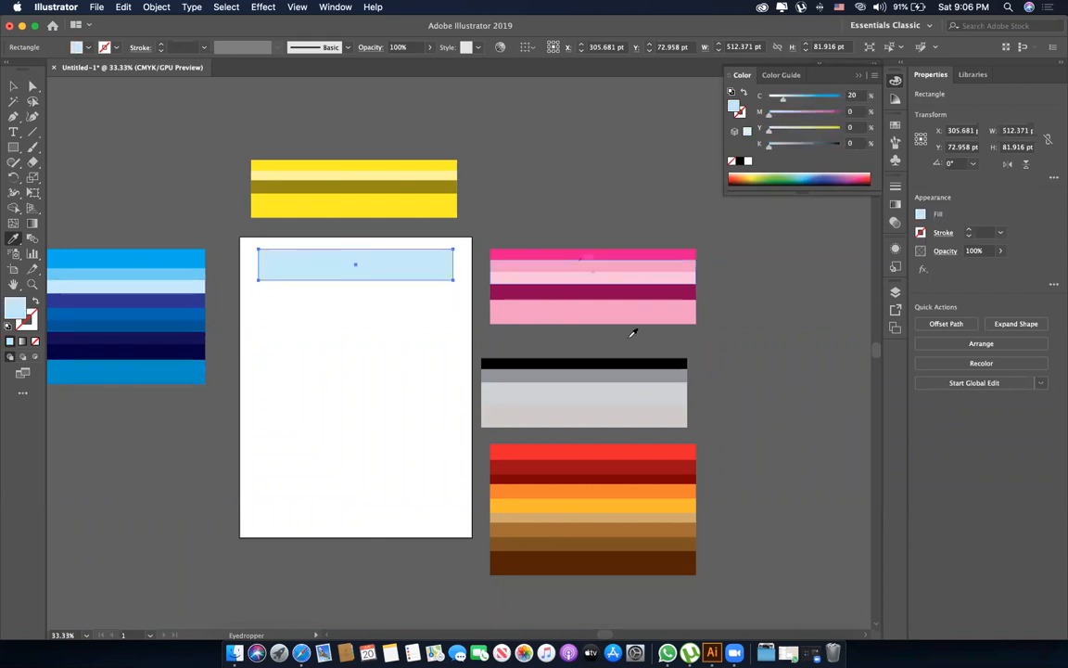
left_click(187, 259)
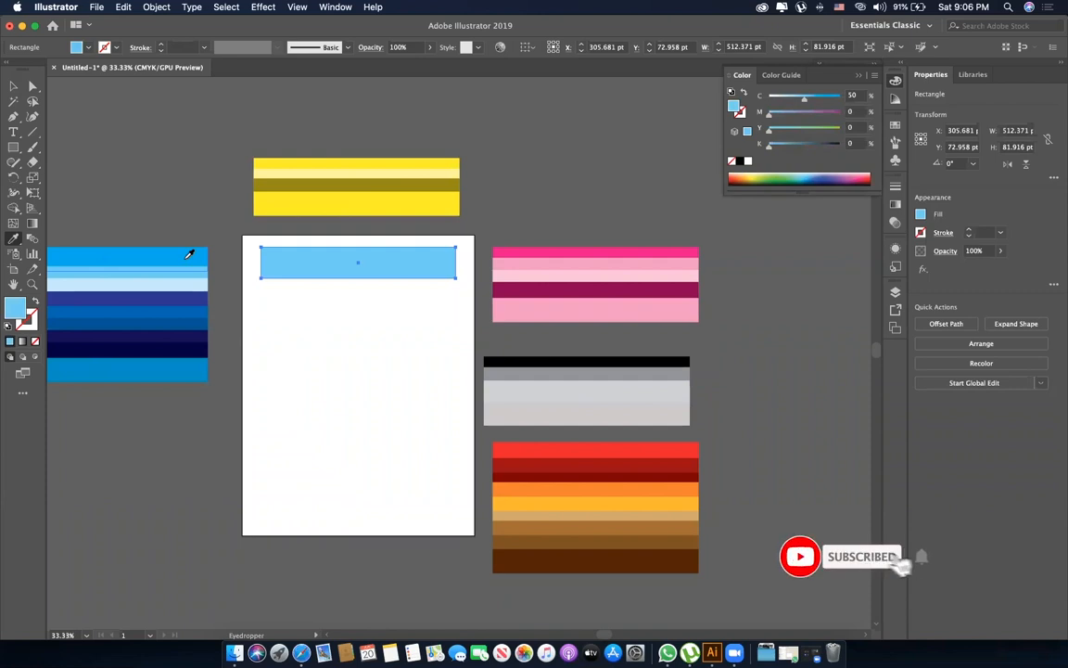
Recolor the rectangle by sampling the olive stripe of the yellow group, Y 100% and K 50%, and deselect it.
left_click(441, 176)
left_click(439, 183)
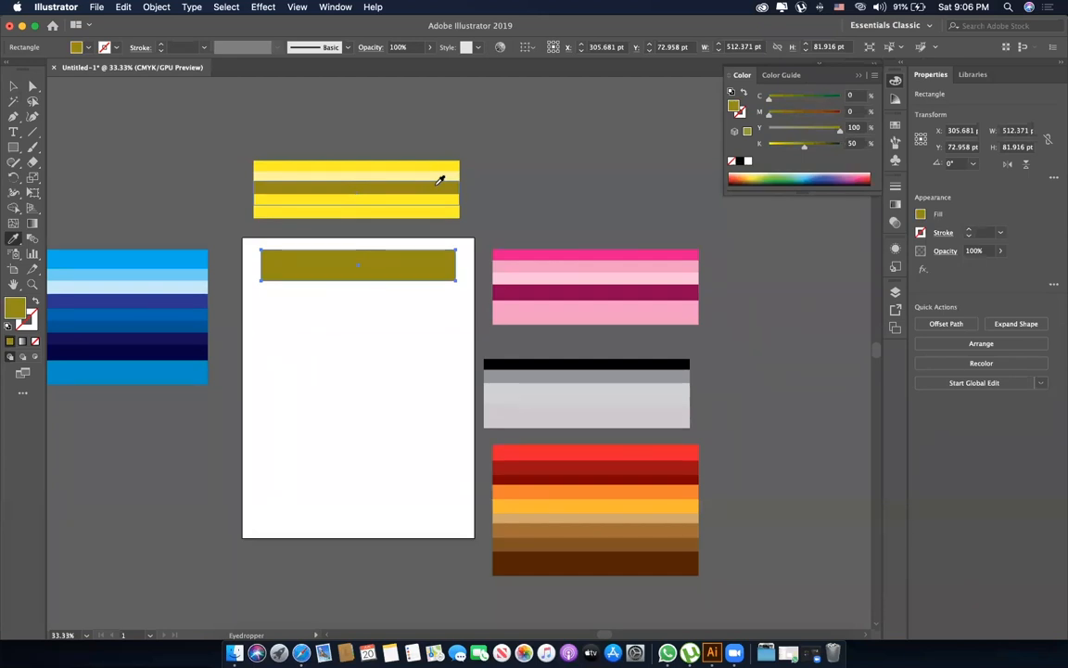
key("v")
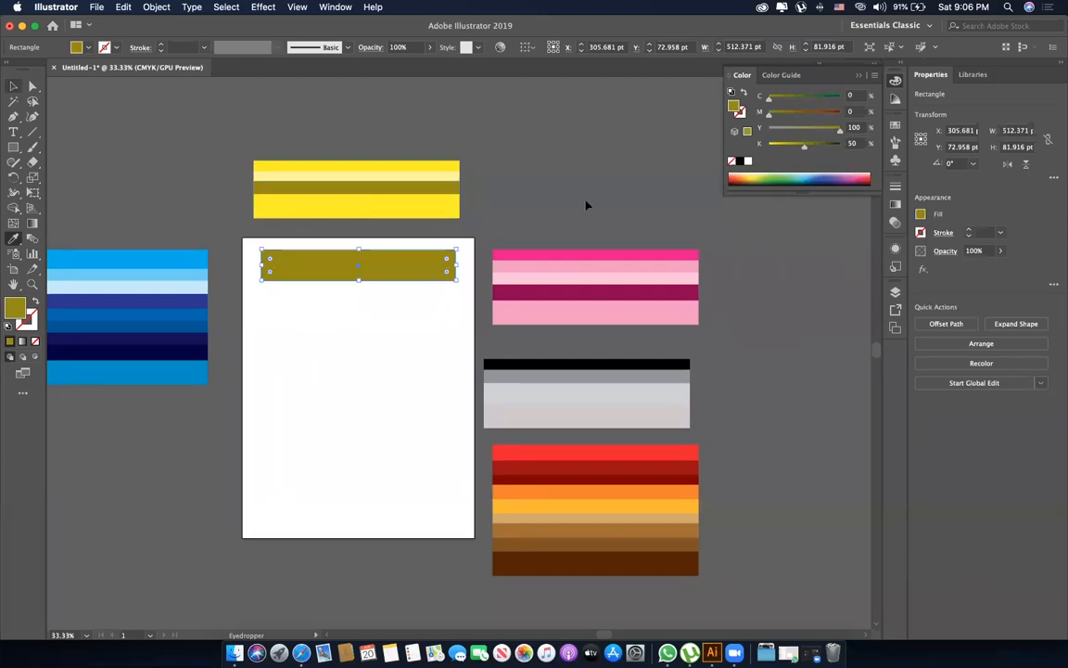
left_click(586, 205)
Switch to Finder, open the Downloads folder in an enlarged window and find the image cta-girl-2.png.
mouse_move(1066, 2)
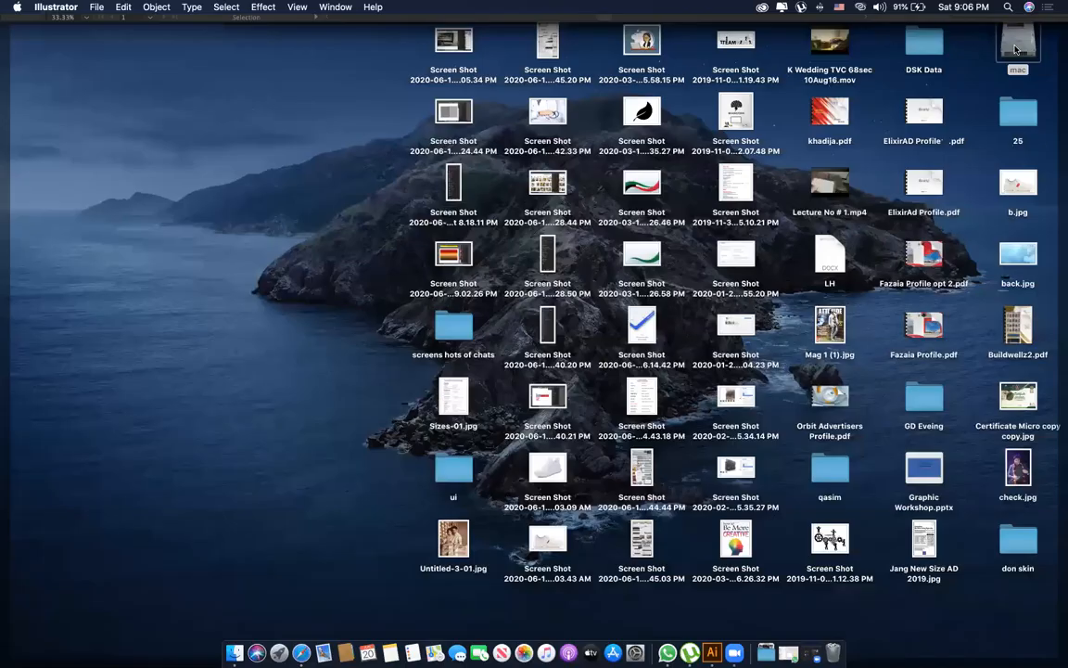
left_click(1016, 48)
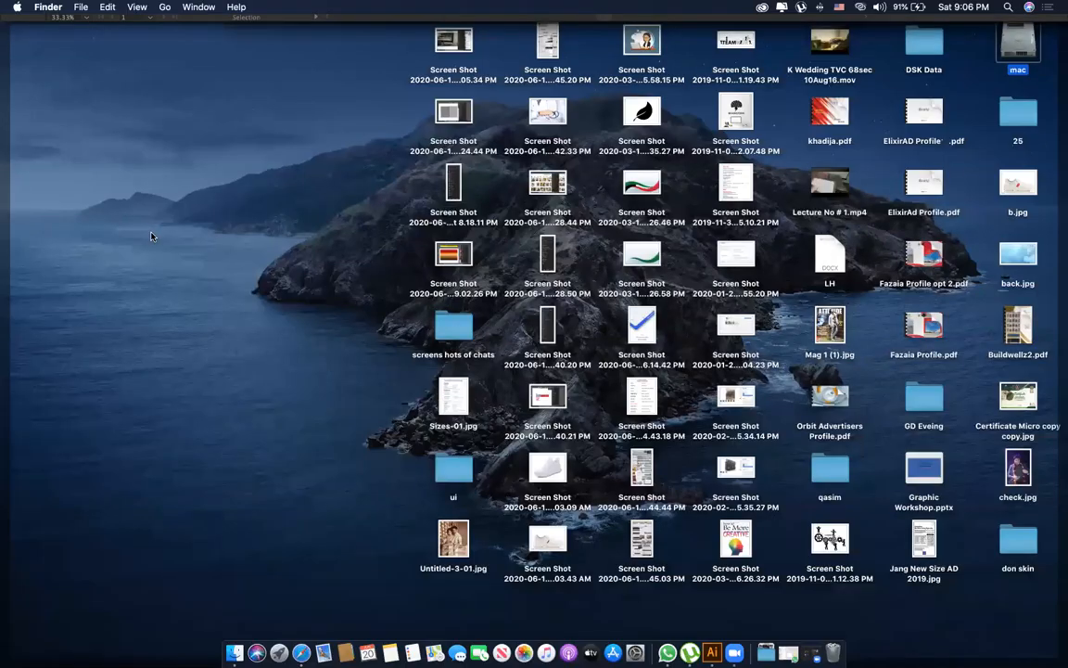
key("super+o")
left_click(134, 204)
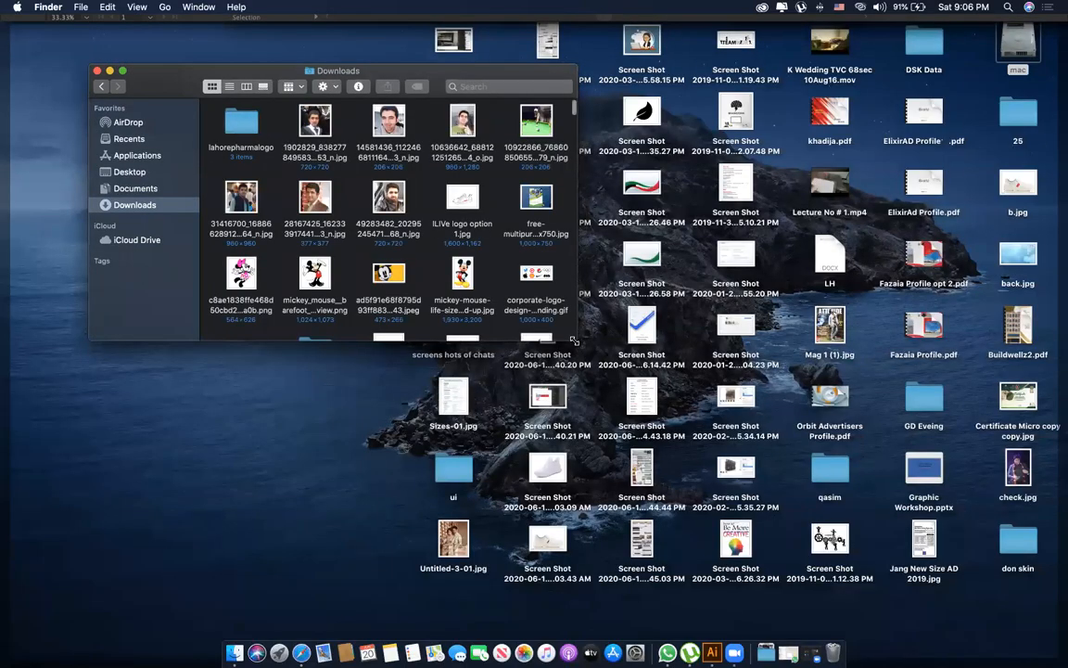
left_click_drag(575, 340, 930, 568)
scroll(739, 489, "down", 5)
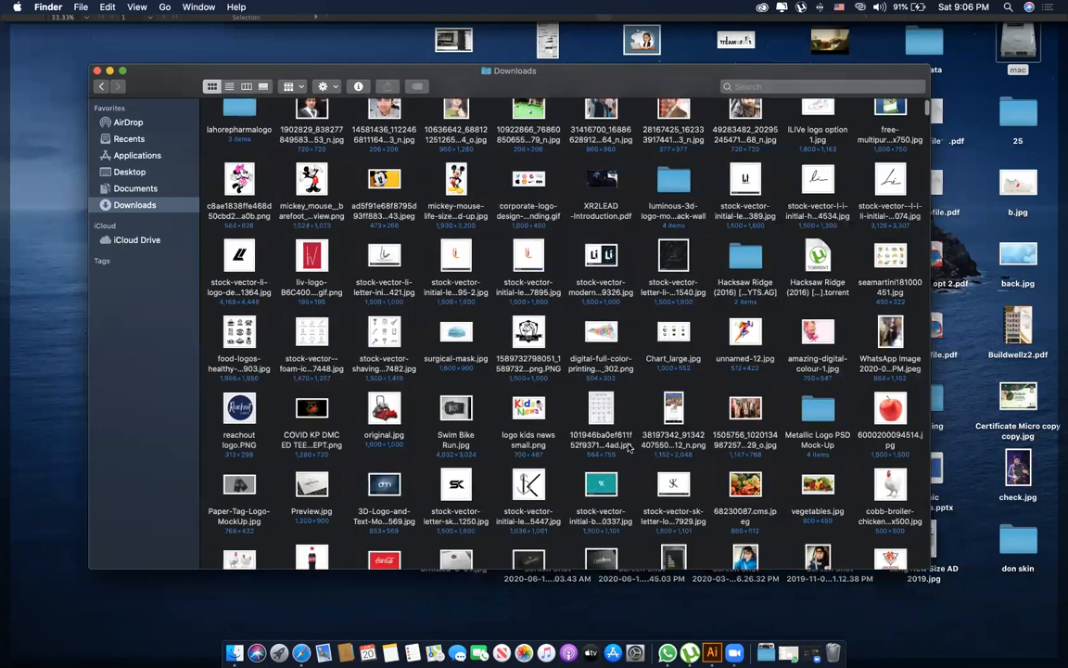
scroll(628, 448, "down", 2)
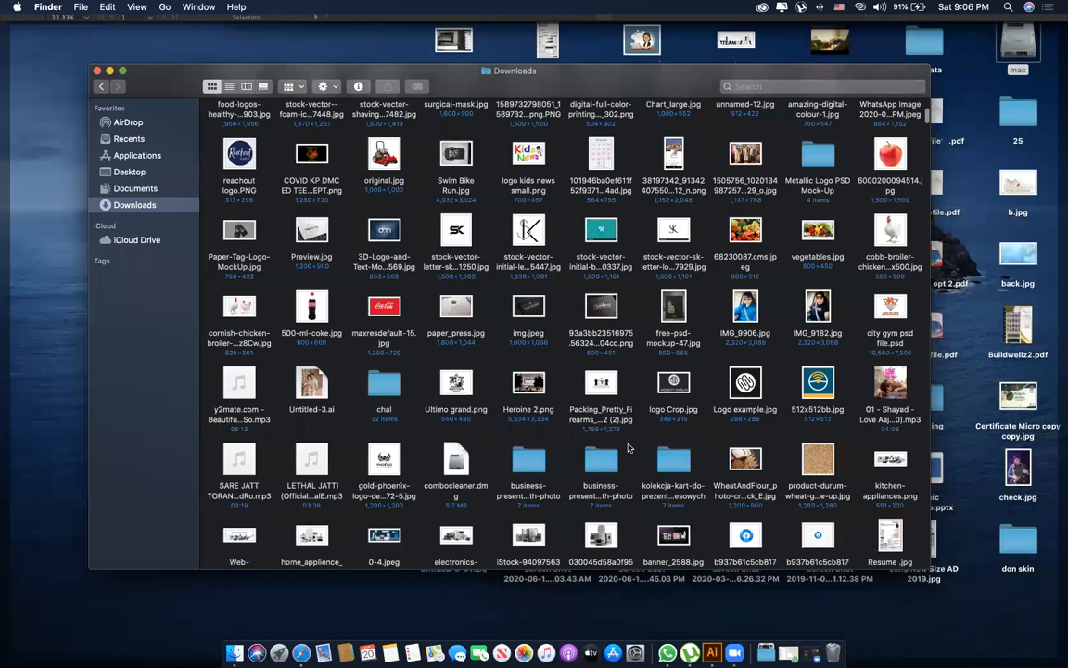
scroll(628, 448, "down", 13)
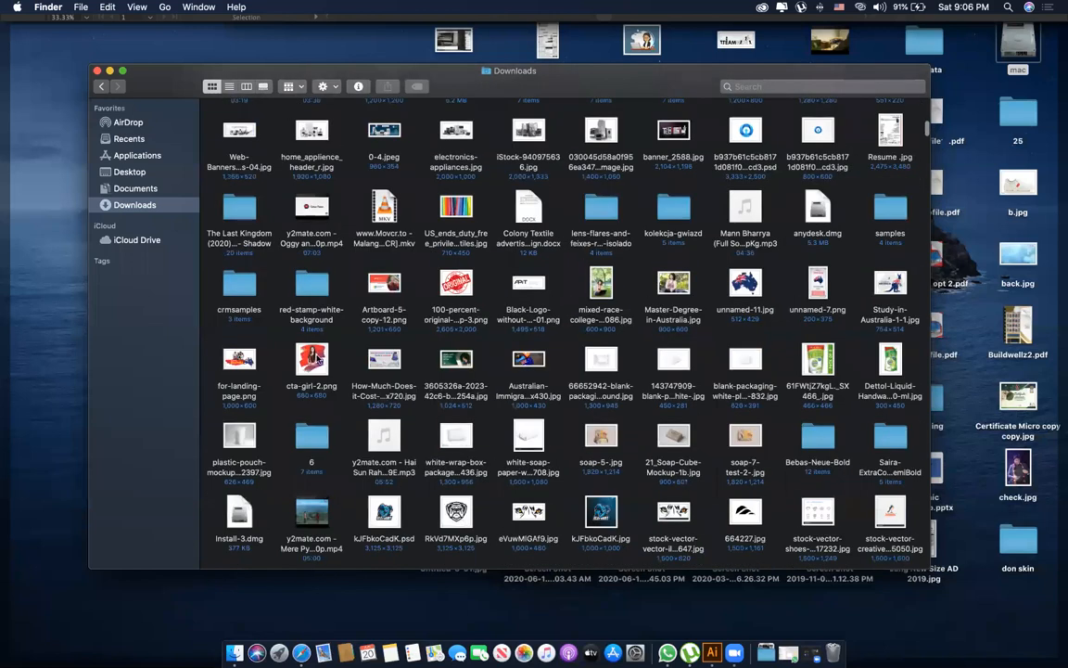
left_click(280, 324)
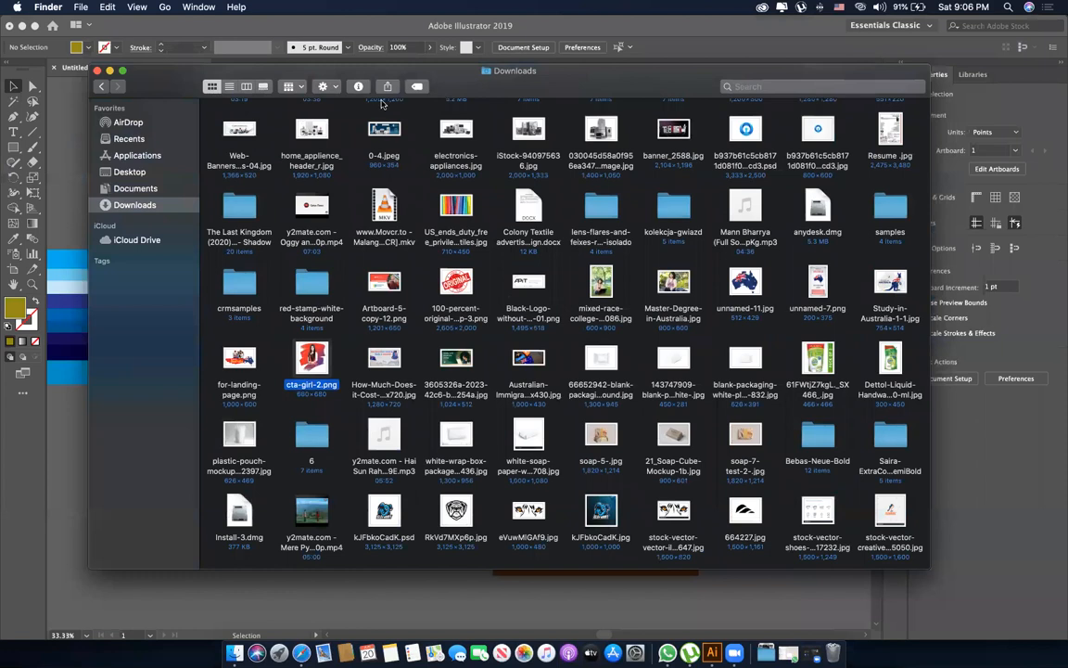
Place cta-girl-2.png from Downloads into the Illustrator document and position it at the artboard's lower-left edge, about 444 pt square.
left_click_drag(362, 76, 889, 84)
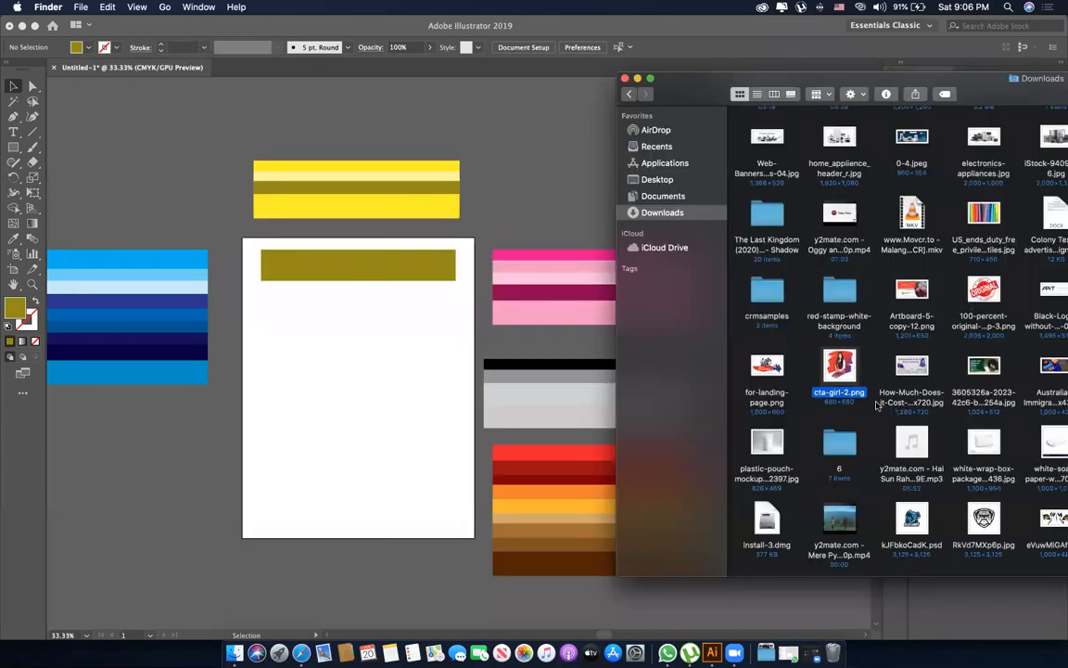
left_click_drag(855, 372, 423, 401)
left_click(555, 273)
left_click_drag(554, 272, 464, 362)
left_click_drag(389, 417, 202, 447)
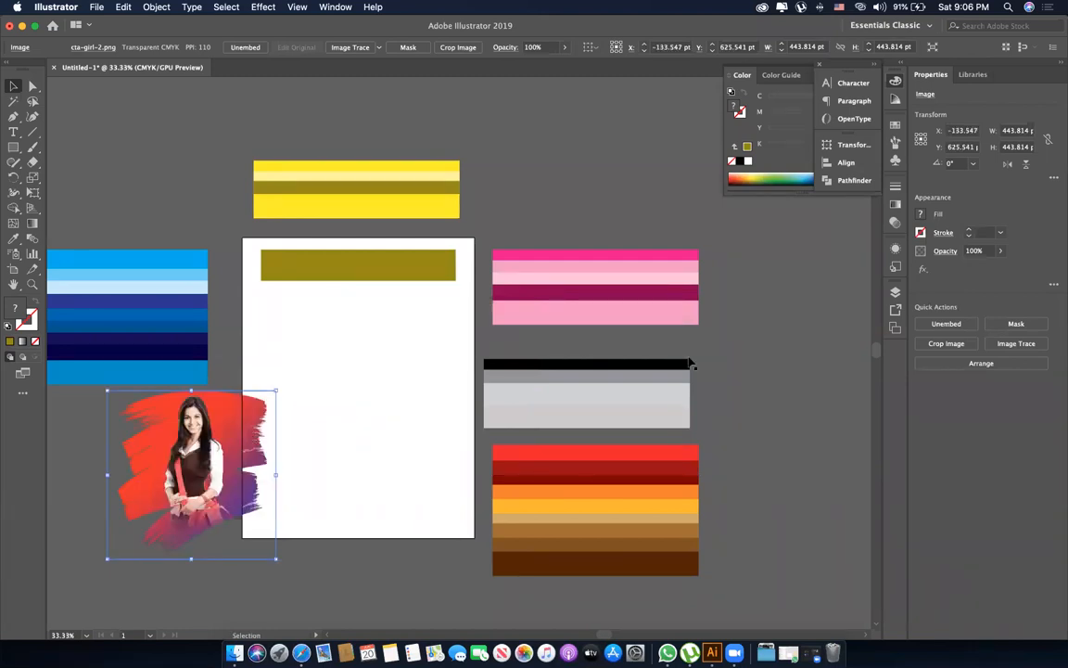
Bring the park photo of a woman with a laptop from Downloads into the document and enlarge it to about 324 by 486 pt.
key("ctrl+Up")
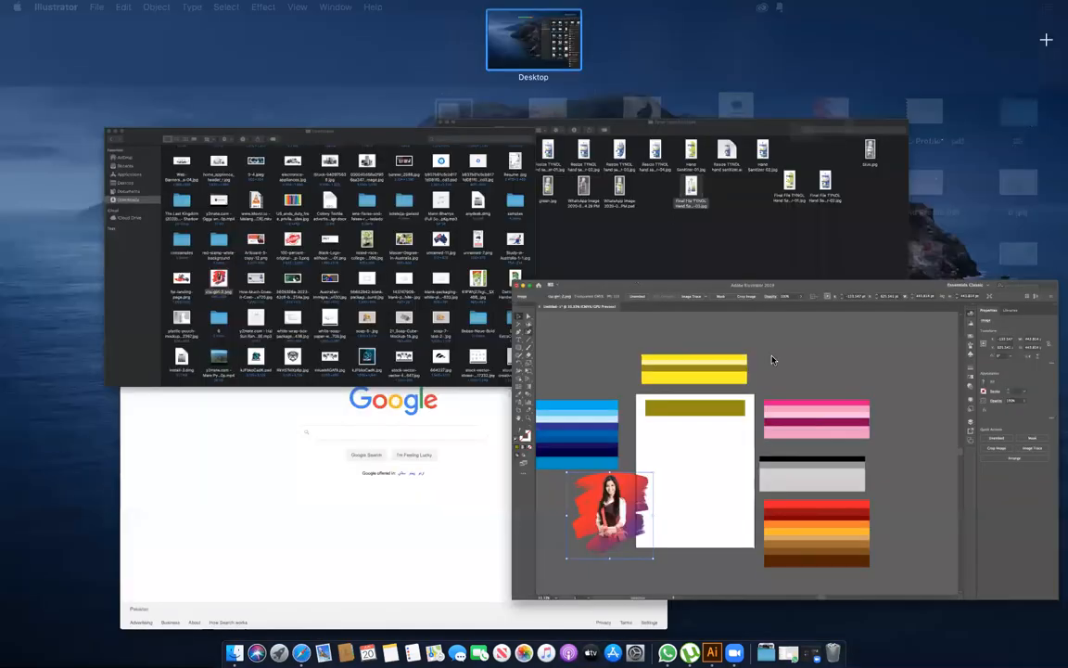
left_click(909, 105)
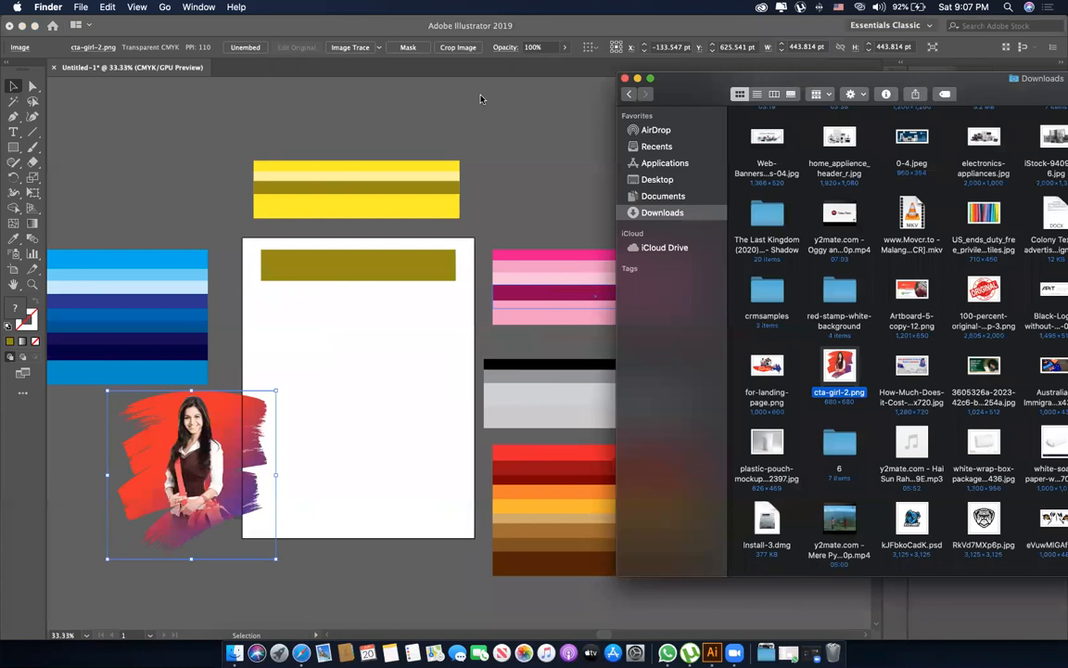
left_click_drag(966, 96, 481, 99)
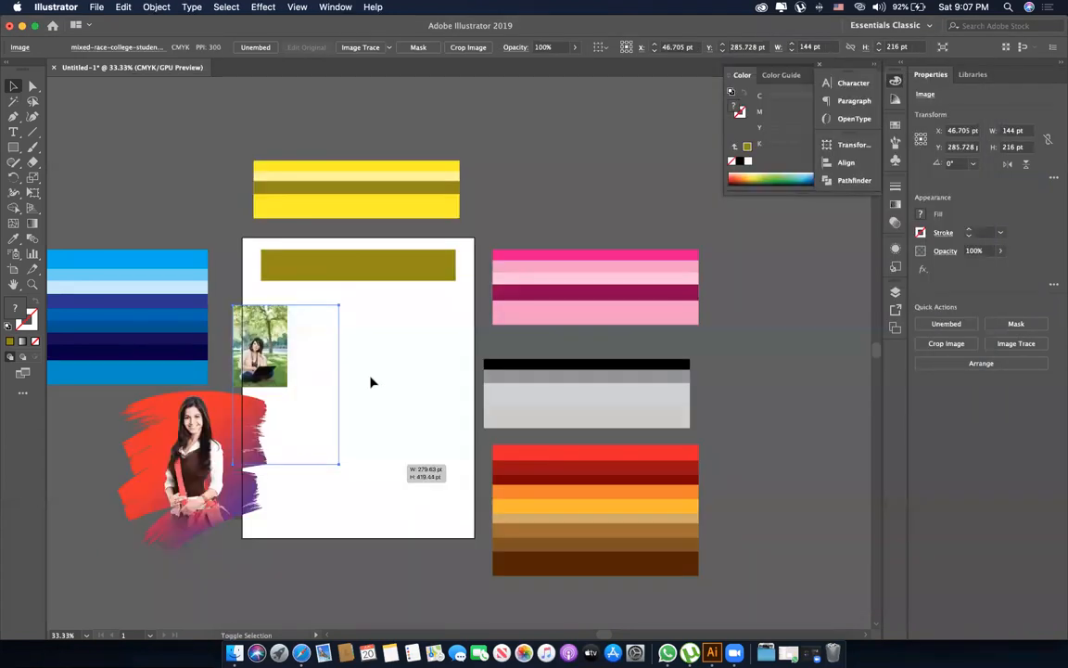
left_click_drag(386, 397, 389, 450)
left_click_drag(309, 350, 385, 406)
left_click_drag(400, 334, 506, 293)
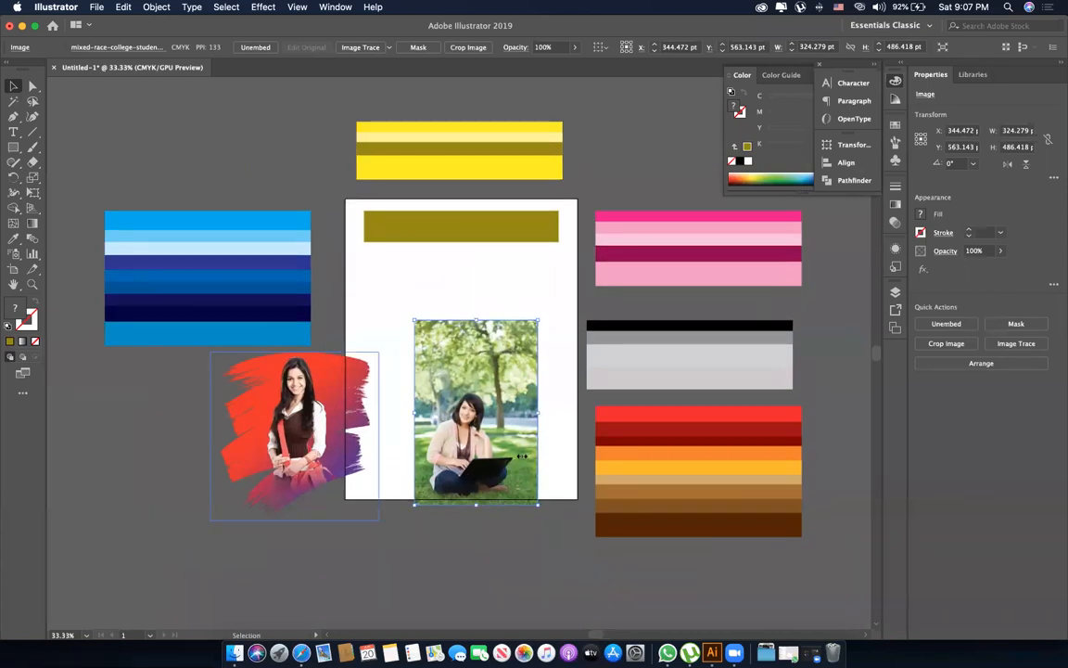
Move both placed images together slightly down and to the right, and deselect them.
left_click(306, 393, "shift")
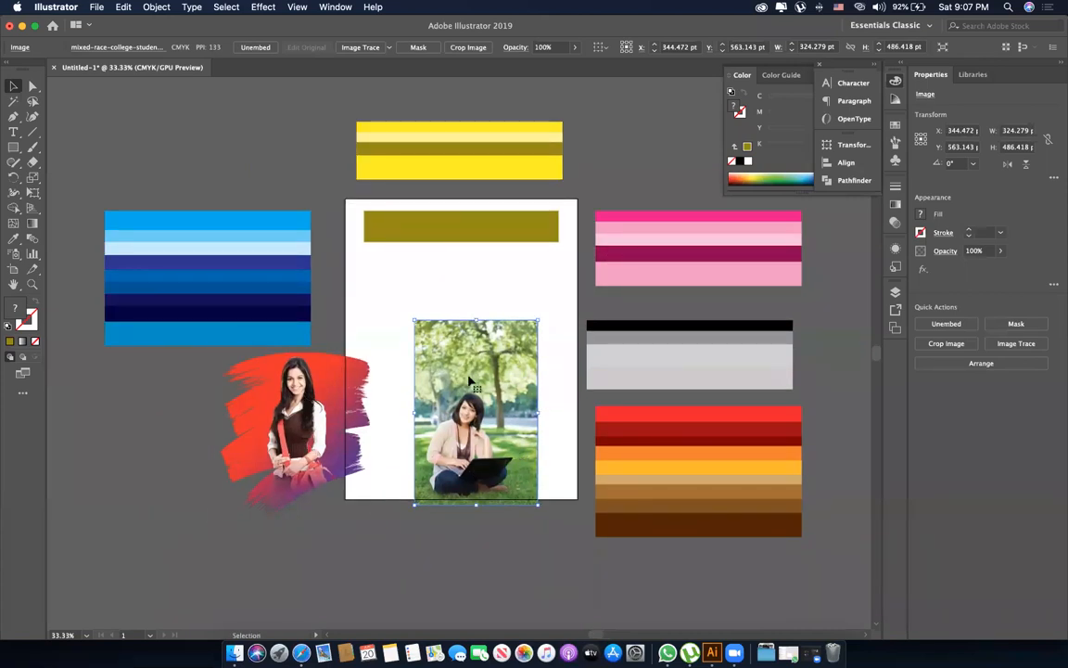
left_click_drag(470, 380, 485, 410)
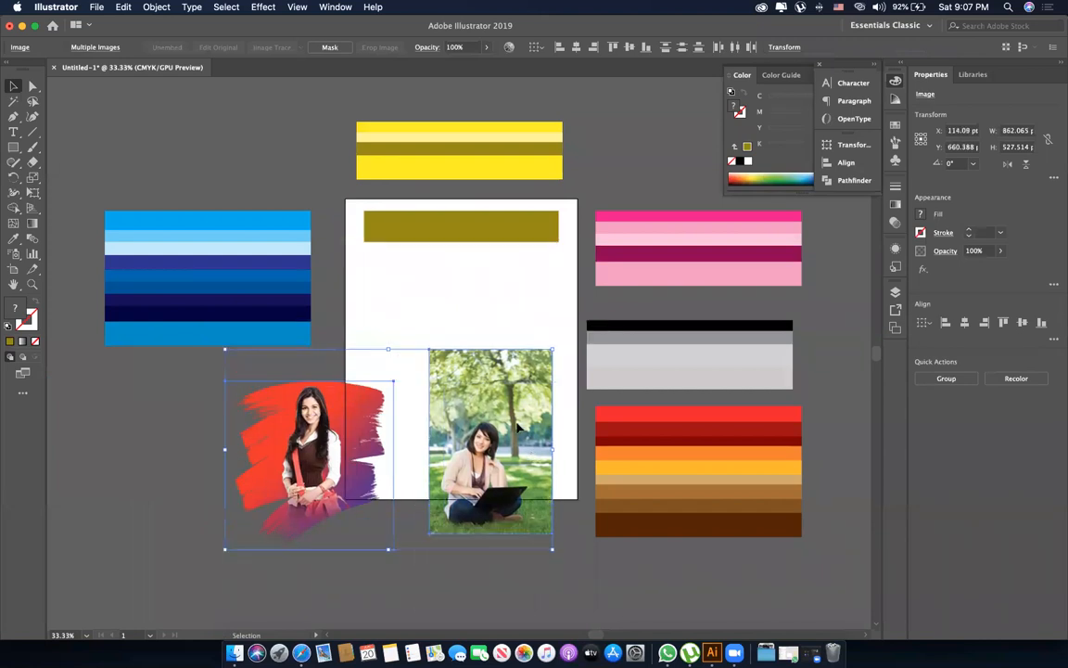
key("super+shift+a")
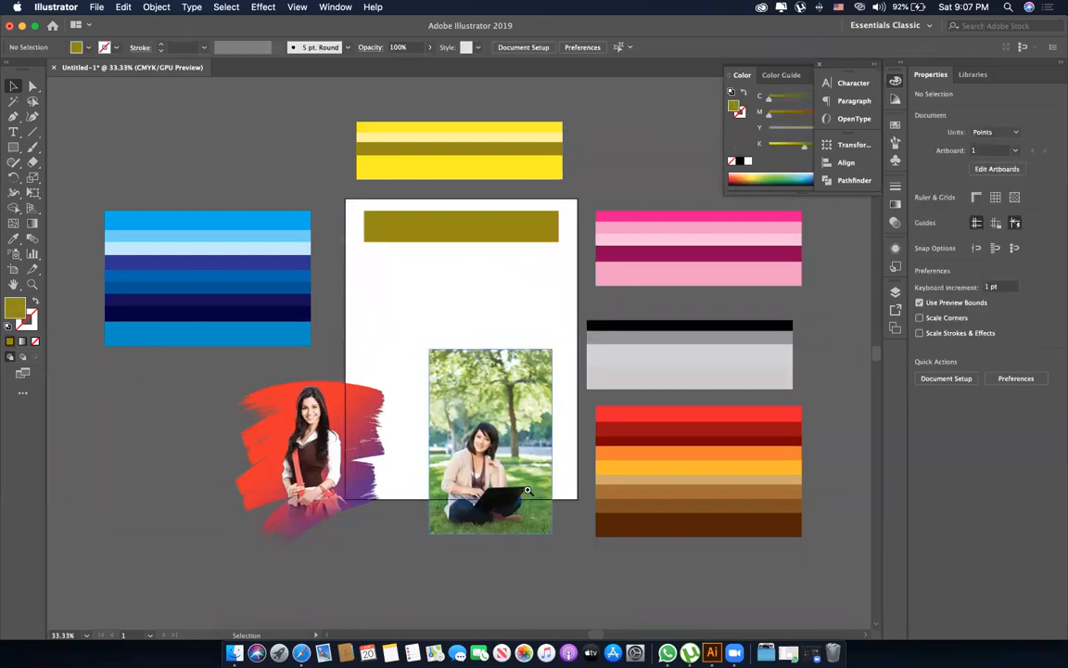
Recolor the olive rectangle with the Eyedropper by sampling the foliage, tree trunk, hair and skin in the park photo.
key("z")
left_click_drag(510, 494, 600, 458)
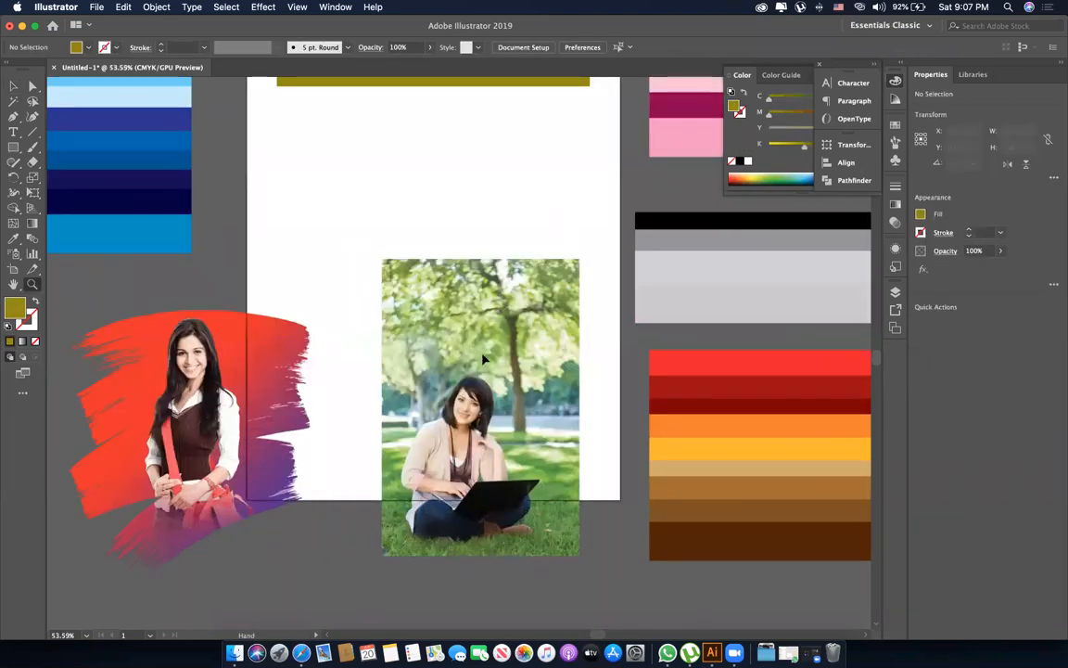
key("v")
left_click(433, 316)
left_click_drag(481, 217, 476, 267)
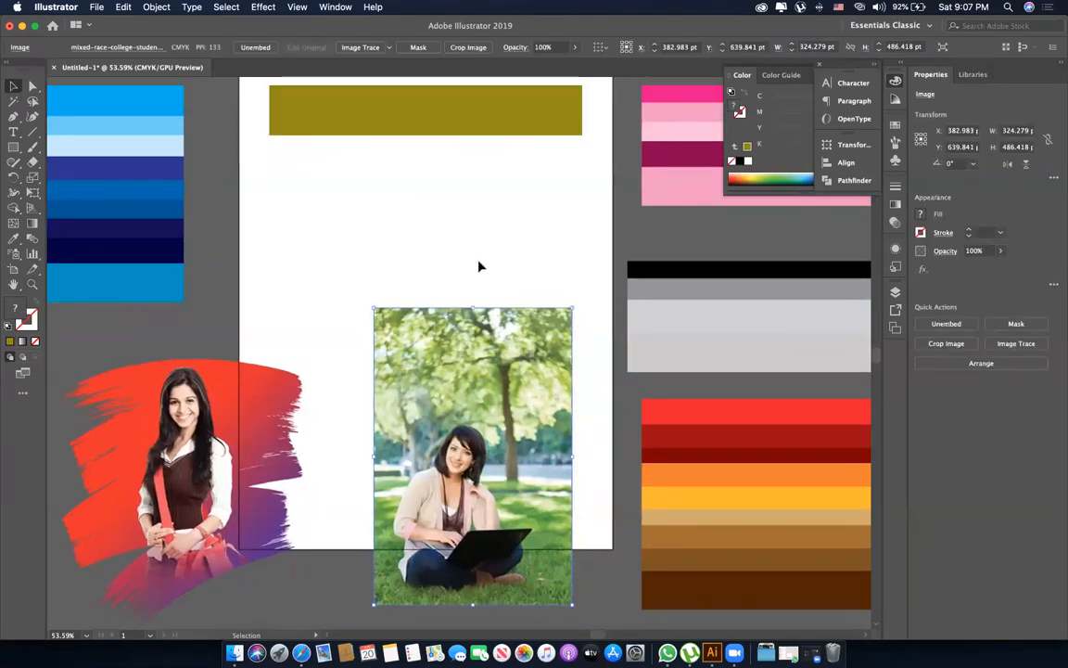
left_click(488, 130)
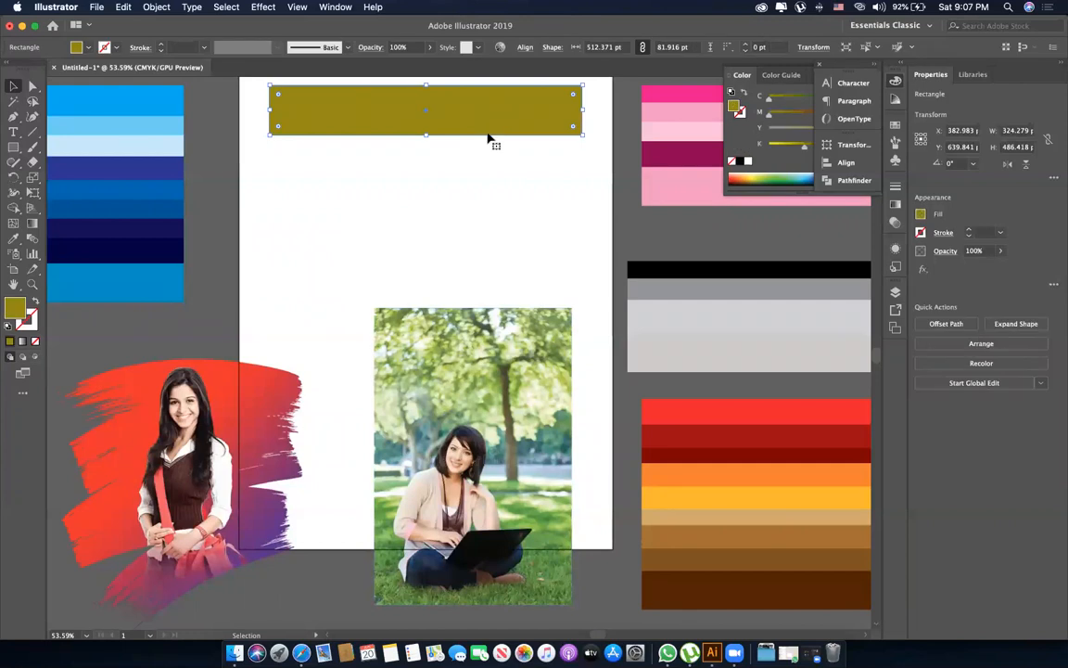
key("i")
left_click(468, 393)
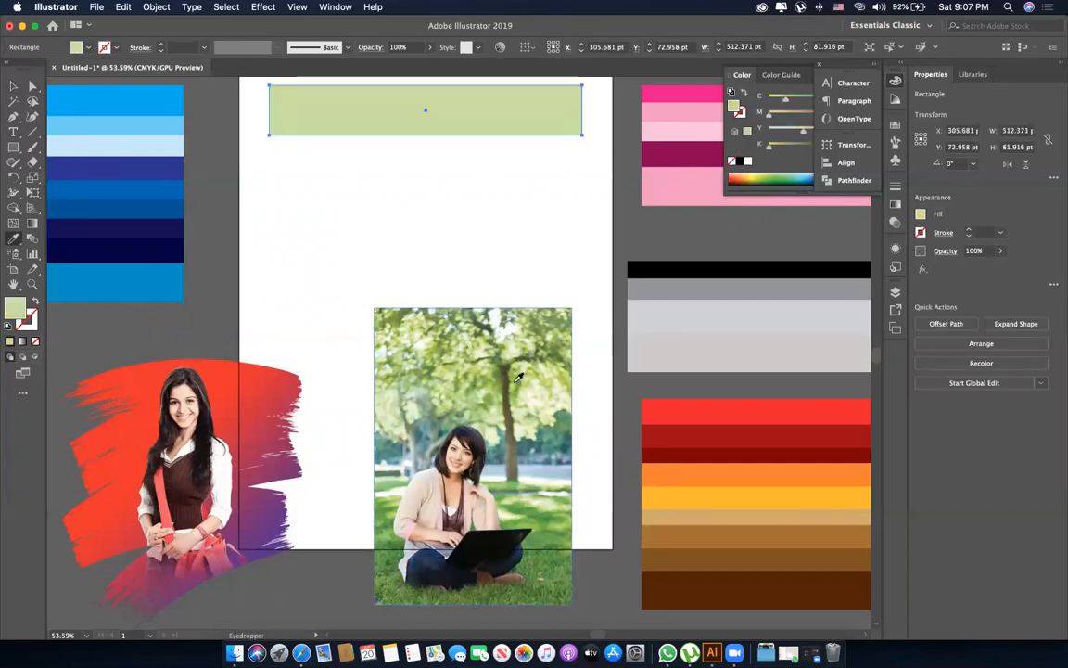
left_click(508, 376)
left_click(423, 441)
left_click(450, 456)
left_click(458, 467)
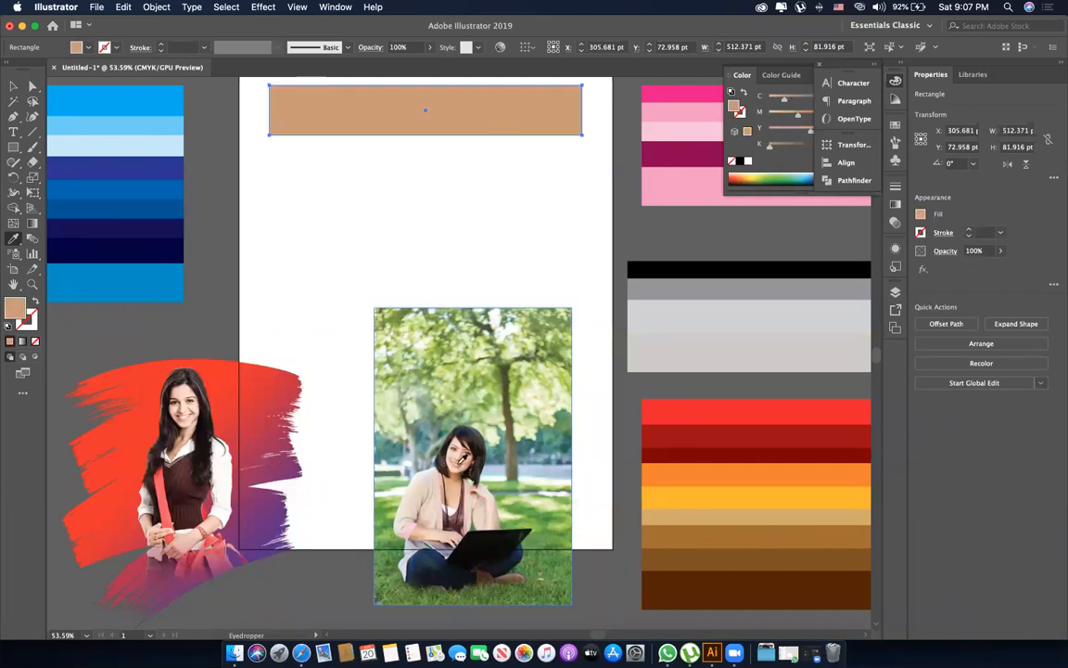
Sample the red brush stroke and the woman's dark brown vest in the cta-girl-2.png image onto the rectangle.
left_click(232, 380)
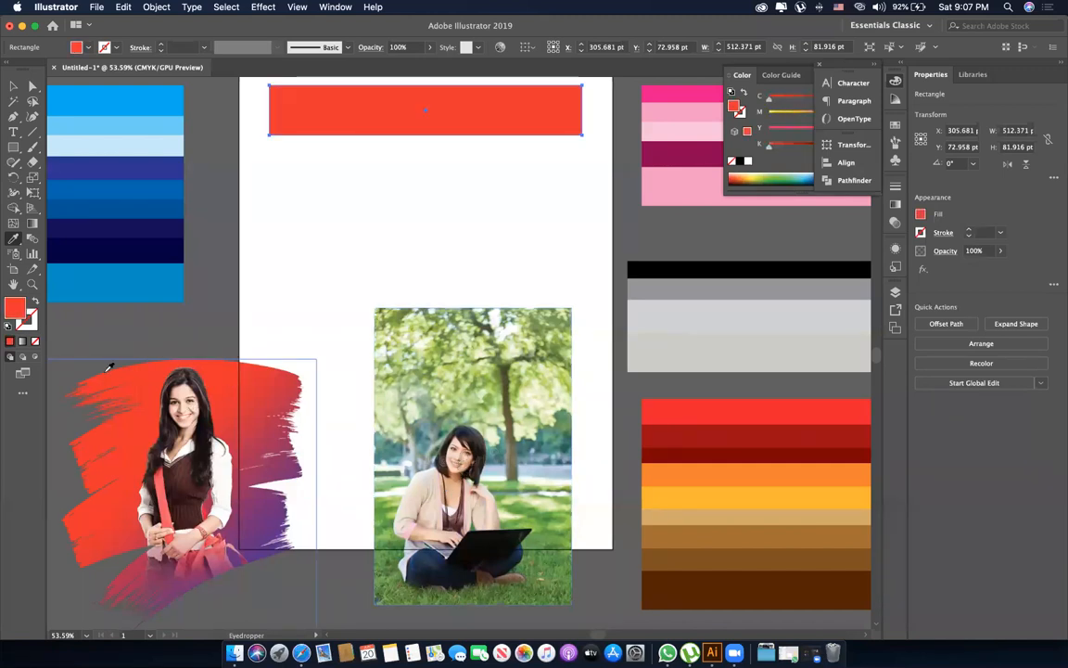
left_click(183, 449)
left_click(193, 519)
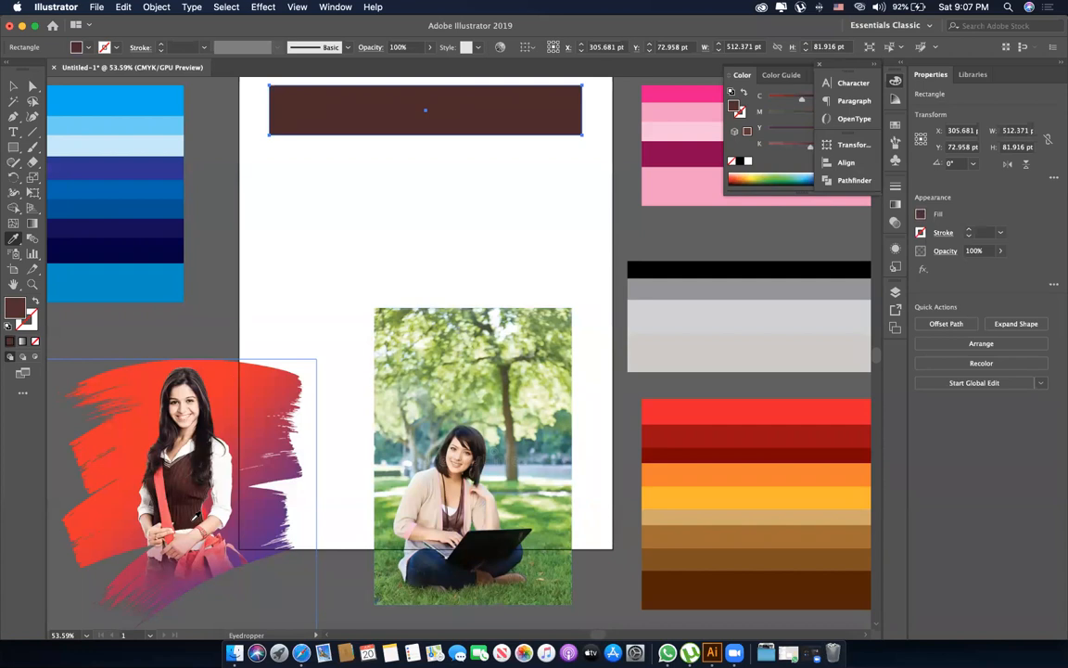
left_click(241, 397)
Sample more tones from the park photo onto the rectangle with the CMYK values fully shown, finishing with the gray-blue background beside the tree.
left_click(426, 388)
left_click(470, 427)
left_click(477, 492)
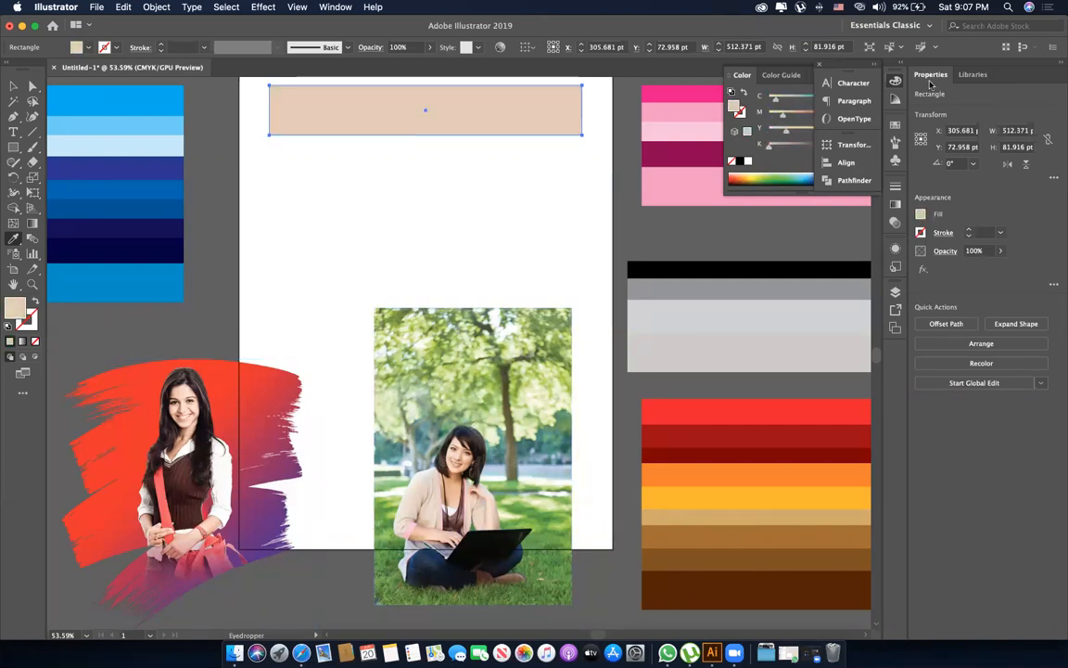
left_click(894, 82)
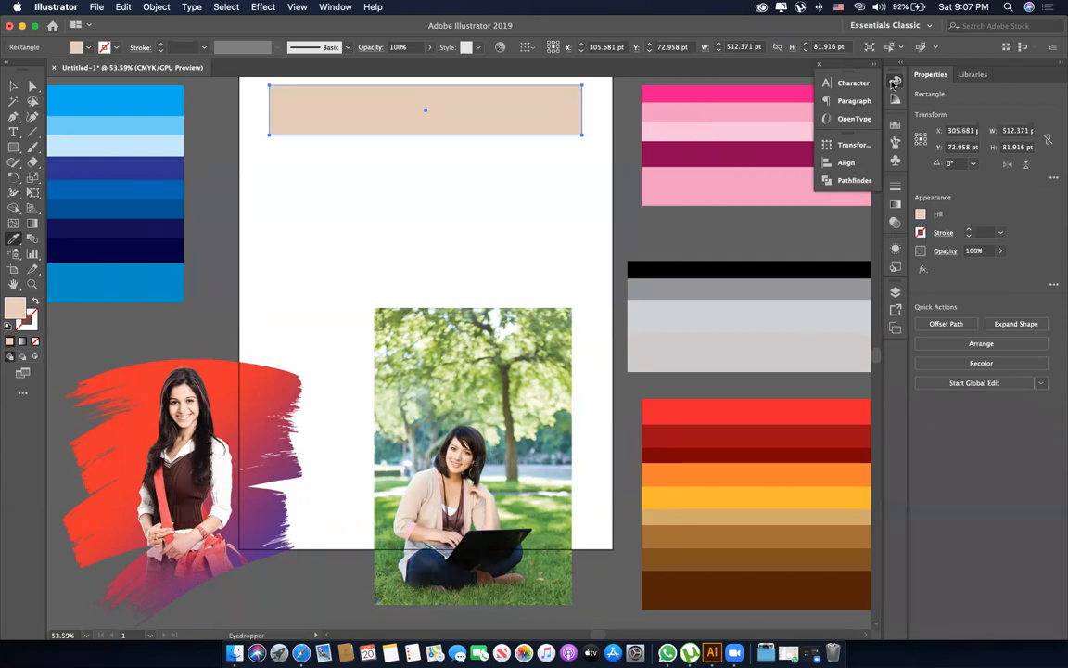
left_click(893, 82)
left_click(532, 451)
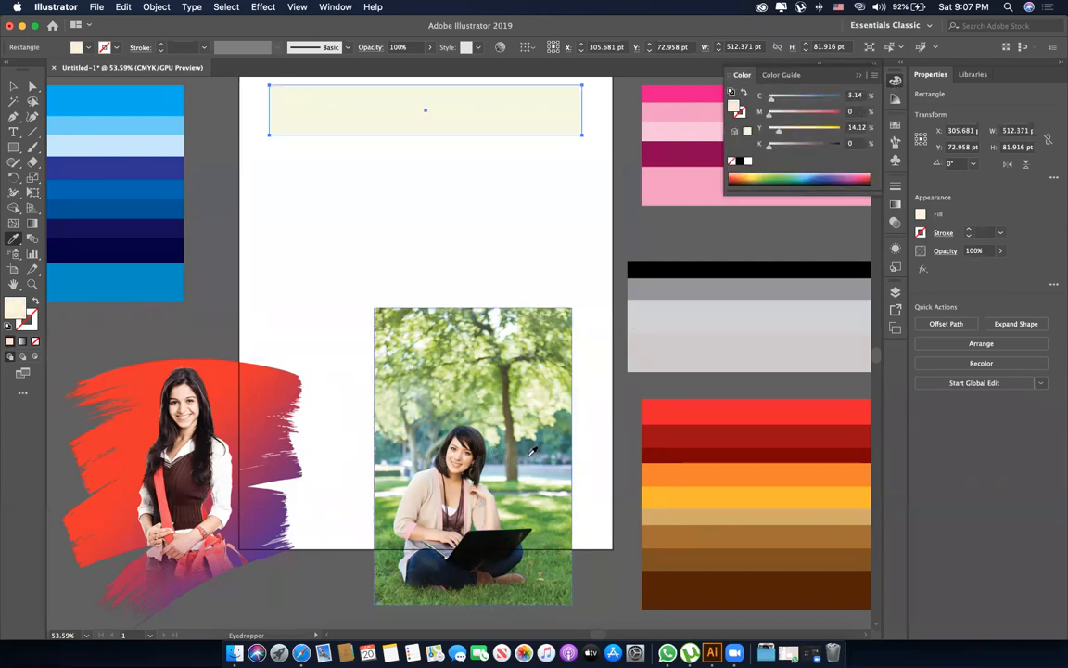
left_click(534, 453)
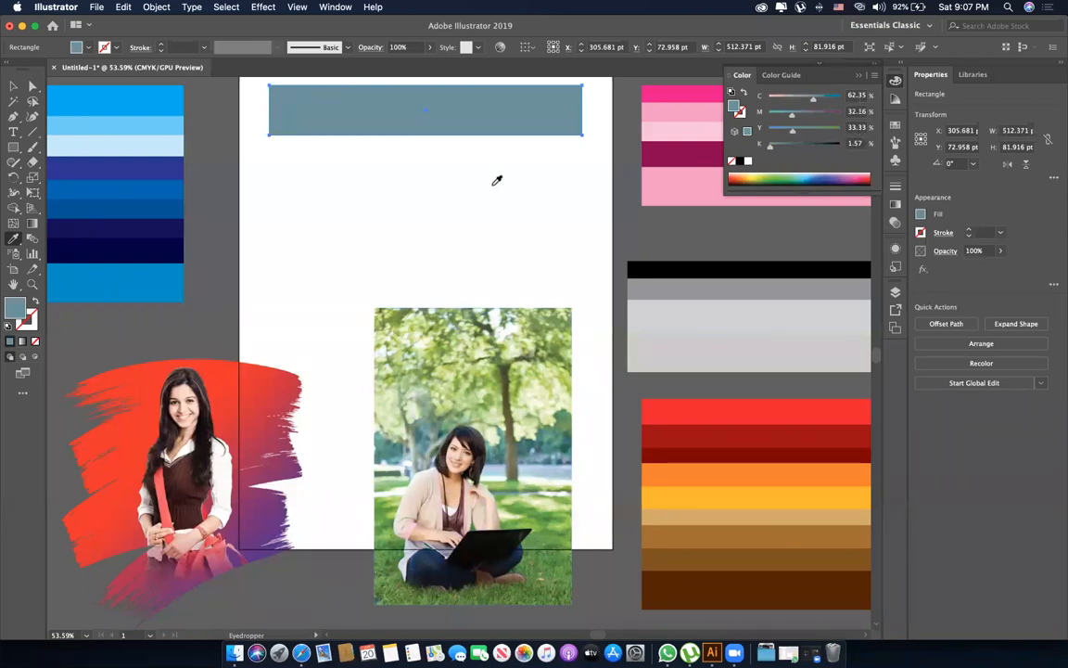
Reselect the gray-blue rectangle, try a black value of 1% for its fill, and undo the change.
scroll(497, 180, "up", 2)
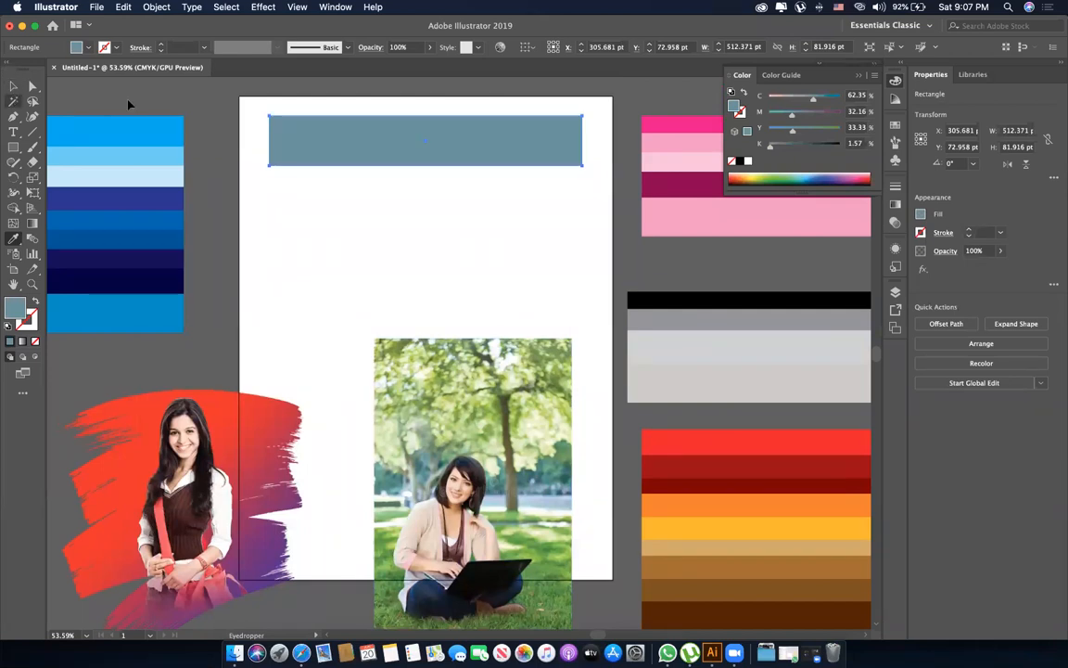
key("v")
left_click(536, 369)
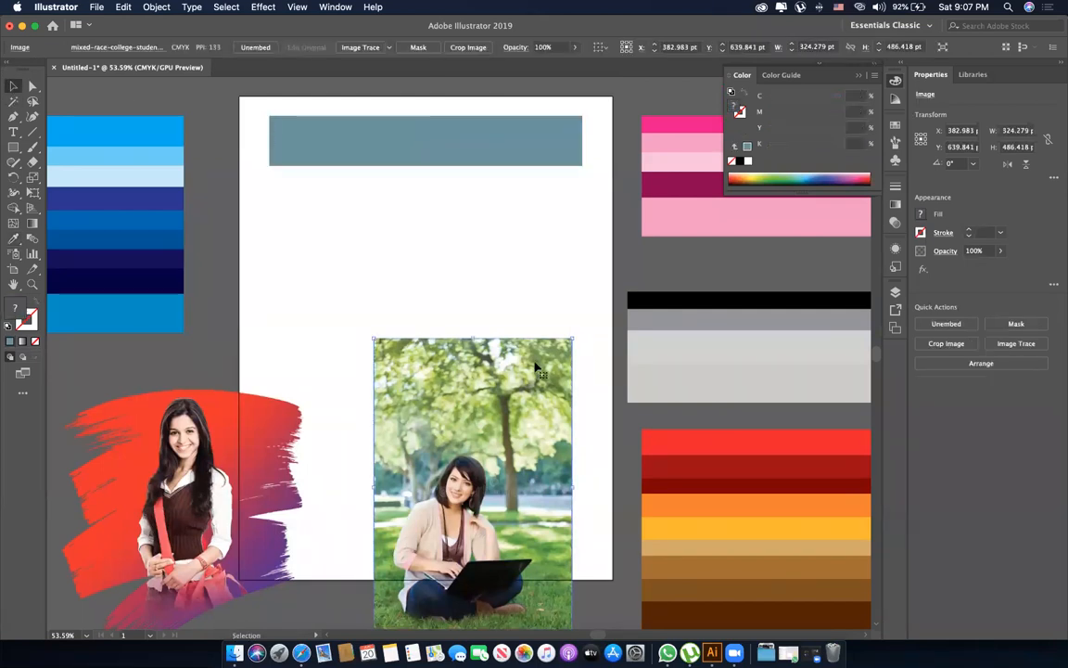
left_click(535, 140)
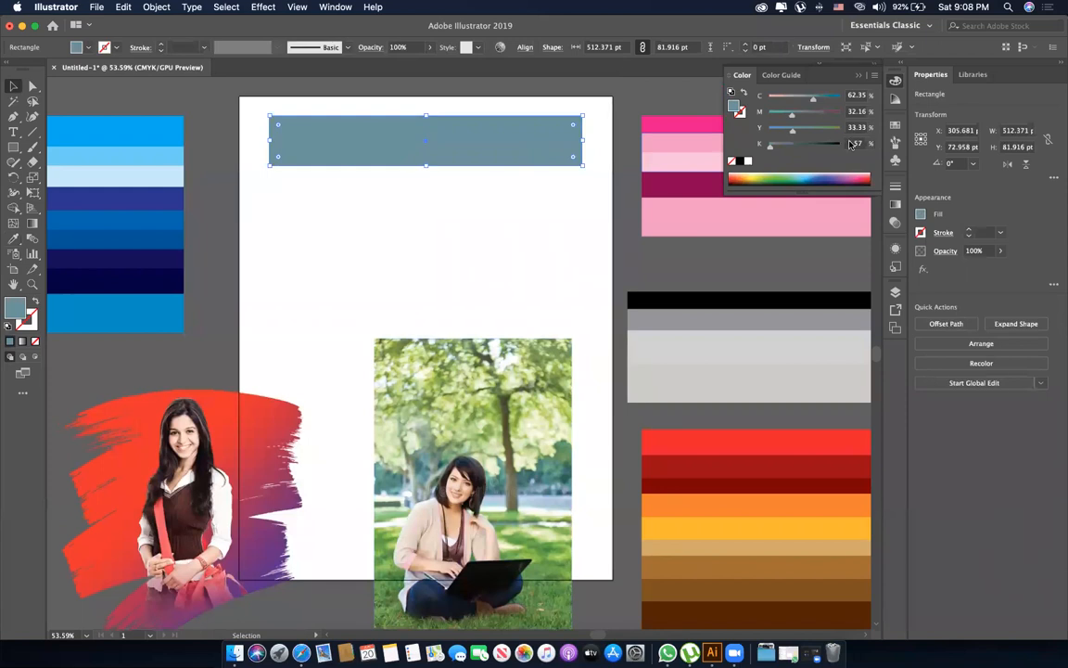
left_click(855, 149)
type("1")
key("Return")
key("super+z")
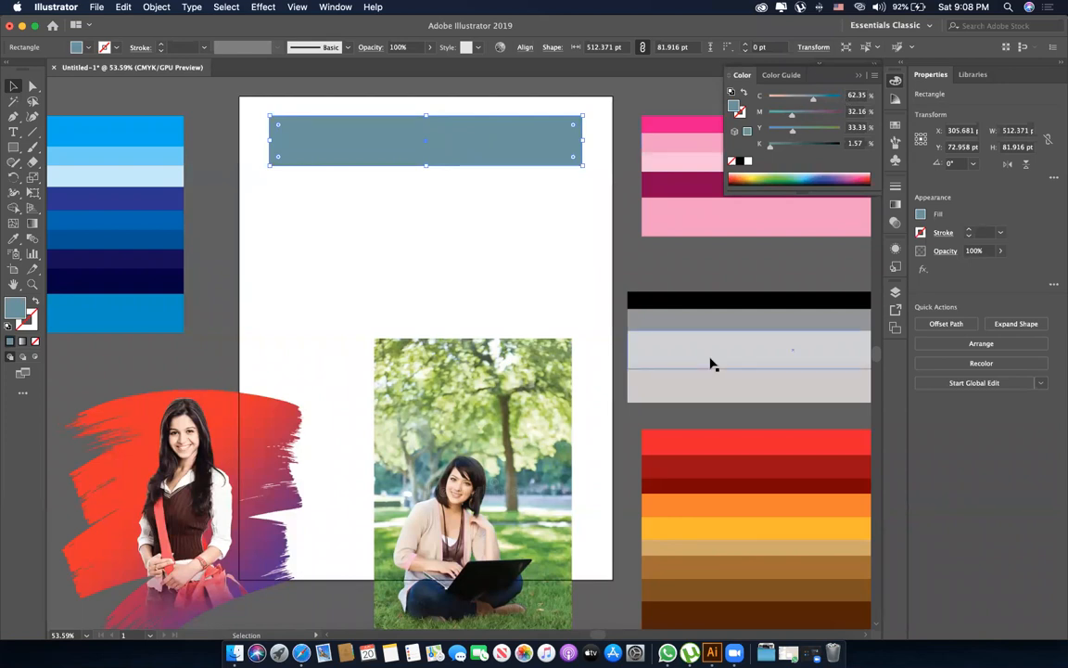
Set the rectangle's fill to C 60%, M 30% and Y 36%.
left_click(857, 96)
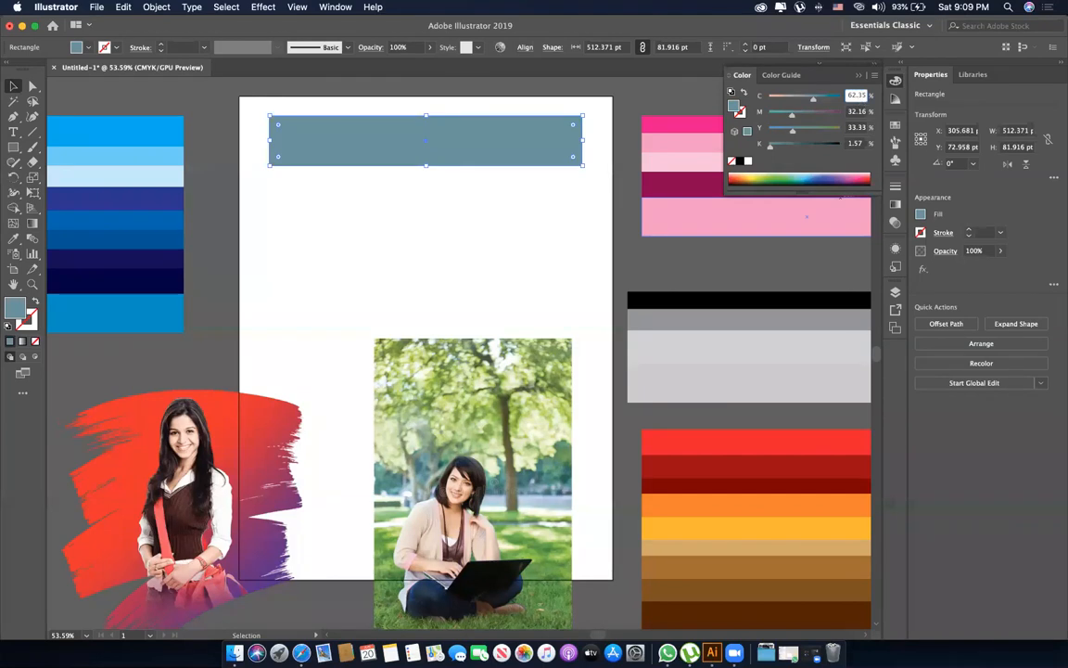
type("60")
key("Tab")
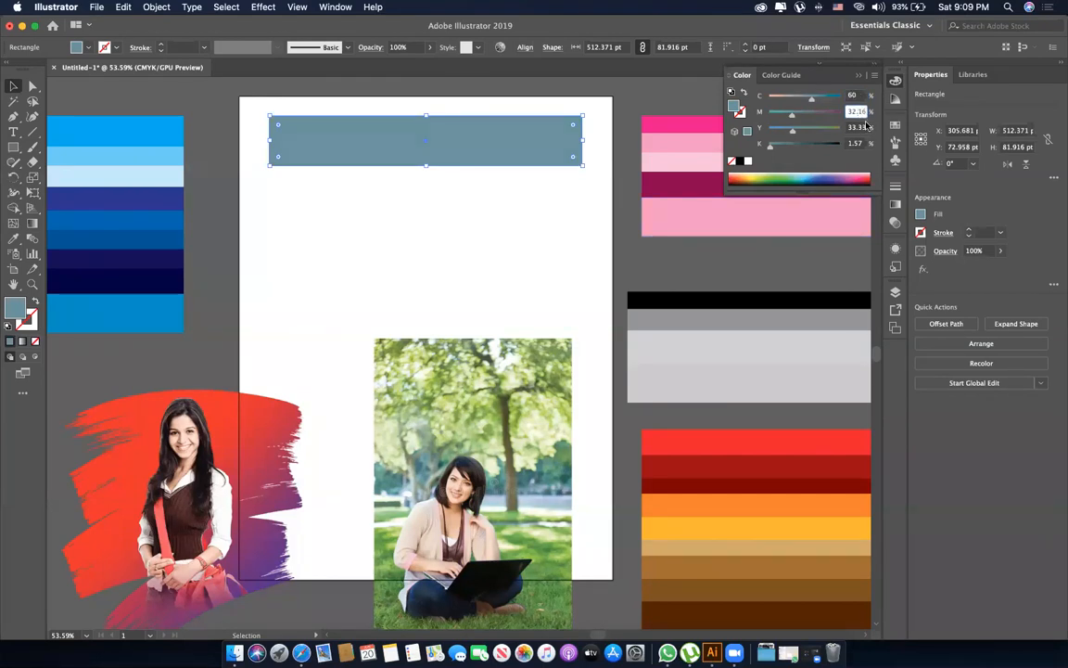
type("30")
key("Tab")
type("35")
key("Tab")
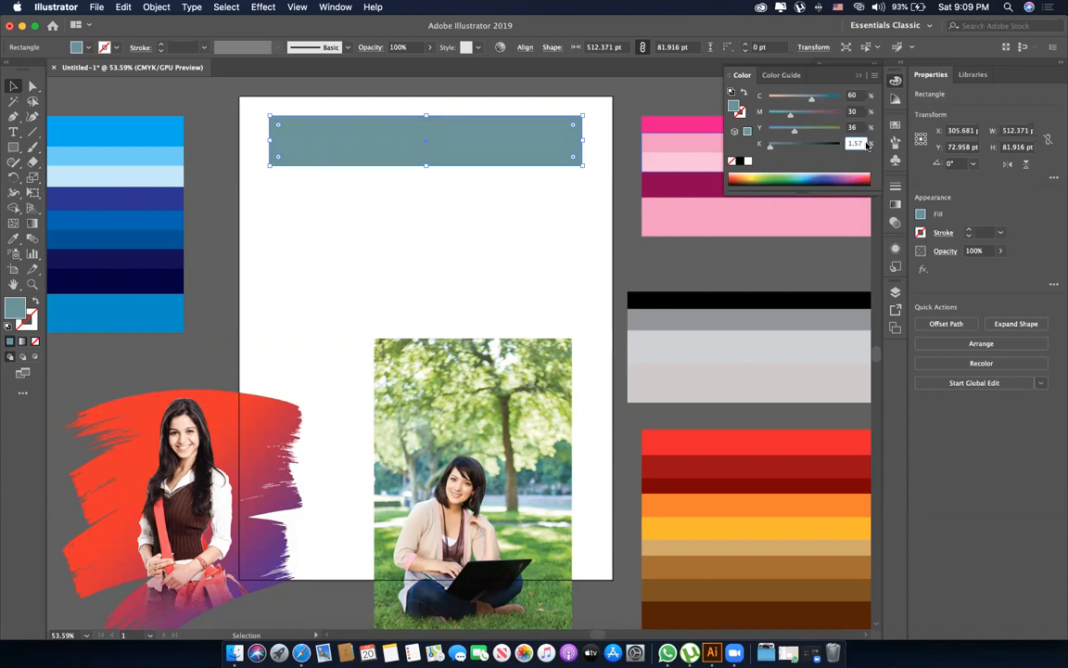
Set the black value of the rectangle's fill to 15%, deselect the rectangle and select it again.
type("0")
key("BackSpace")
type("90")
key("BackSpace")
type("15")
left_click(503, 201)
left_click(526, 144)
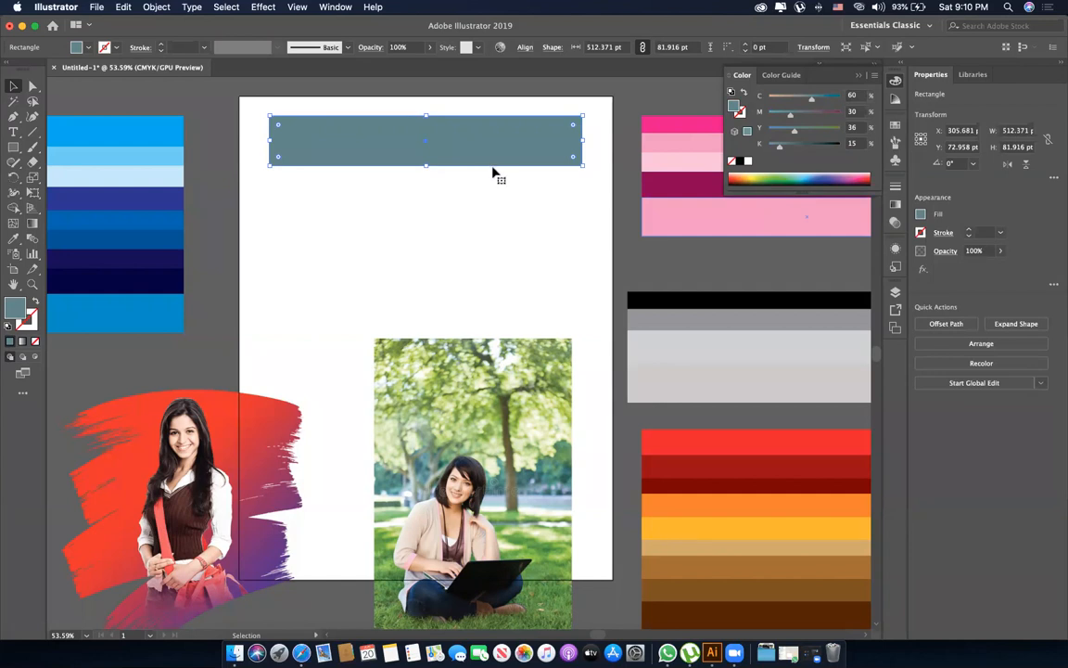
Delete the gray-blue rectangle, and undo both the deletion and the last change to its black value.
key("a")
key("Delete")
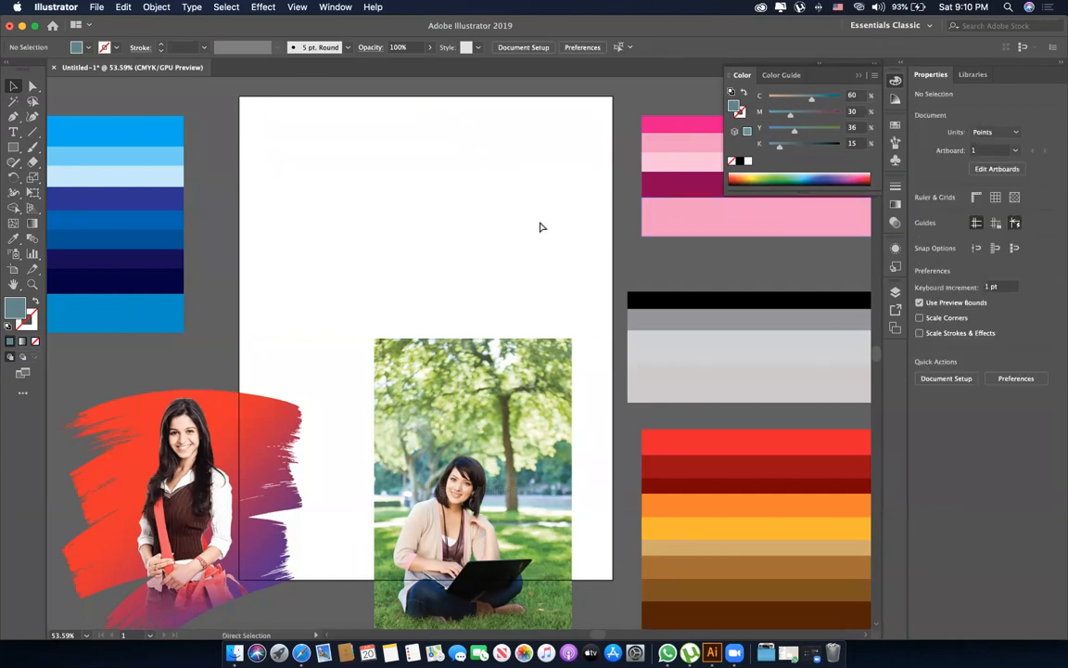
key("super+z")
key("v")
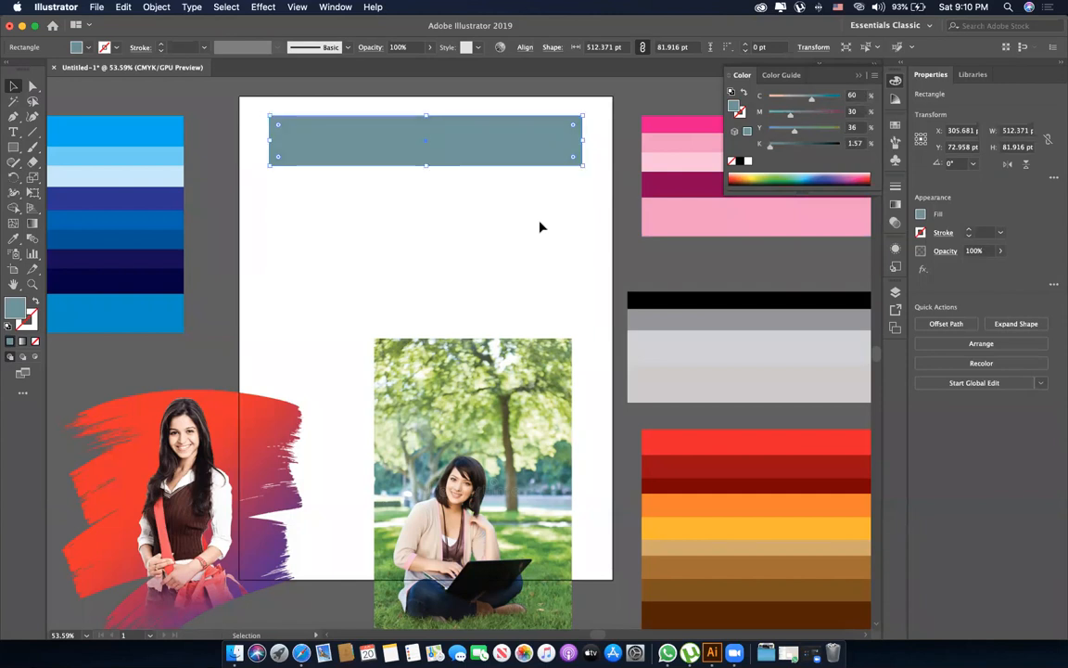
key("a")
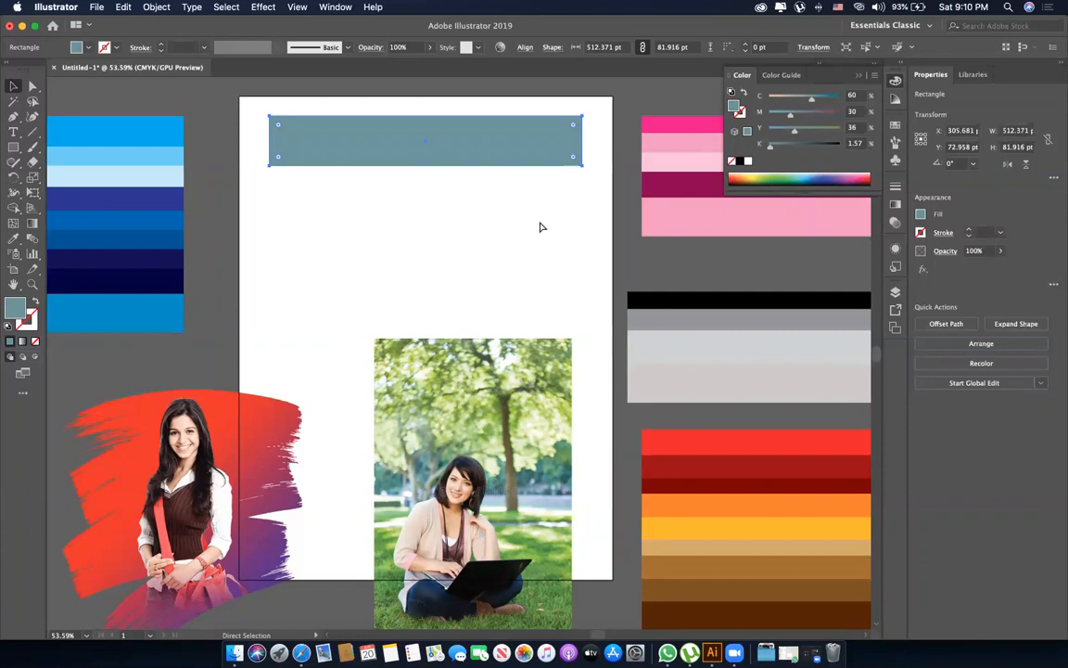
key("v")
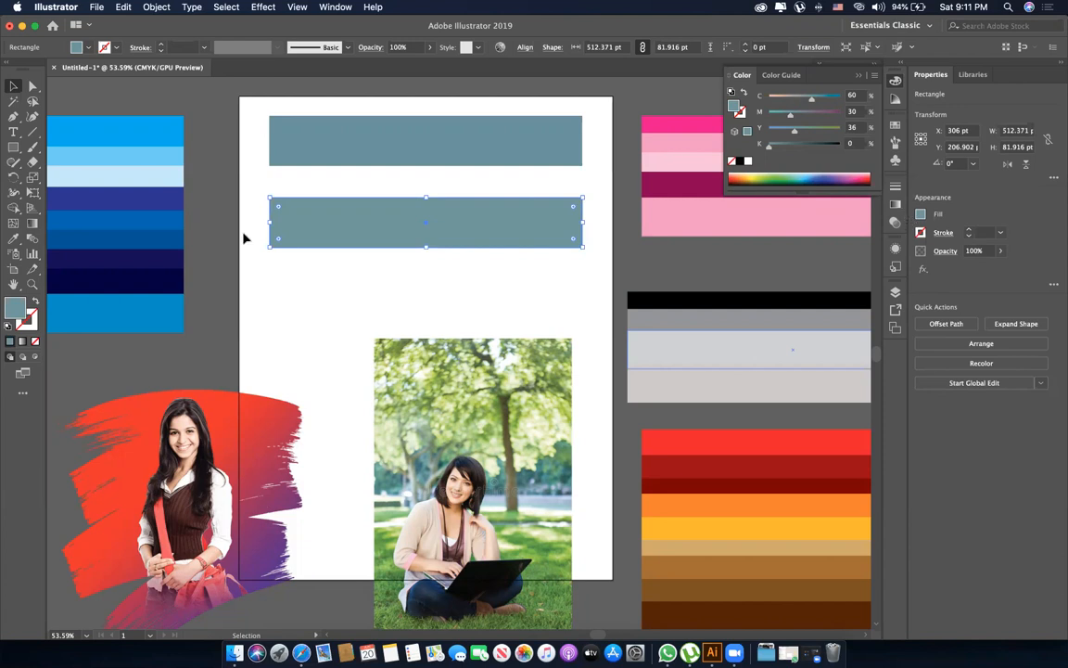
Try a black value of 0% on the upper rectangle's fill, and set it to 15%.
left_click(501, 151)
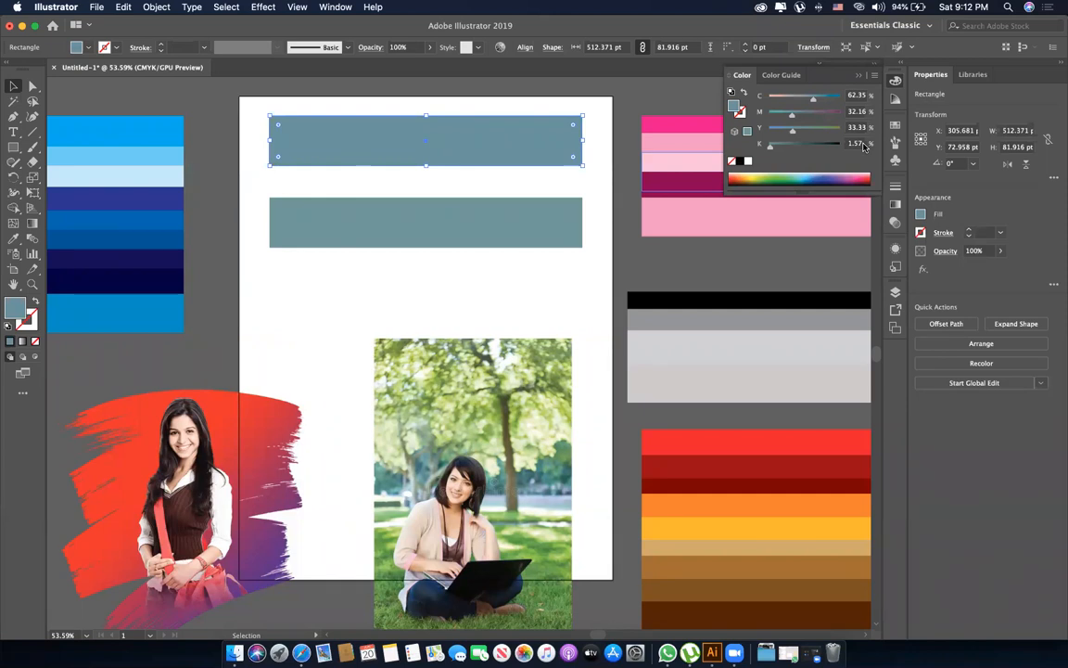
left_click(839, 147)
key("Return")
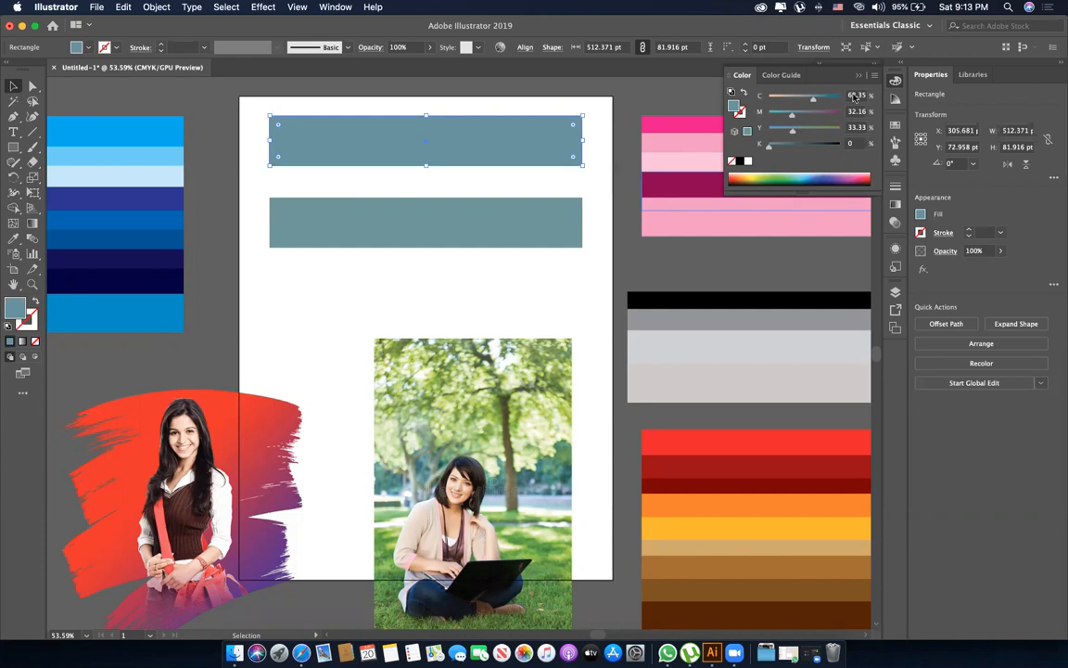
left_click(853, 143)
type("15")
key("Return")
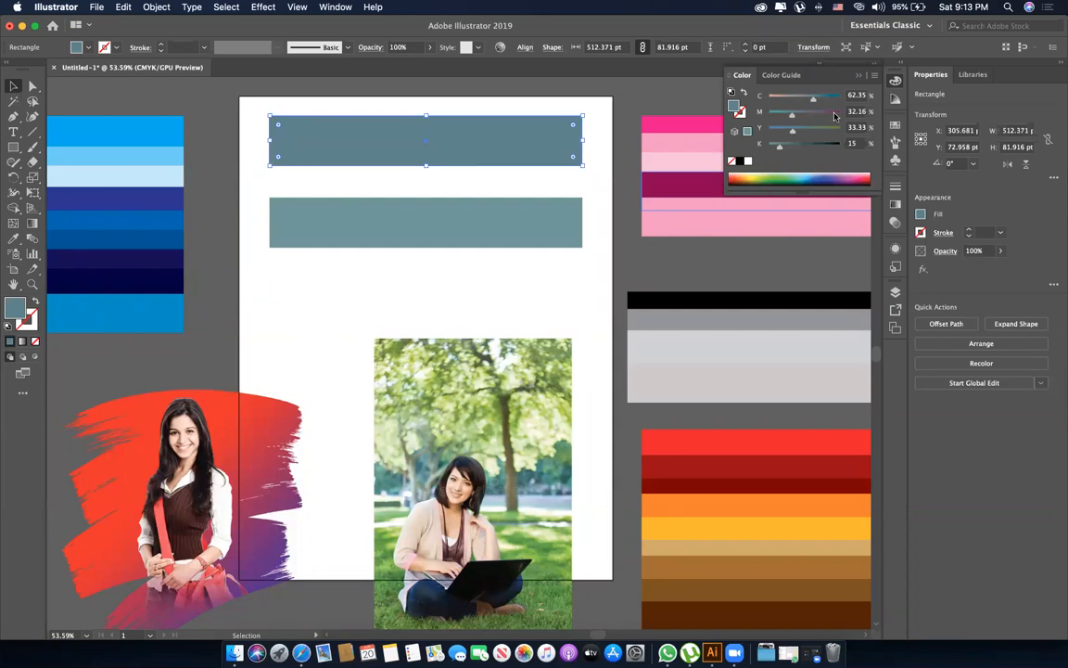
Move the park photo fully onto the artboard below the two rectangles, aligned with their right edges.
left_click_drag(474, 363, 437, 297)
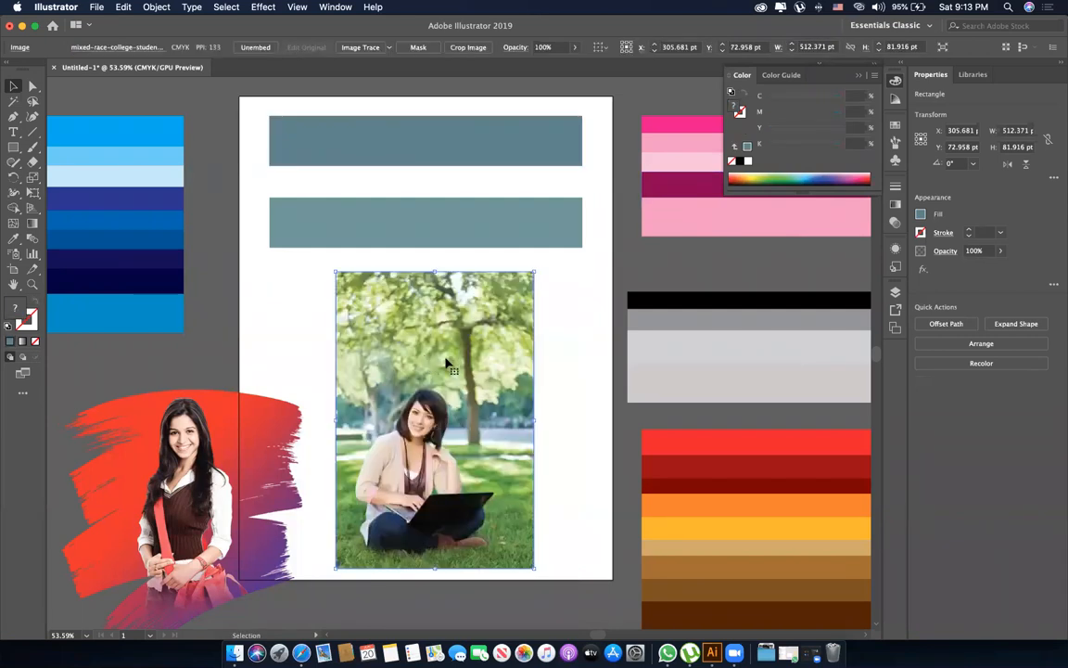
left_click_drag(500, 306, 529, 314)
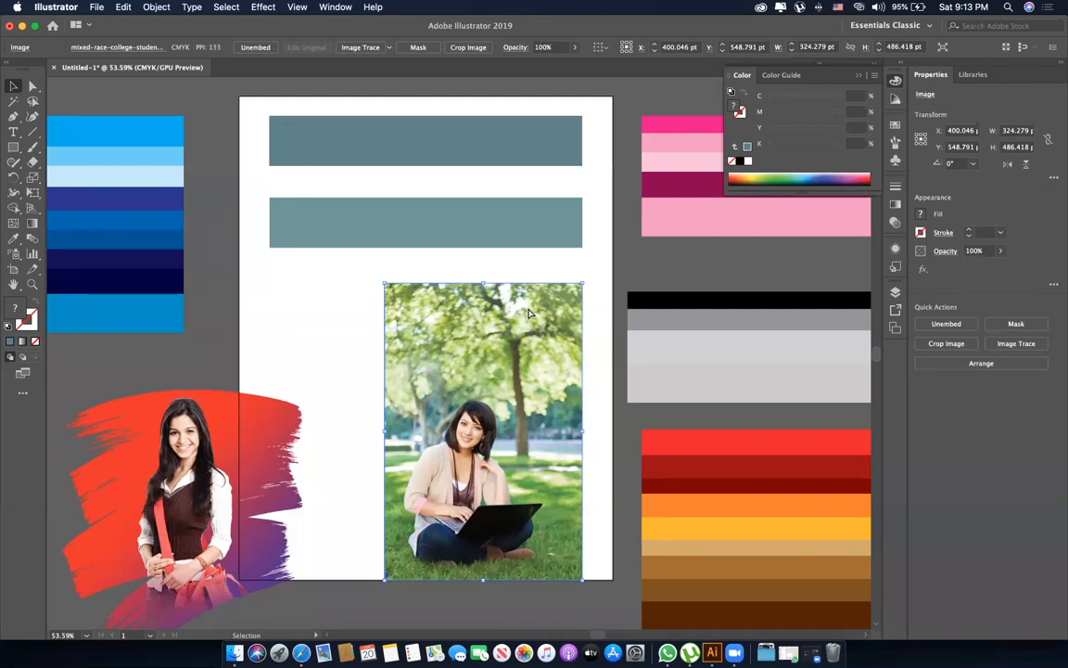
key("super+shift+3")
Sample the red brush stroke and dark tones from the two photos onto the lower rectangle, and undo the last sample.
key("z")
left_click(491, 340, "alt")
left_click(492, 340, "alt")
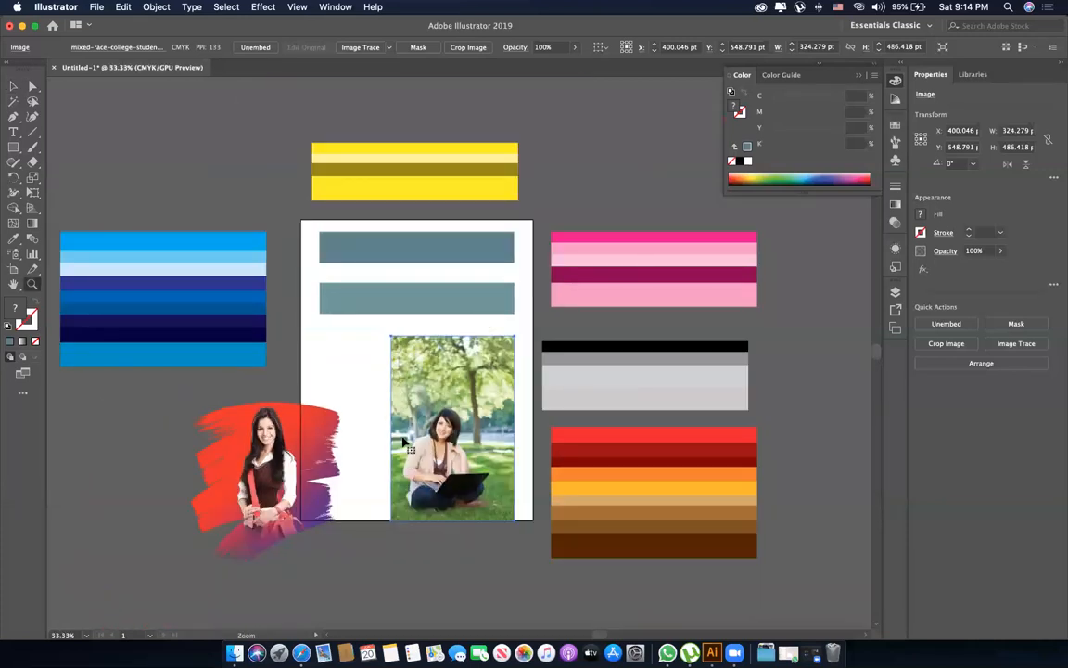
key("v")
left_click(431, 302)
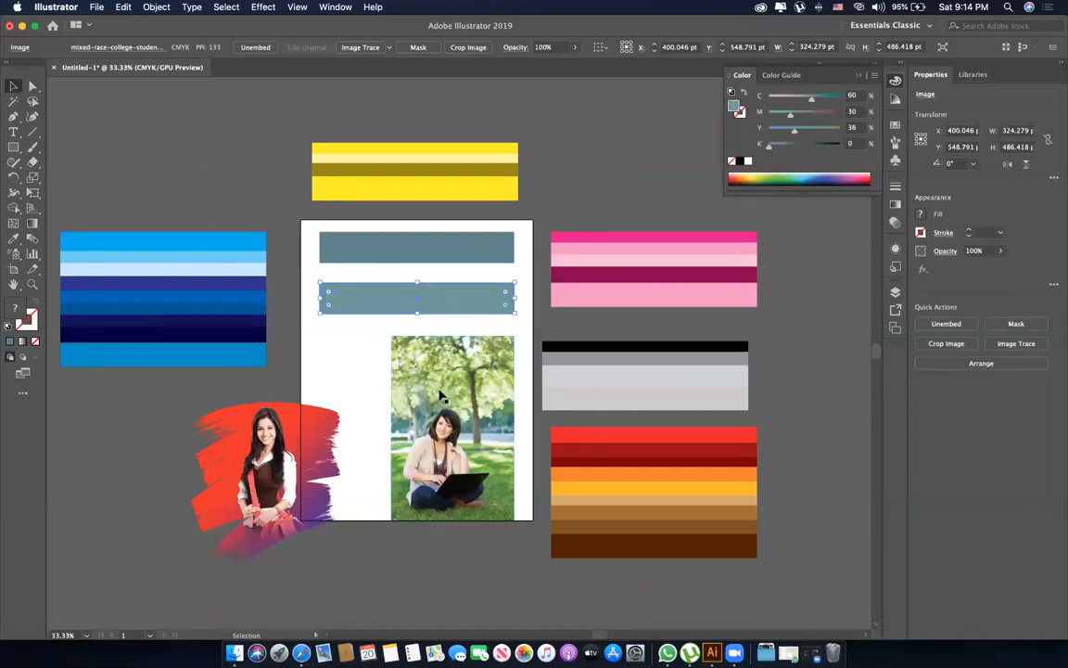
key("i")
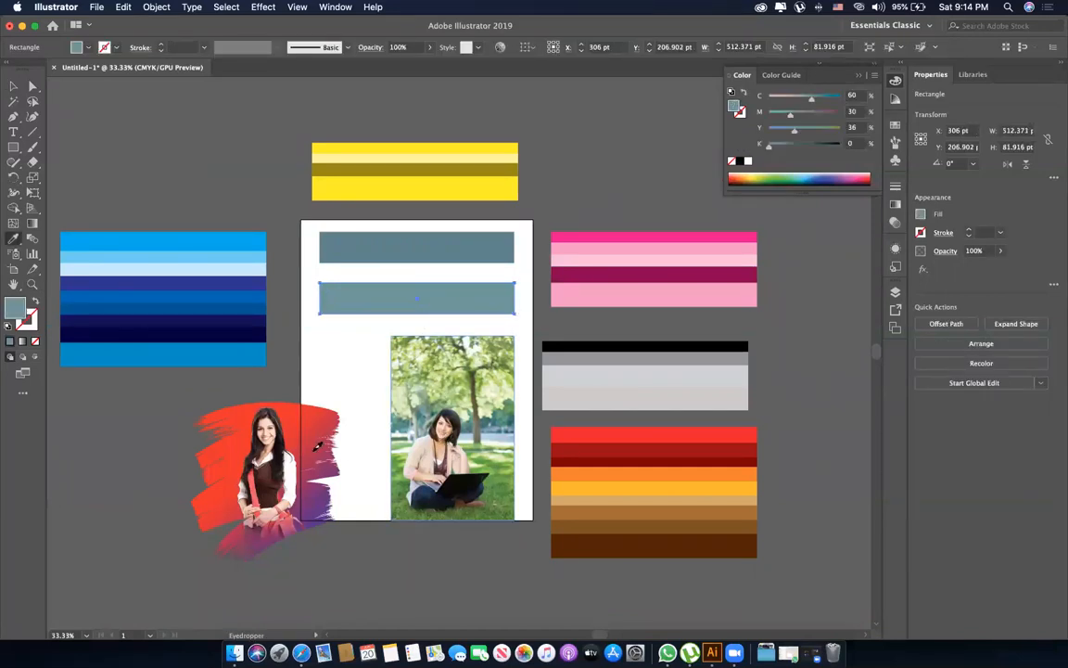
left_click(231, 436)
left_click(262, 419)
left_click(232, 436)
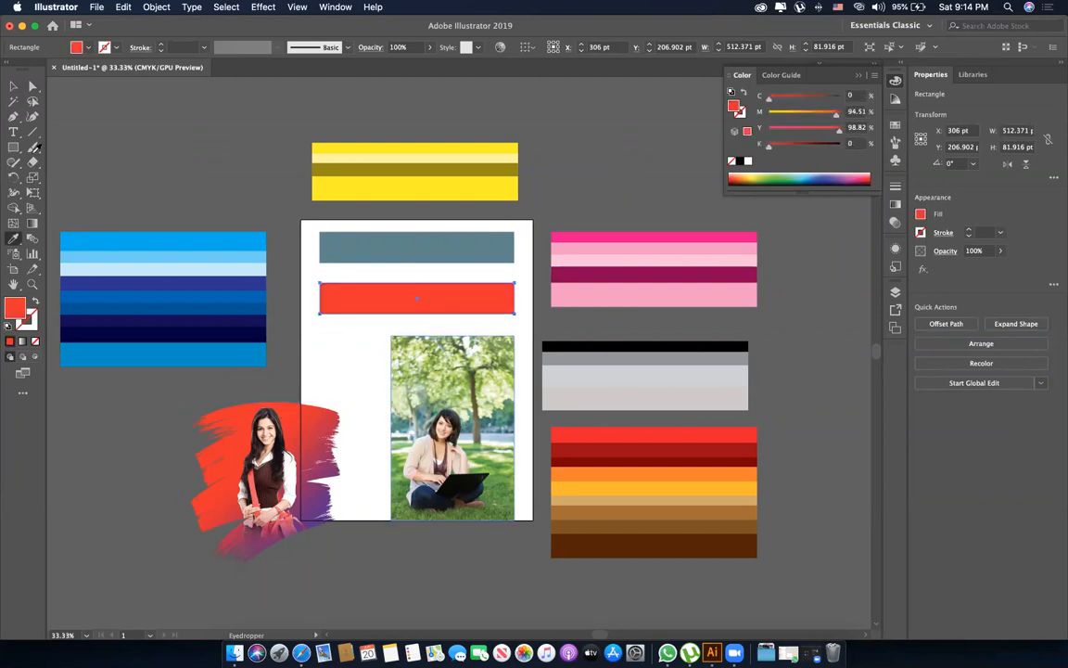
left_click(443, 422)
left_click_drag(20, 88, 19, 91)
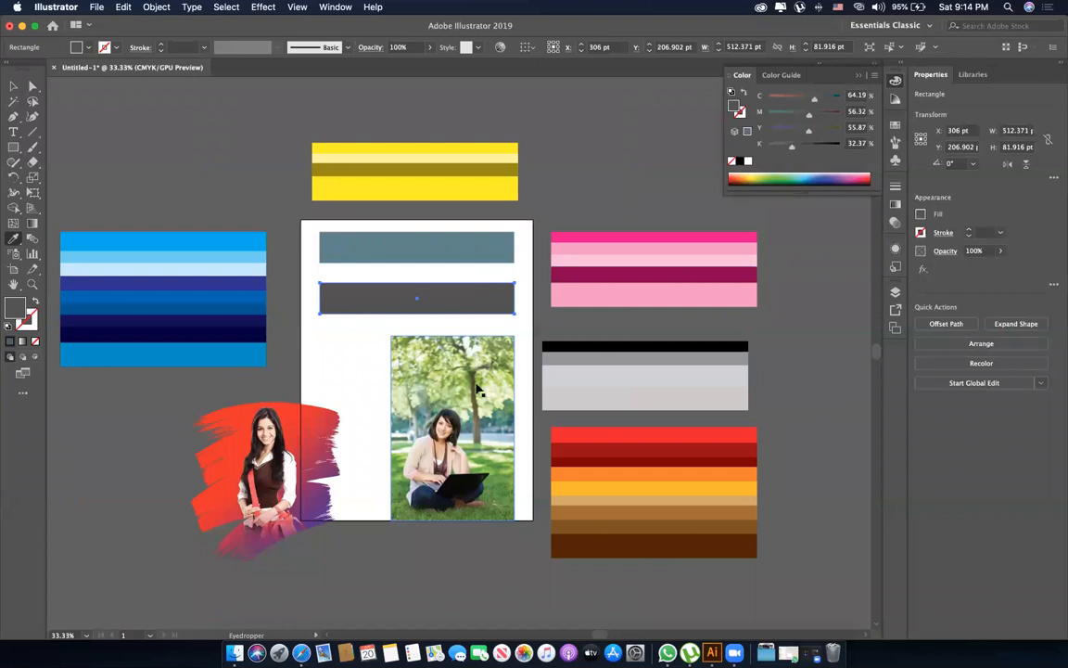
key("super+z")
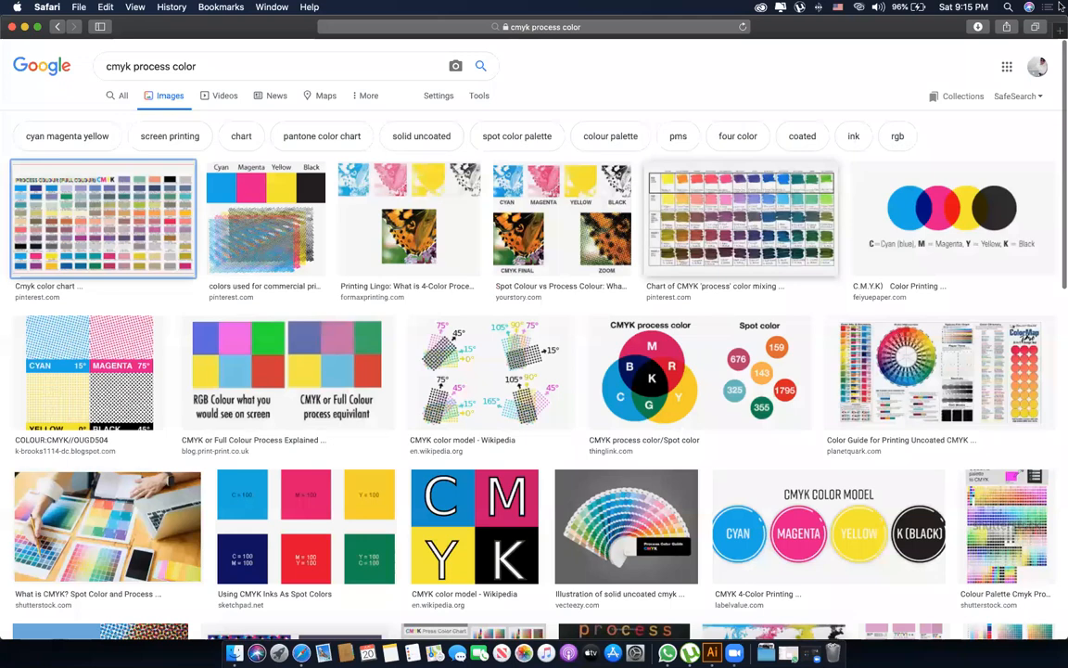
Switch to the desktop, preview the saved CMYK process colour chart image, and close the preview.
key("F11")
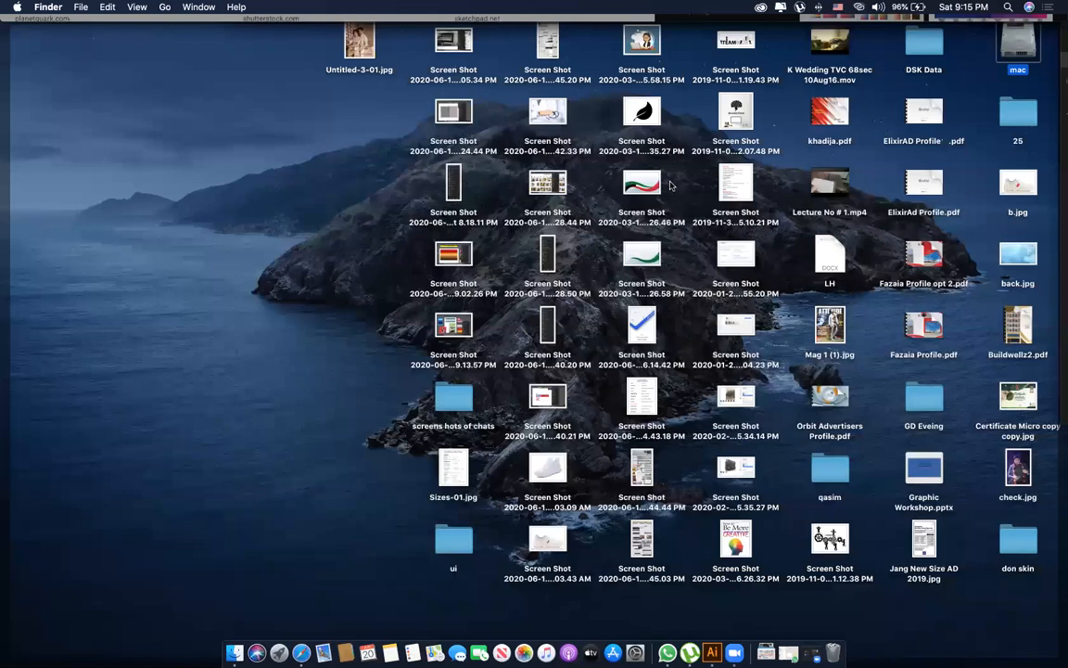
key("space")
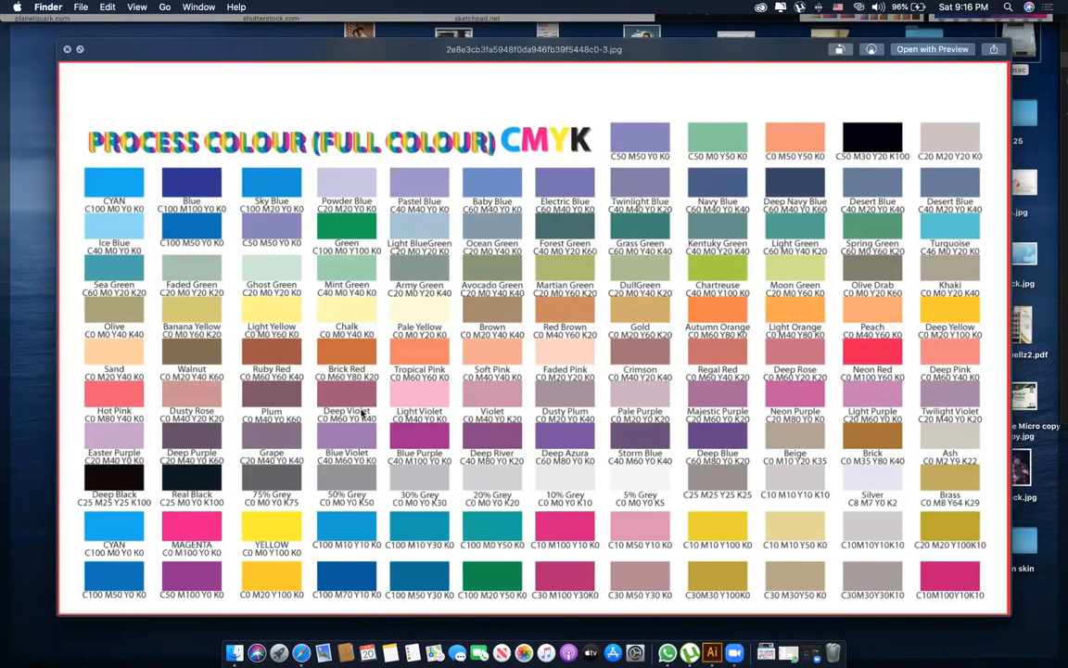
mouse_move(3, 2)
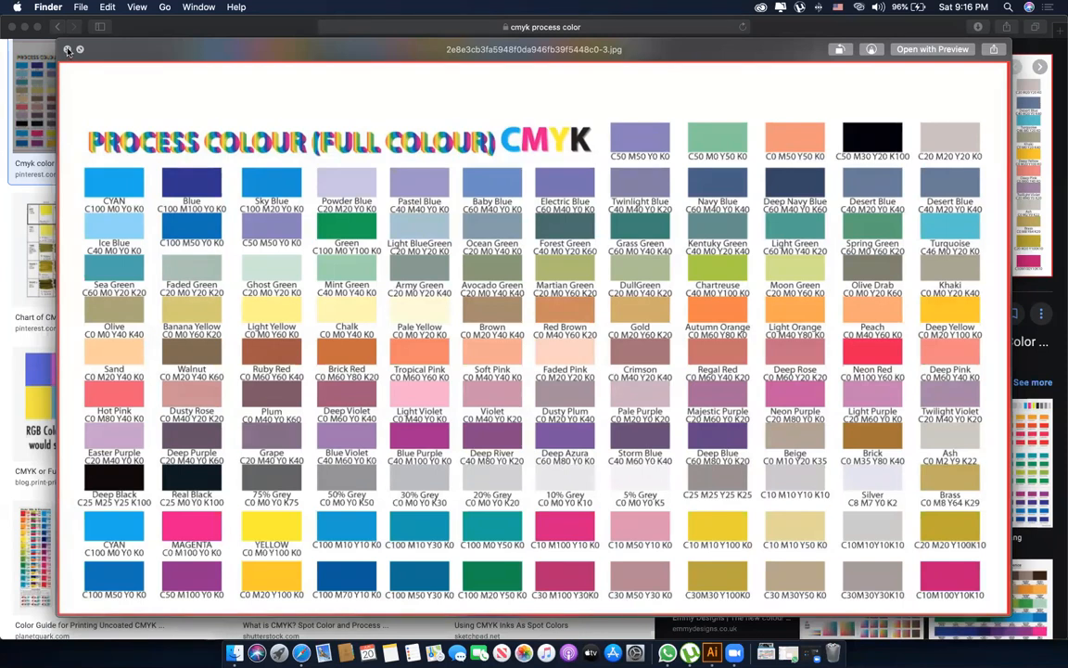
key("space")
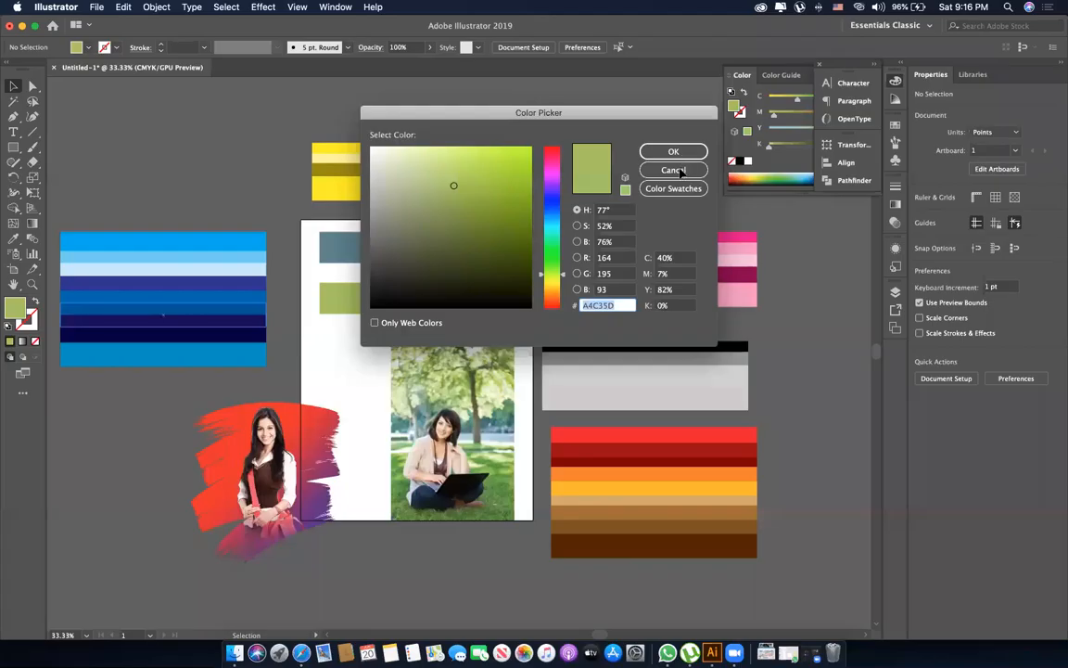
Dismiss Illustrator's Color Picker without changes and launch Photoshop.
left_click(675, 171)
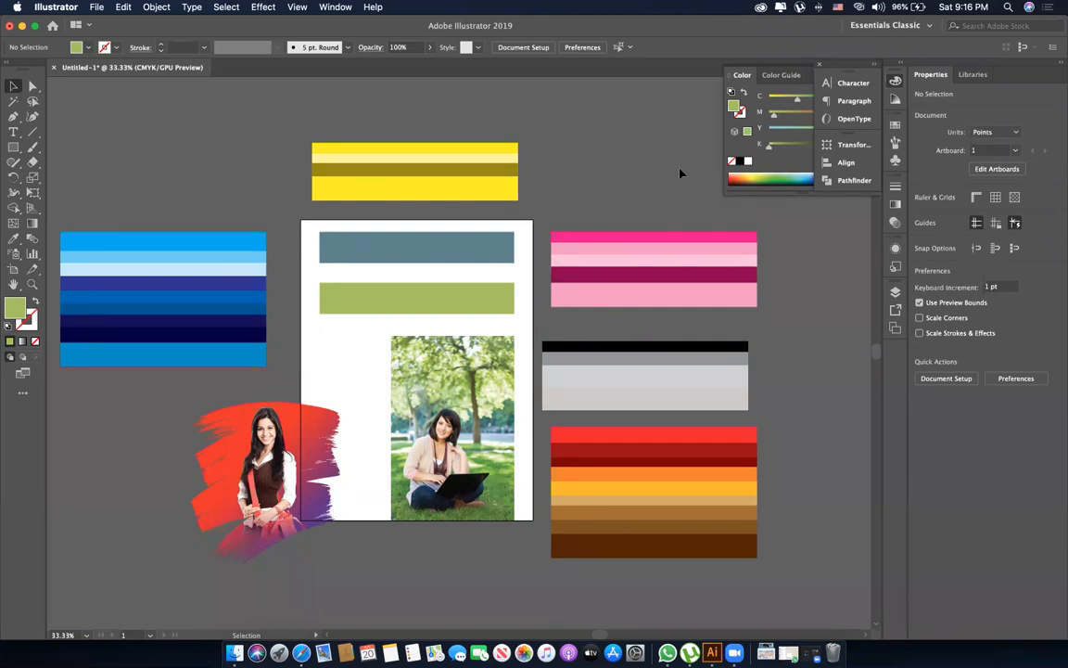
key("F4")
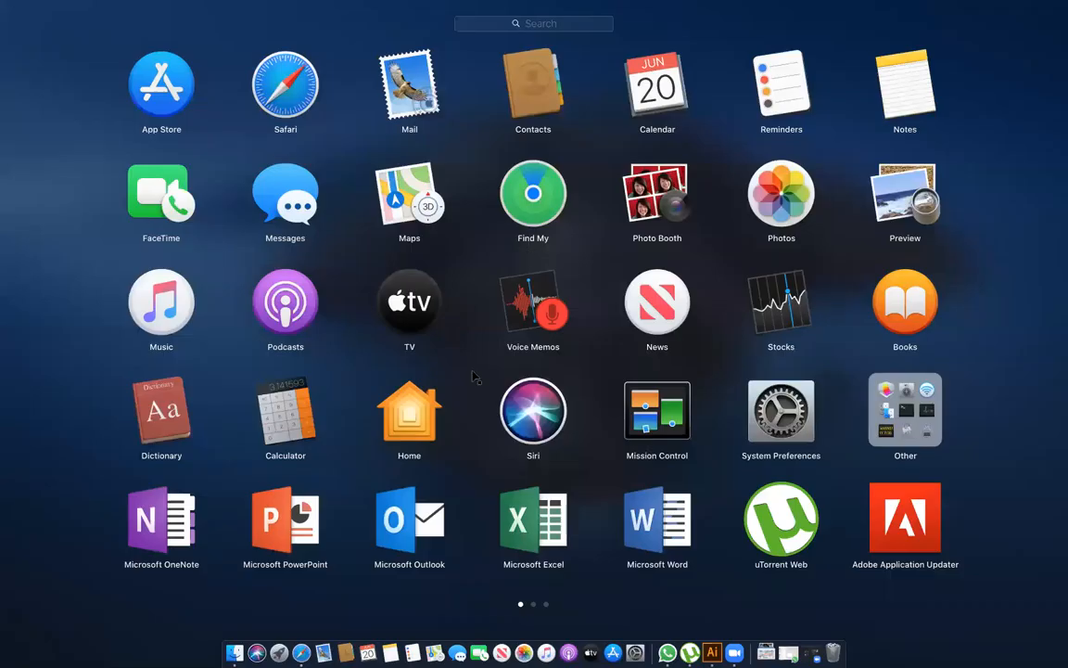
left_click(232, 374)
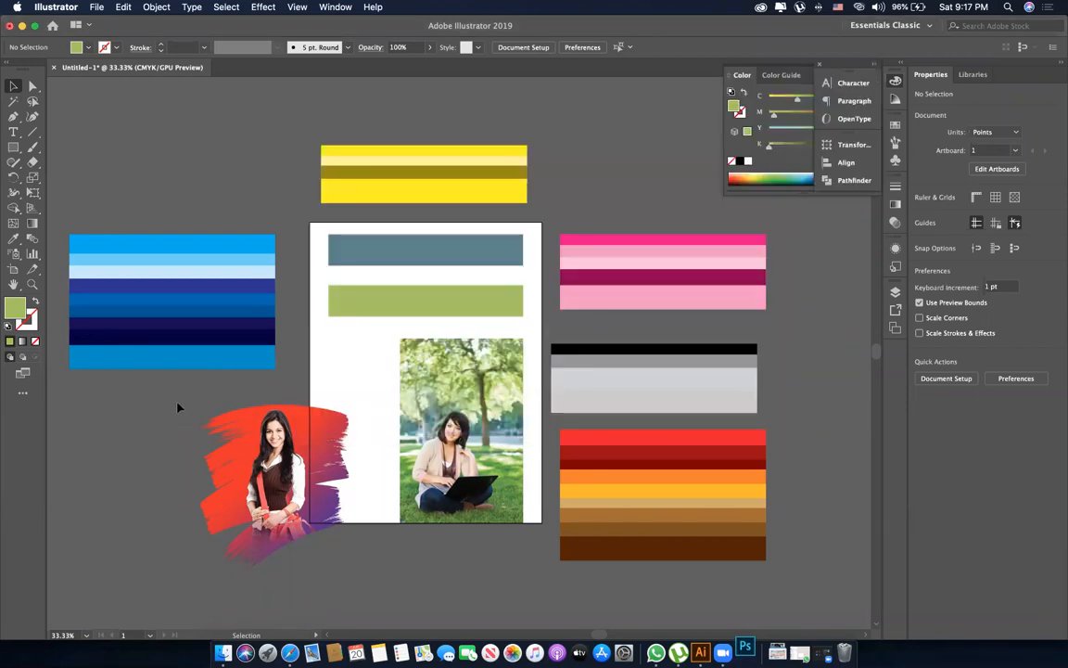
Open the green fill color in the Color Picker and try entering the hex codes 87 and B5DD4.
double_click(20, 315)
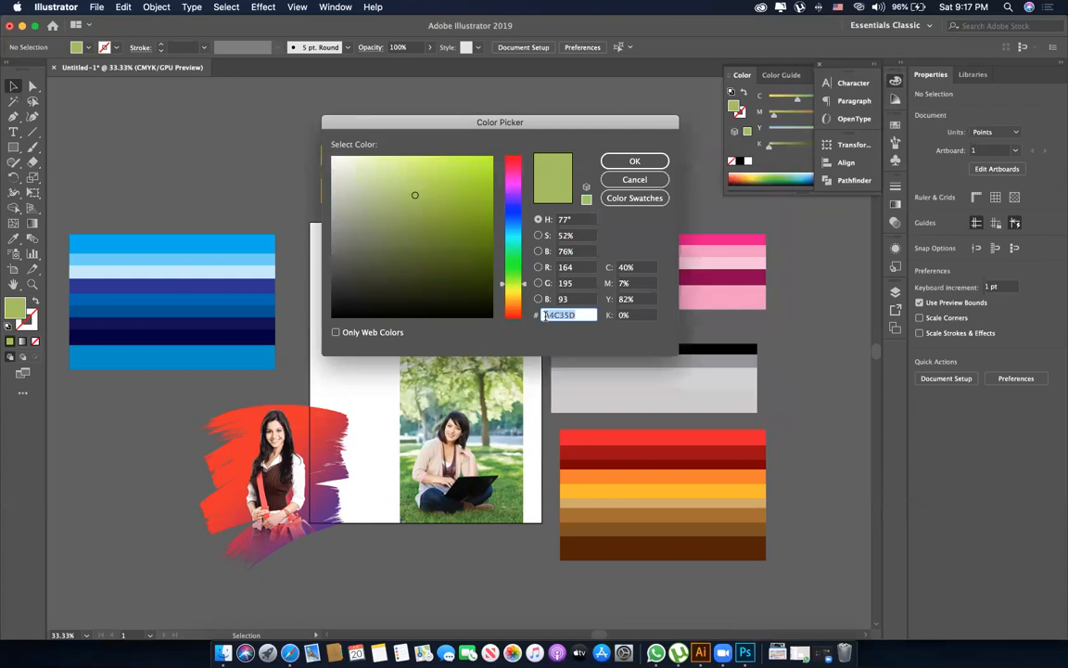
left_click(580, 315)
left_click_drag(498, 305, 498, 306)
type("87")
key("Return")
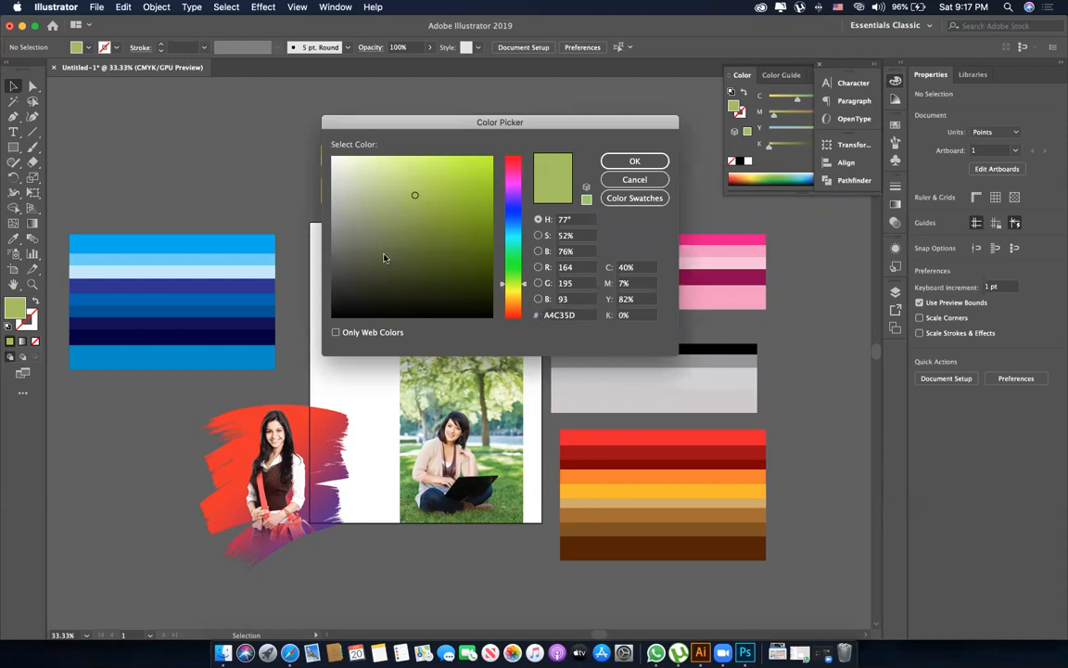
left_click(579, 315)
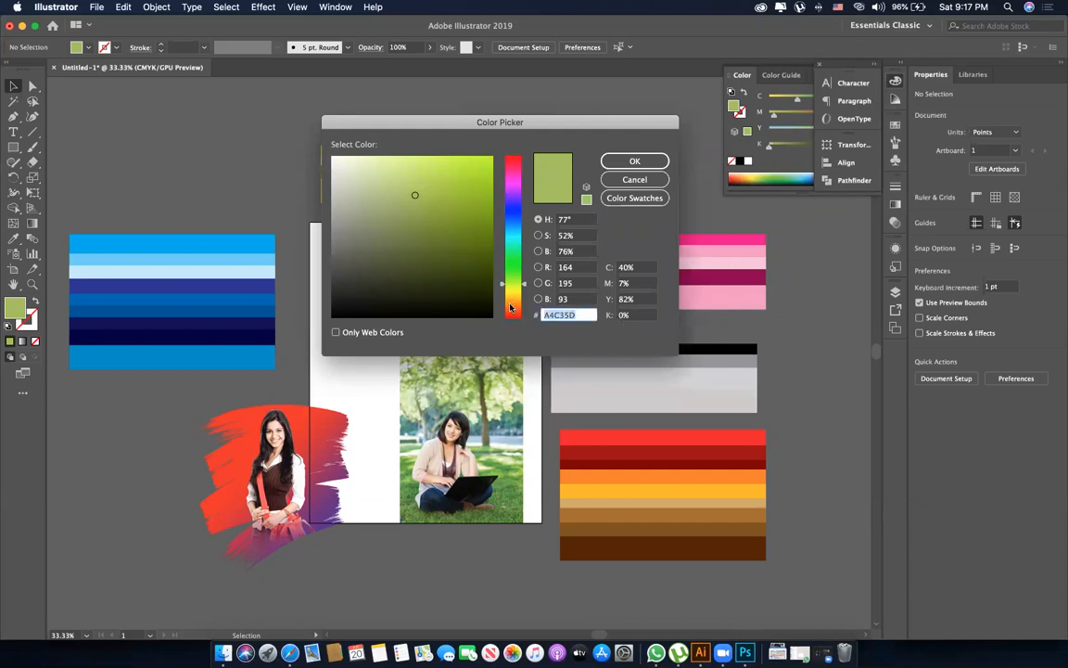
type("B5DD4")
key("Tab")
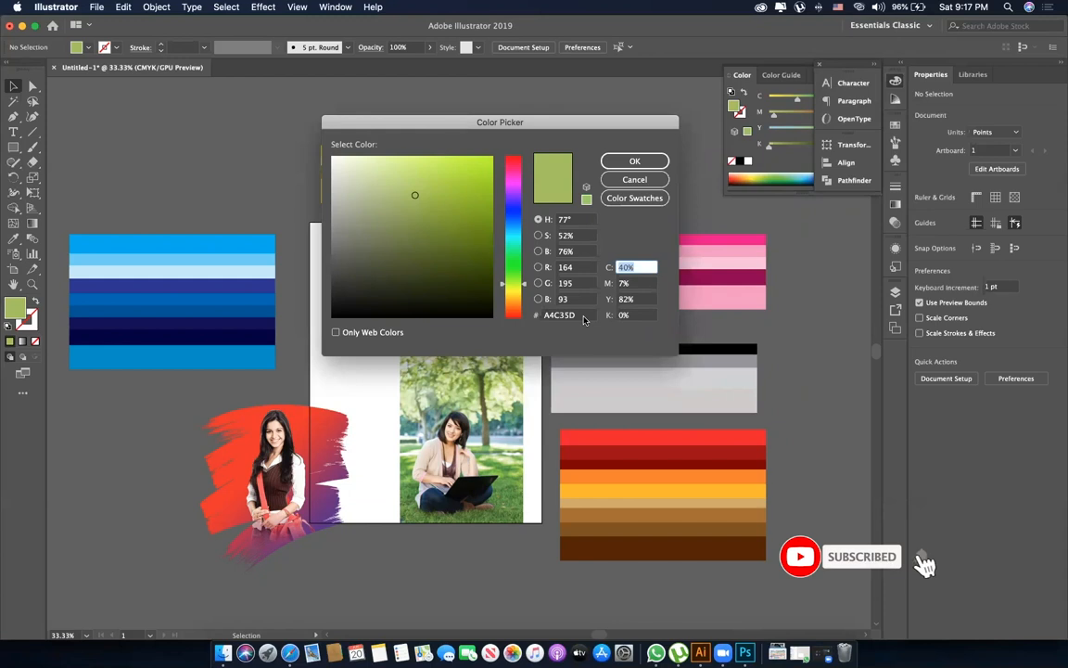
key("shift+Tab")
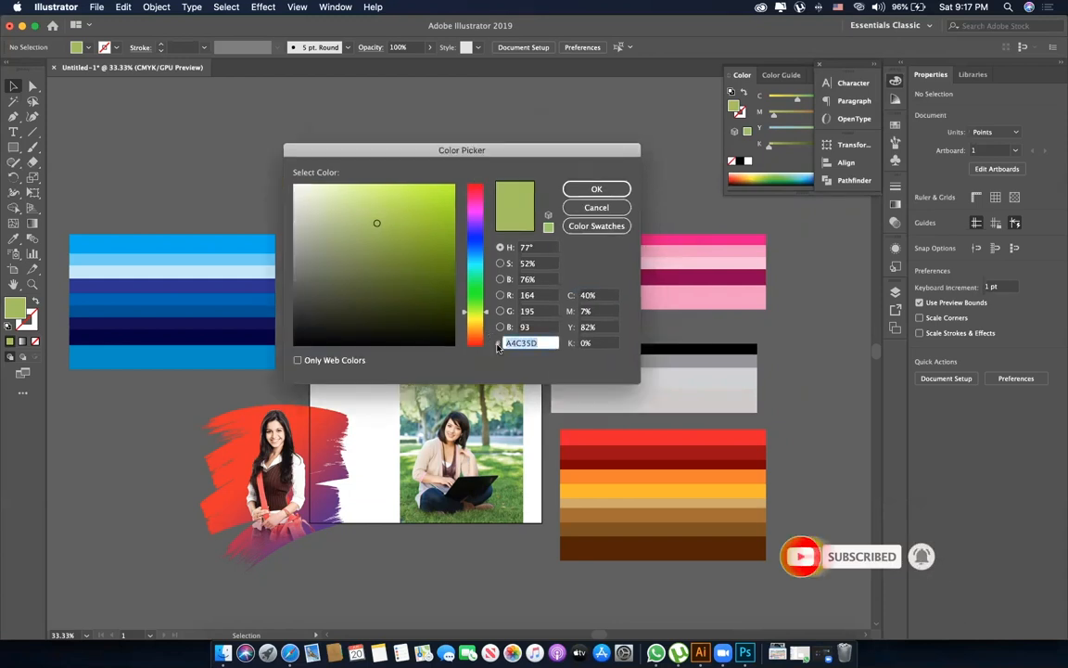
Try the hex codes B455 and A34 for the fill in the Color Picker.
double_click(543, 343)
type("B455")
key("shift+Tab")
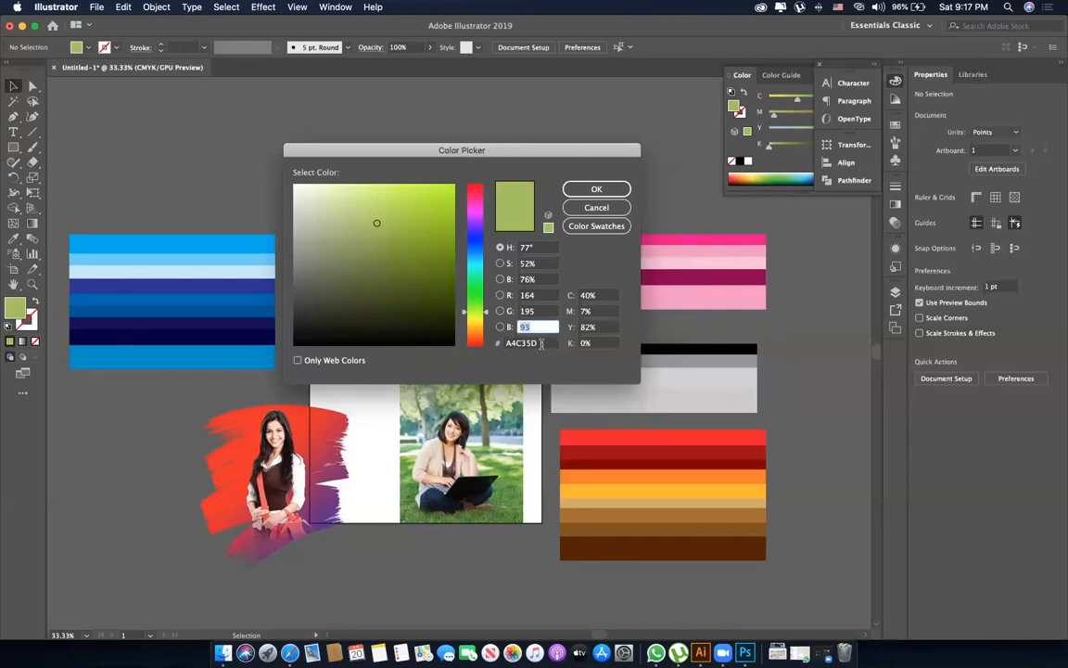
left_click_drag(541, 343, 492, 343)
type("A34")
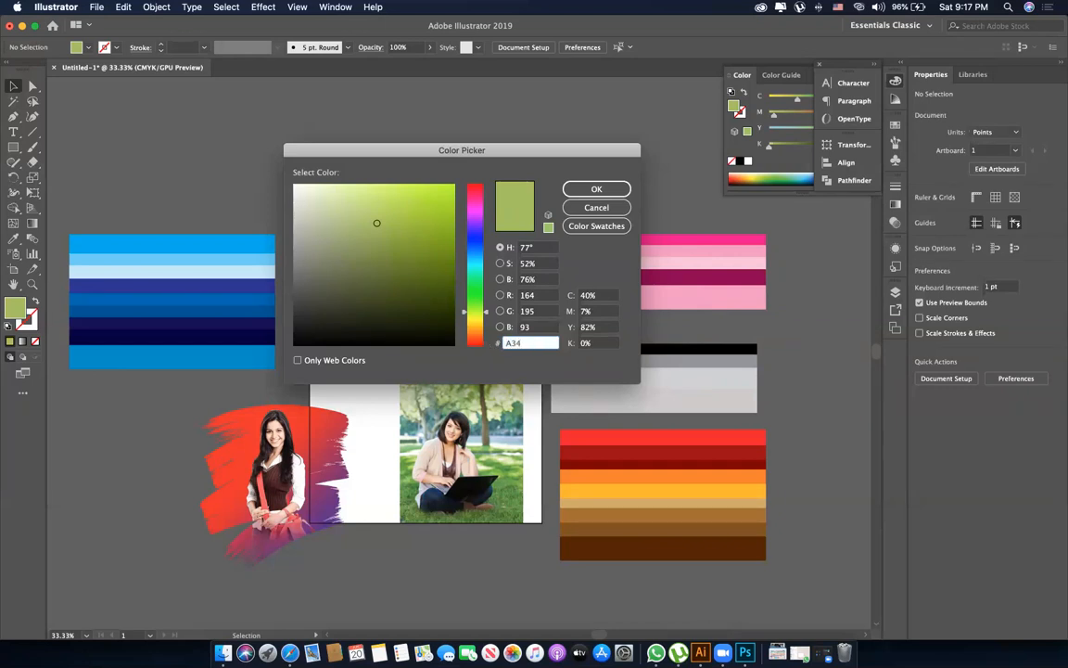
key("Tab")
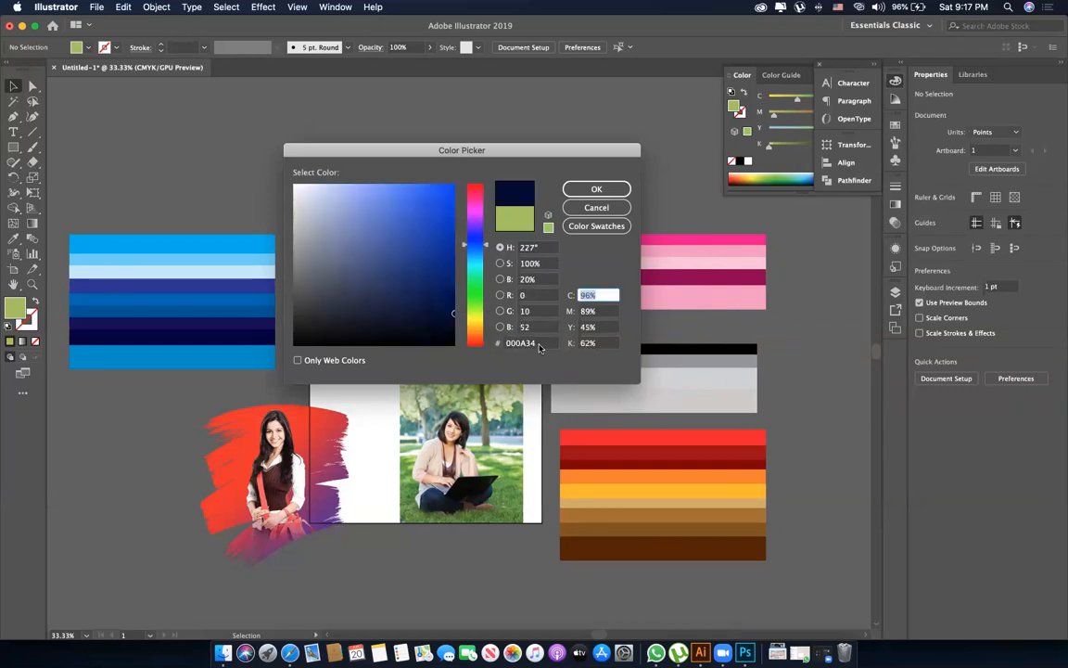
Try the hex codes A3 and B4 for the fill, cancel the Color Picker and select the park photo.
left_click_drag(540, 346, 498, 345)
type("A")
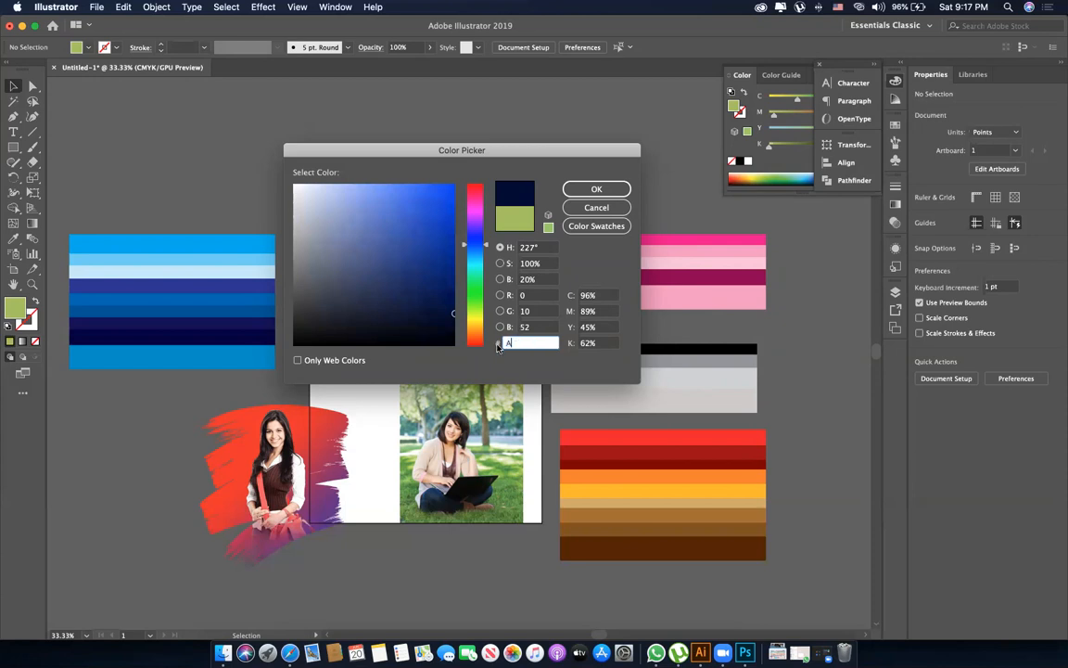
type("3")
key("Tab")
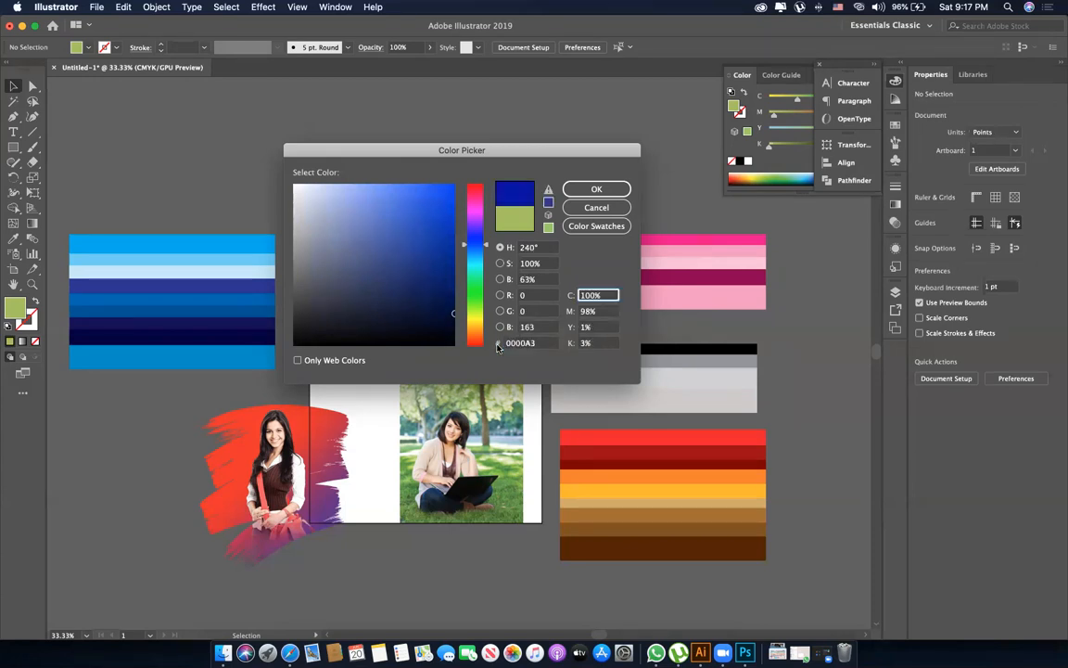
key("shift+Tab")
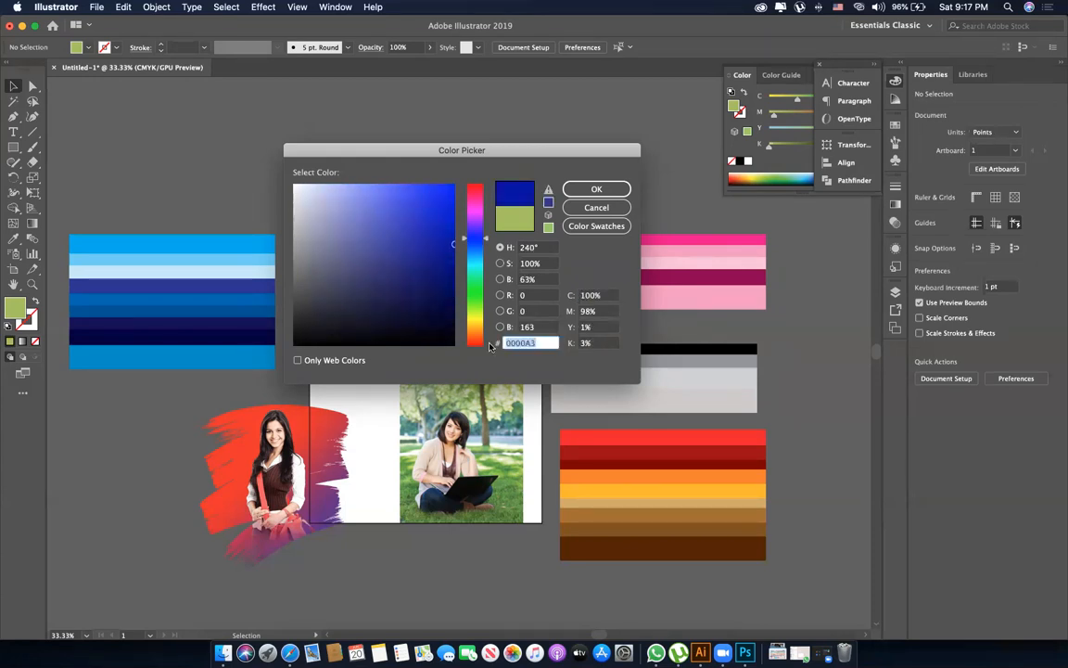
type("B4")
key("Tab")
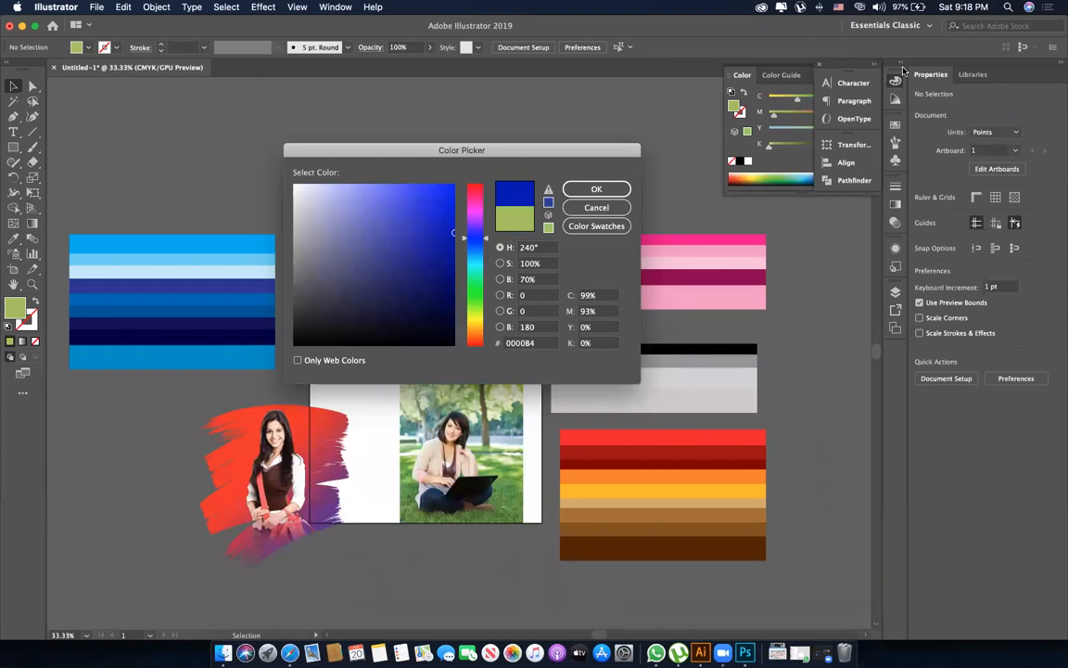
left_click(624, 208)
left_click(412, 445)
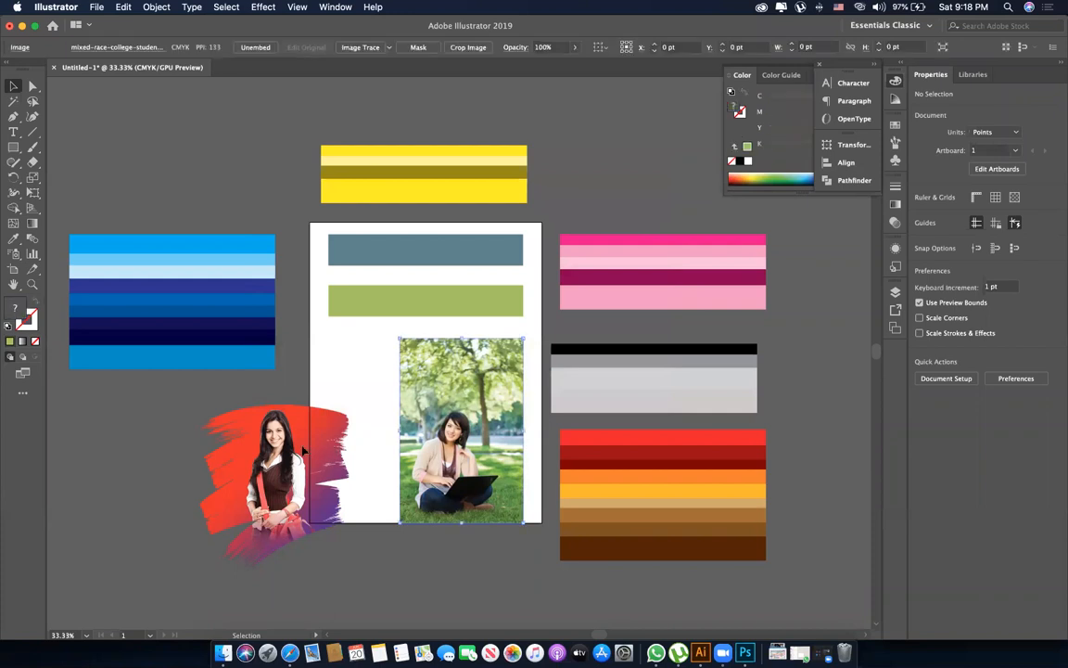
Select both photos, shrink them together and move them off the artboard, below the blue swatches.
left_click(303, 450, "shift")
left_click(630, 47)
left_click_drag(525, 340, 488, 381)
scroll(469, 381, "down", 1)
left_click_drag(423, 416, 295, 363)
left_click(461, 265)
key("z")
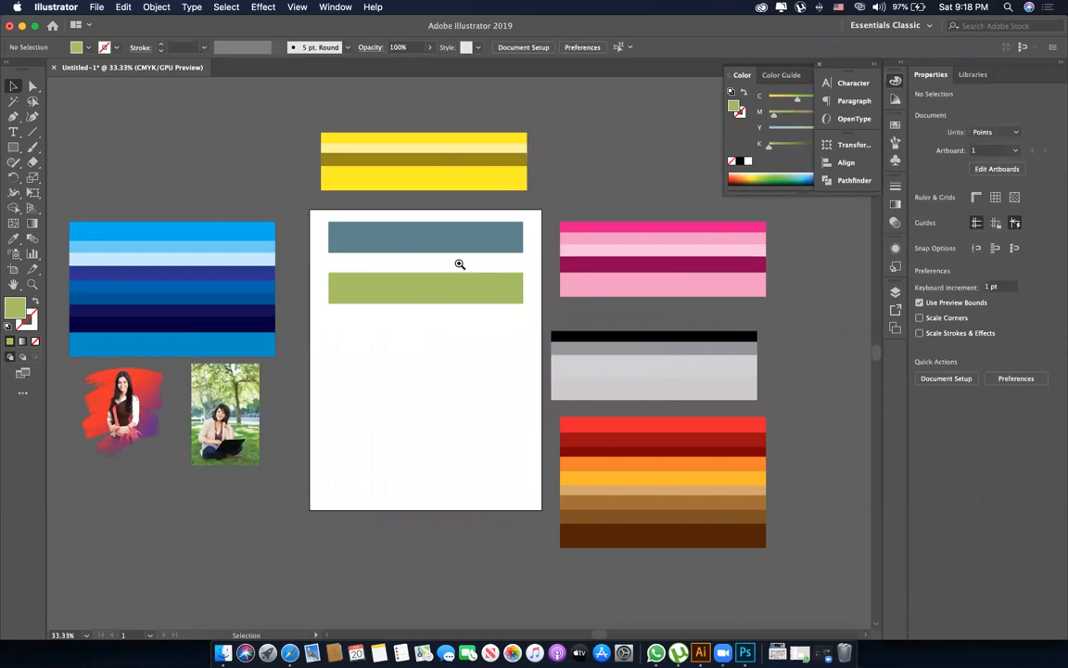
left_click_drag(459, 262, 539, 336)
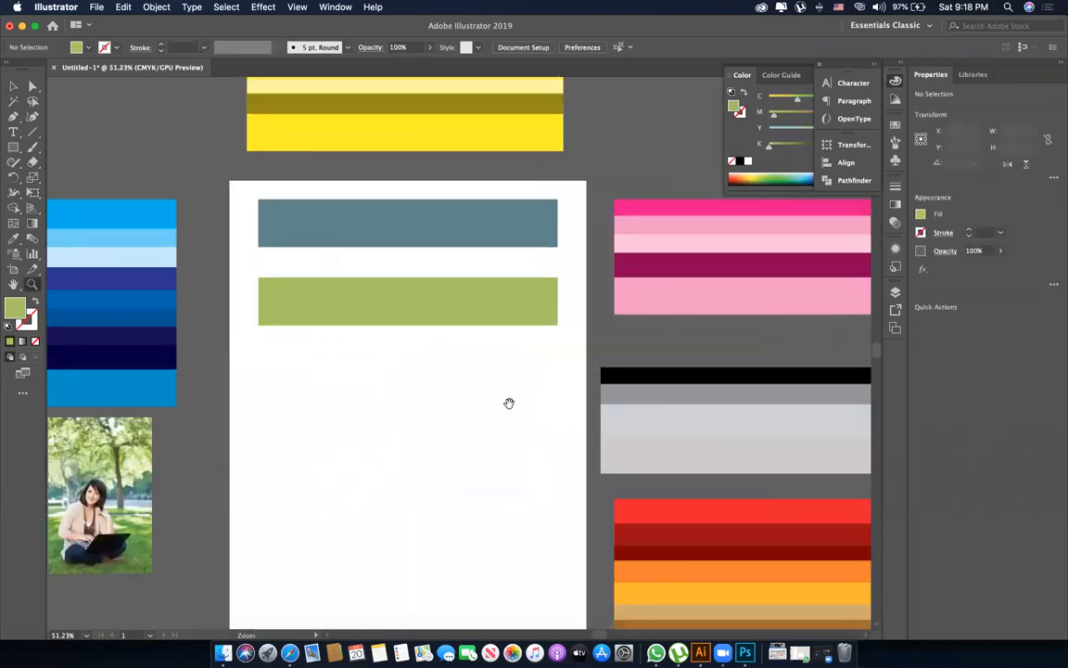
key("v")
scroll(489, 377, "down", 2)
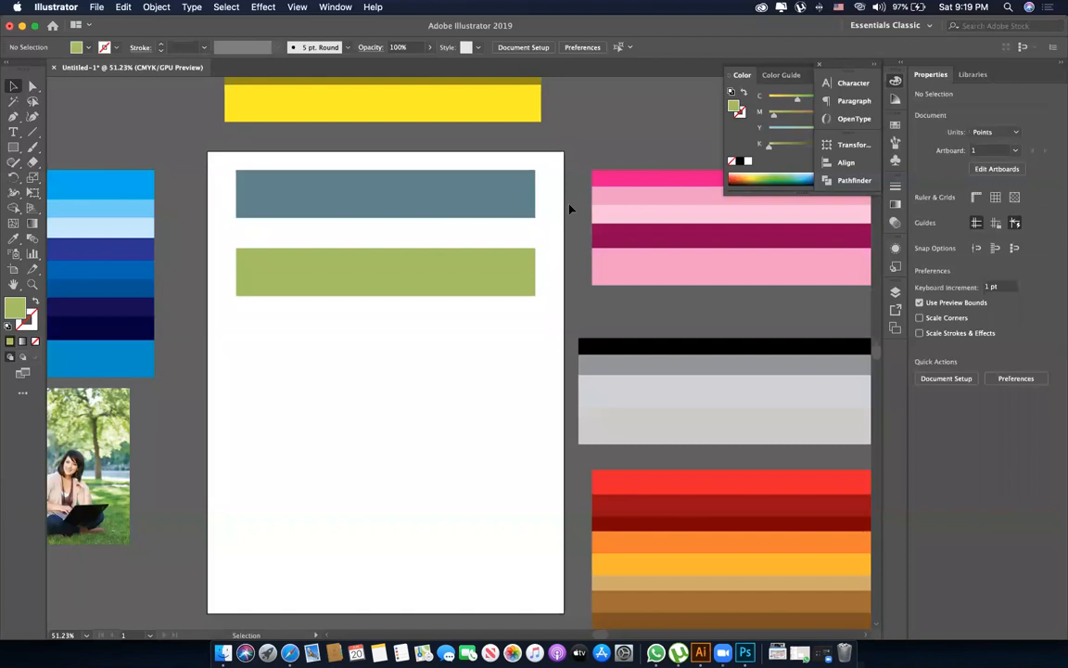
Switch to Photoshop and close the open ka-Recovered.psd document.
left_click(750, 649)
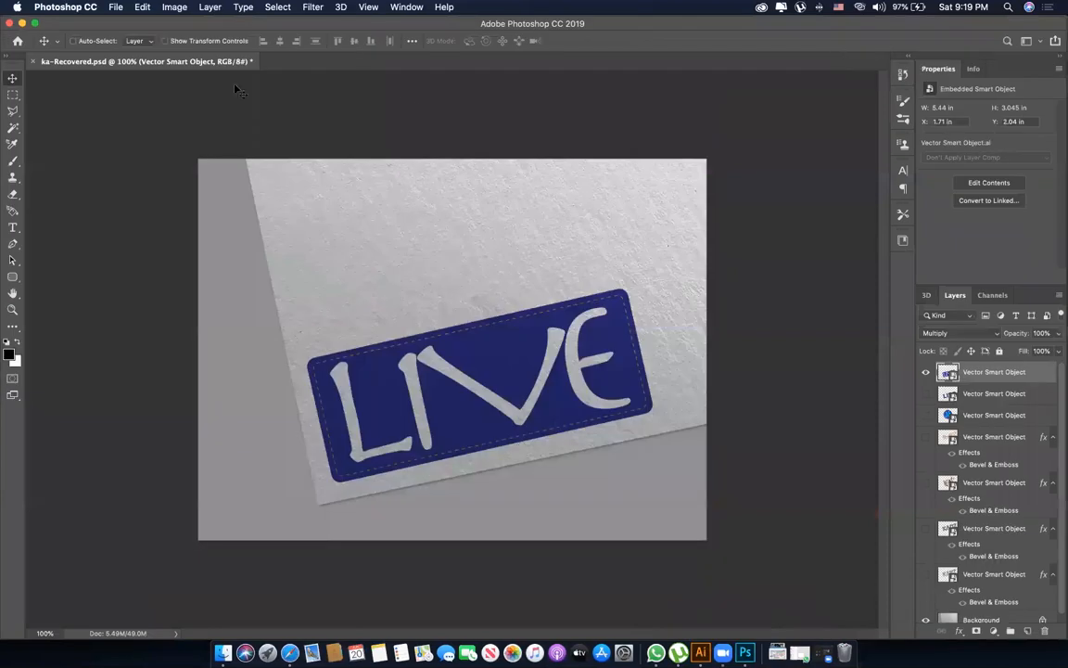
key("super")
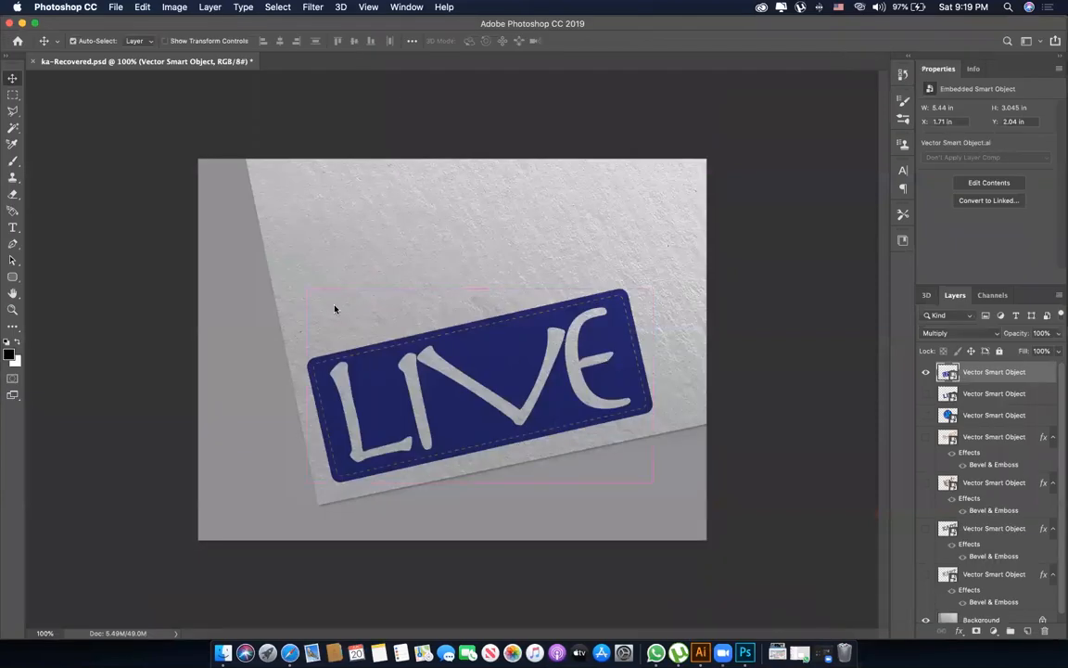
key("super+w")
left_click(492, 224)
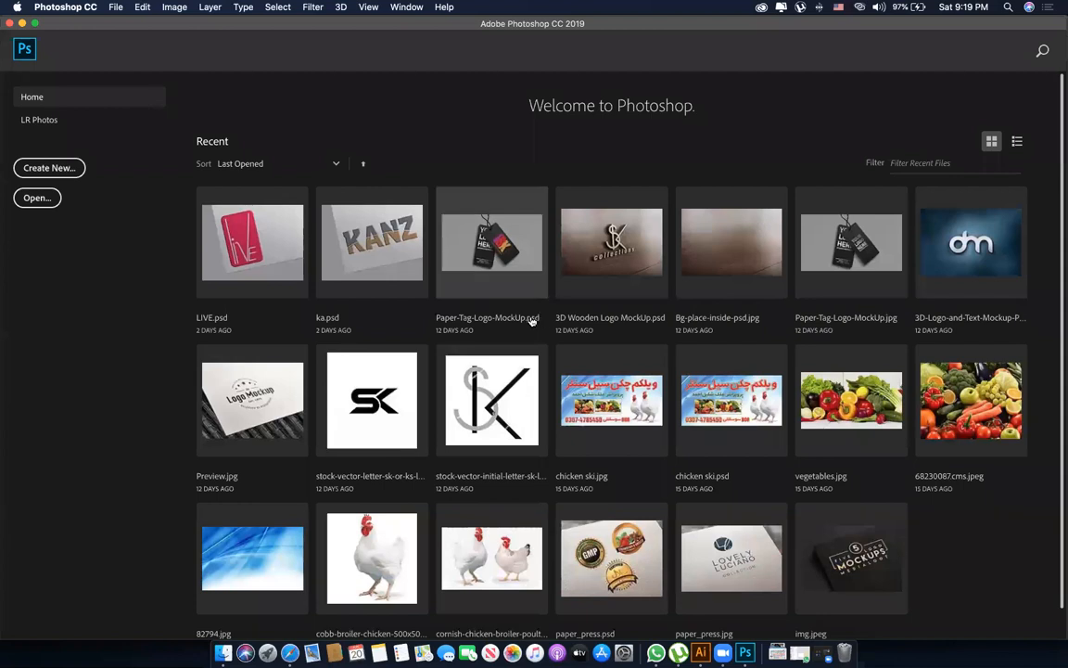
scroll(533, 315, "down", 1)
Create a new document from the A4 print preset, 210 x 297 mm at 300 pixels/inch in RGB Color.
key("super+n")
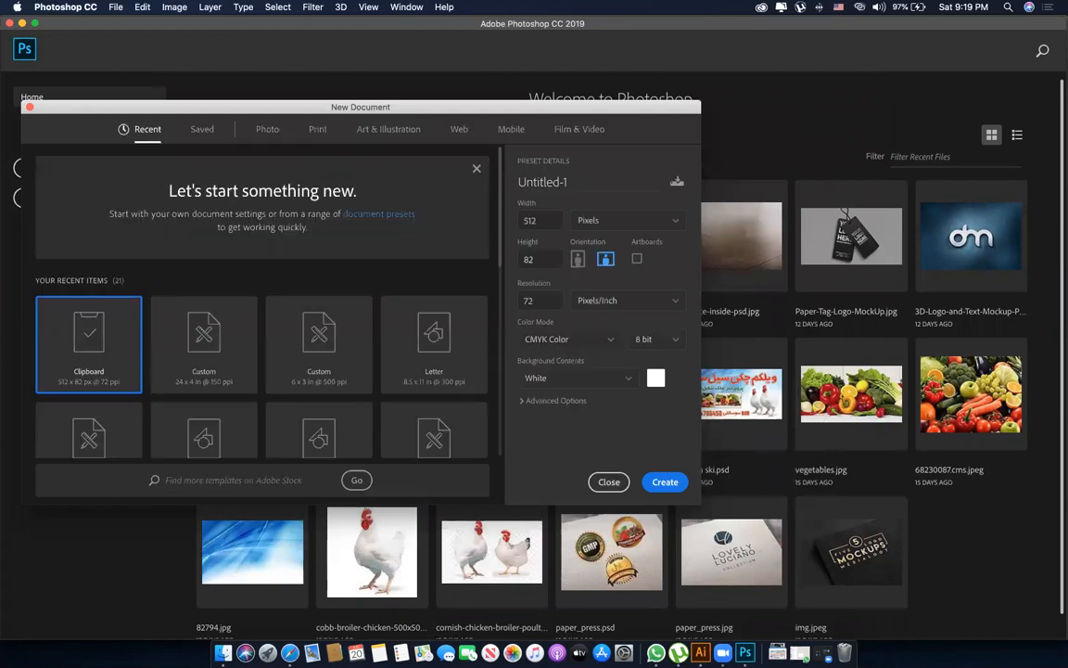
left_click(318, 131)
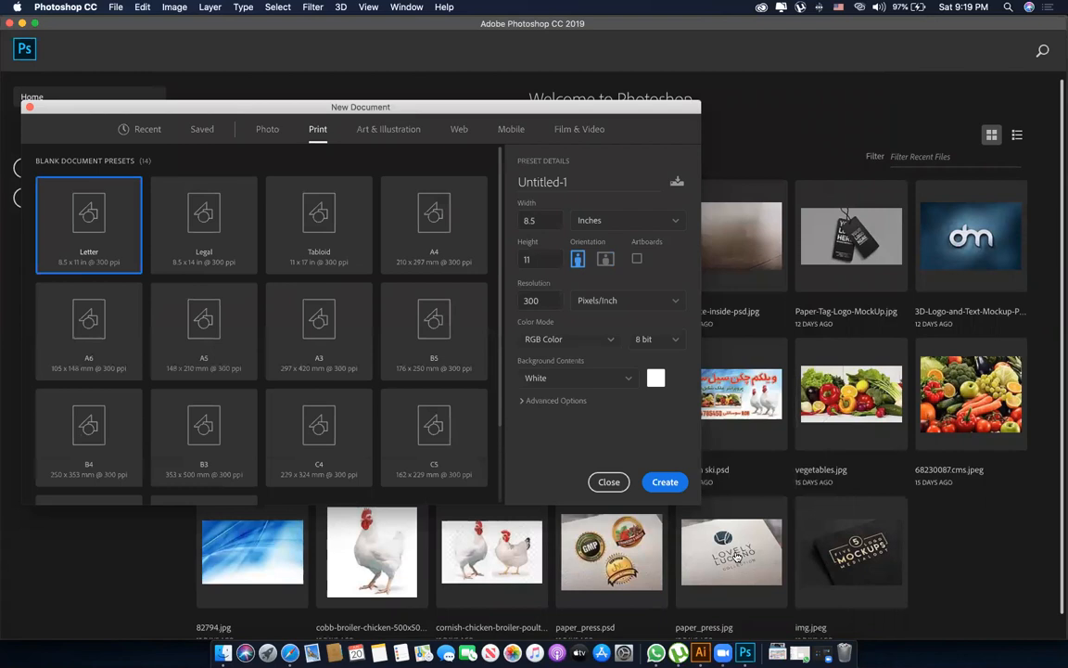
left_click(434, 223)
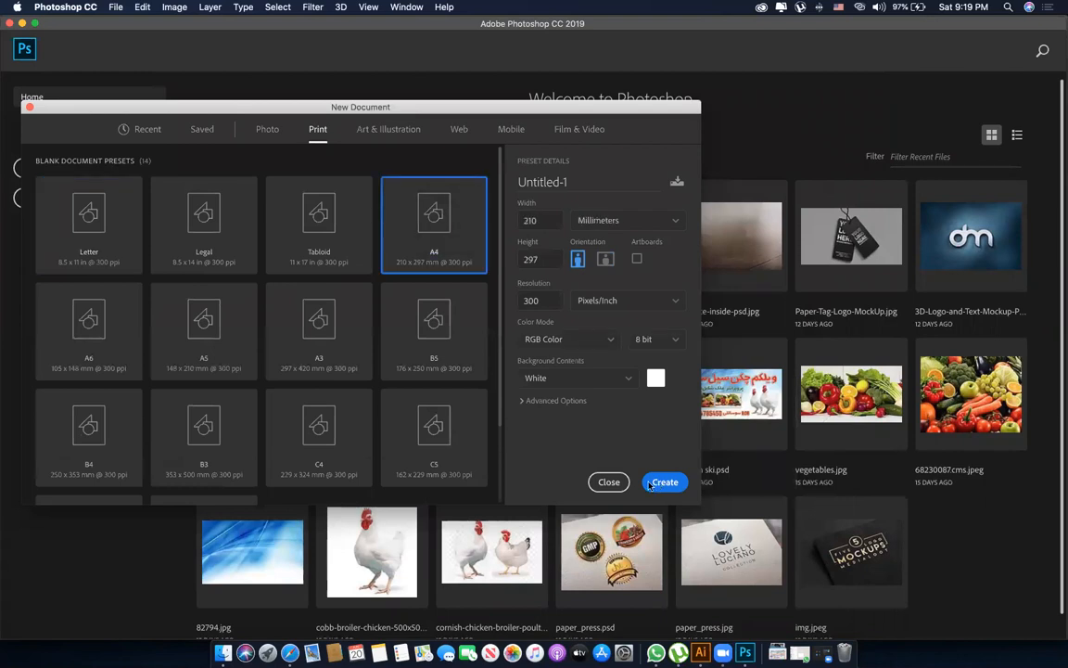
left_click(662, 482)
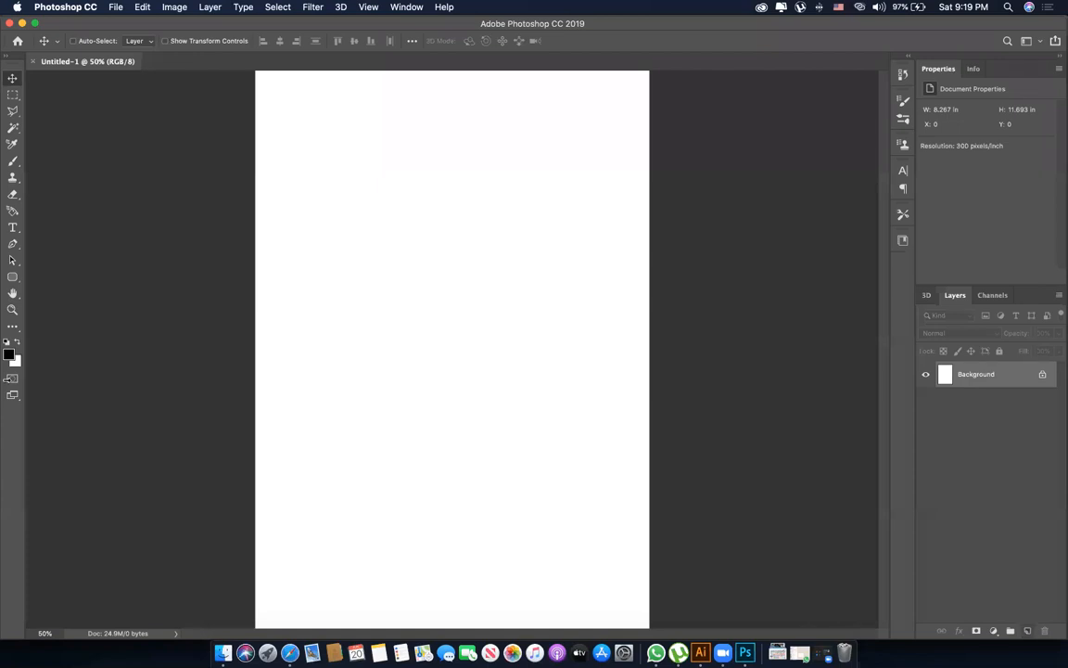
Add a new layer and fill it with a foreground color of C 0, M 0, Y 0, K 100.
key("super+shift+alt+n")
left_click(7, 357)
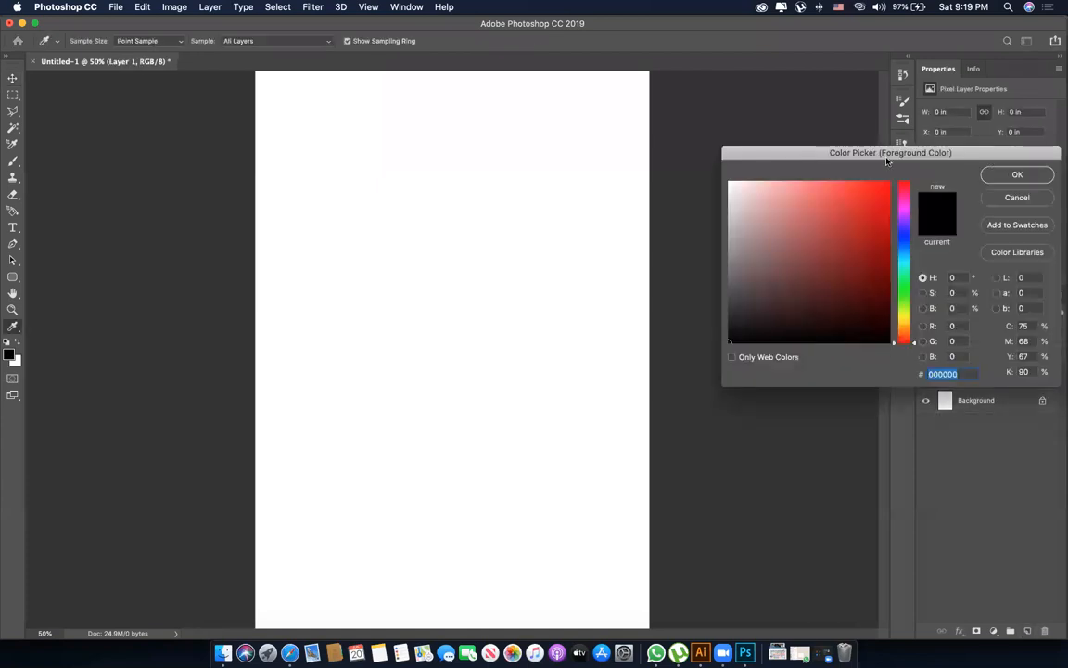
left_click_drag(886, 161, 407, 161)
type("0")
key("Tab")
type("0")
key("Tab")
type("0")
key("Tab")
type("100")
key("Return")
key("v")
key("alt+BackSpace")
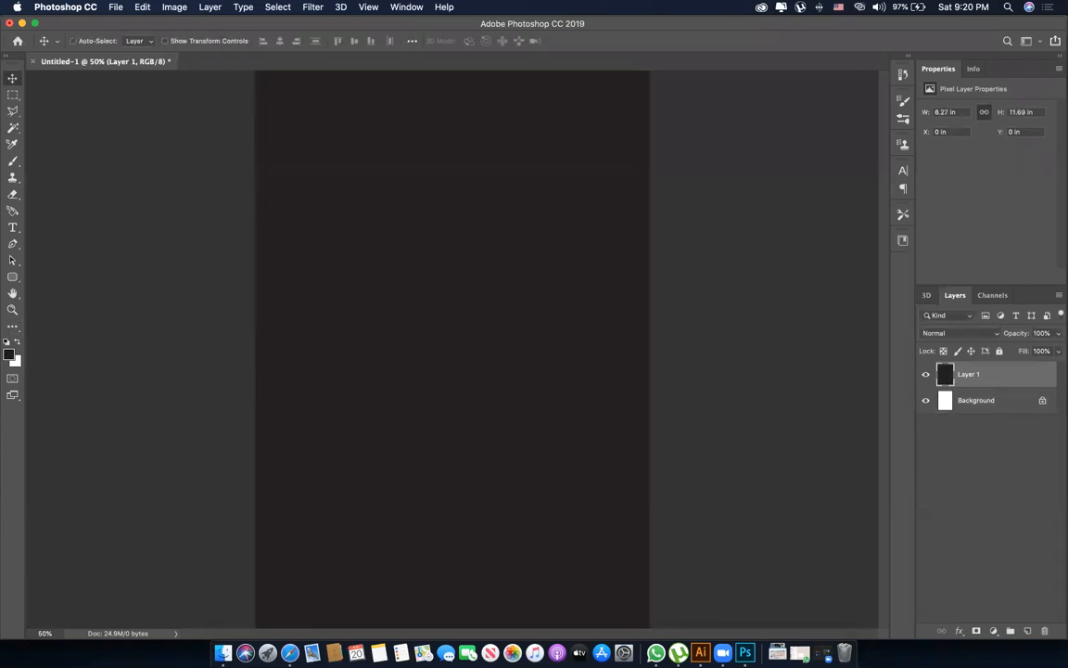
Change the workspace color surrounding the canvas to blue.
key("z")
left_click(496, 343, "alt")
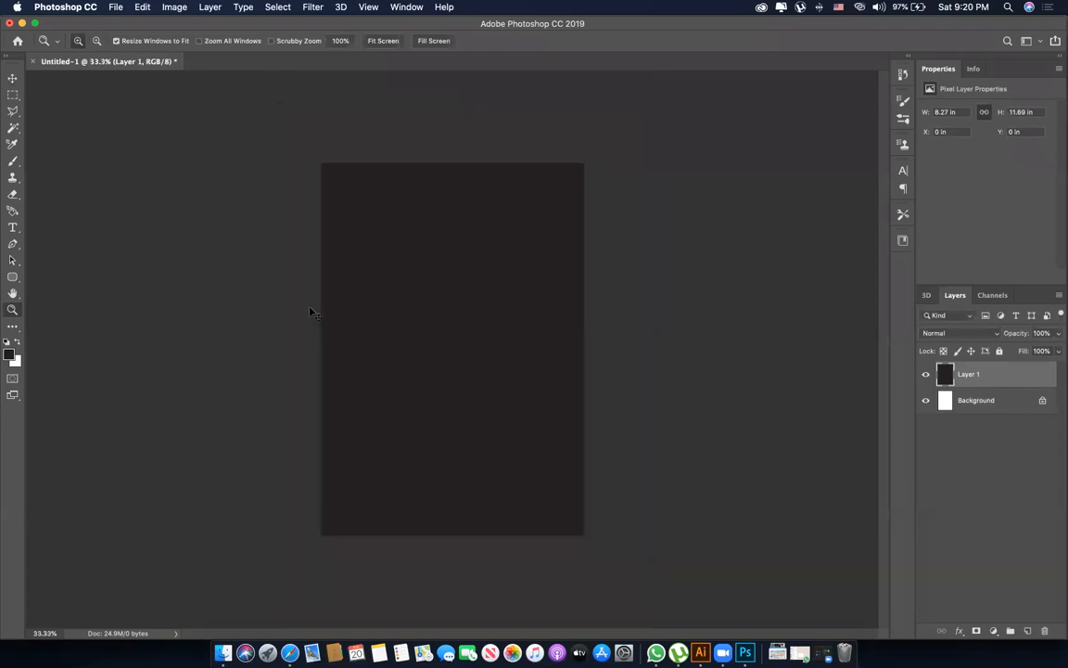
key("v")
right_click(663, 292)
left_click(689, 353)
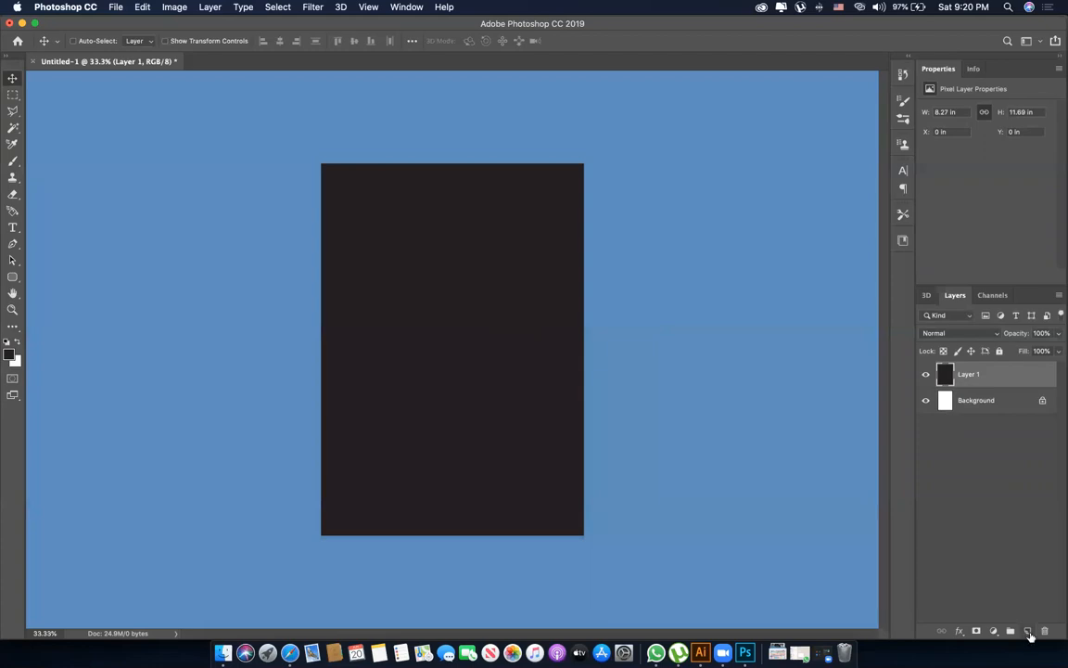
Add another layer above and fill it with a foreground color of C 100, M 100, Y 100, K 100.
left_click(1027, 631)
left_click(10, 352)
key("Tab")
key("Tab")
key("Tab")
key("Tab")
type("1")
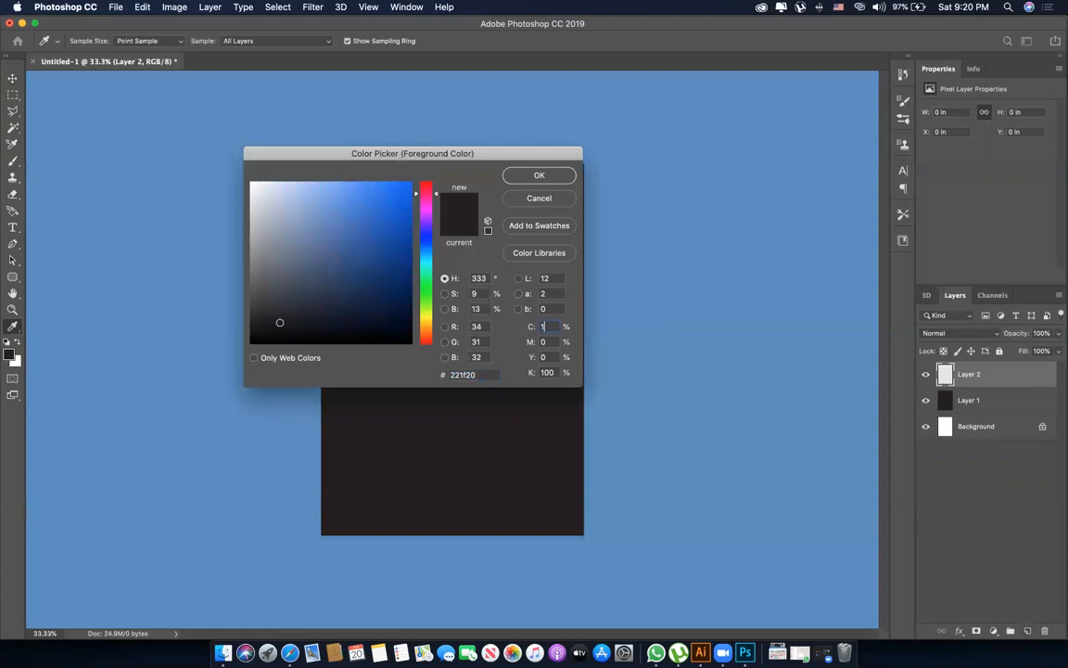
type("00")
key("Tab")
type("100")
key("Tab")
type("100")
key("Return")
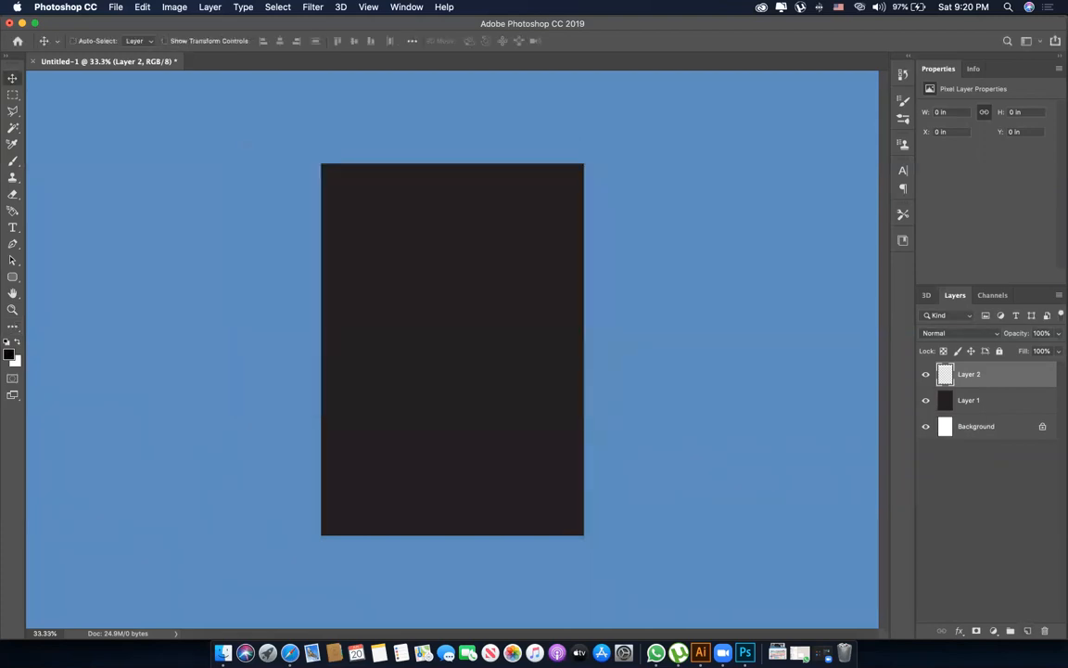
key("alt+BackSpace")
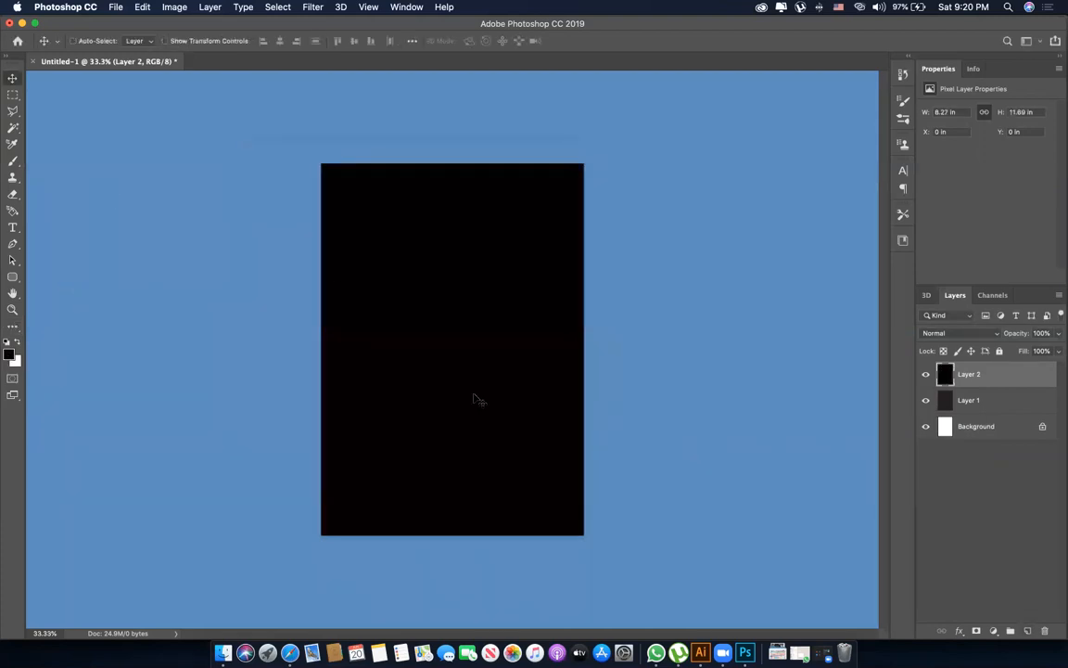
Slide the upper black layer sideways to X about 3.95 in, exposing the lower layer for comparison, and swap the foreground and background colors.
left_click_drag(443, 394, 495, 369)
key("x")
key("z")
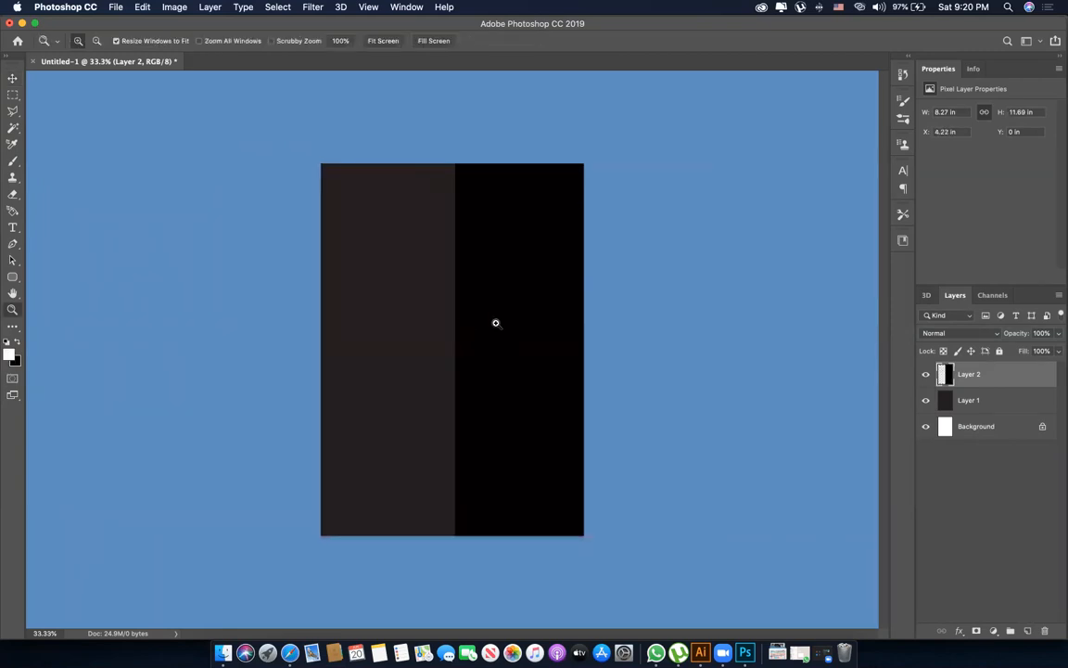
left_click(496, 325)
key("v")
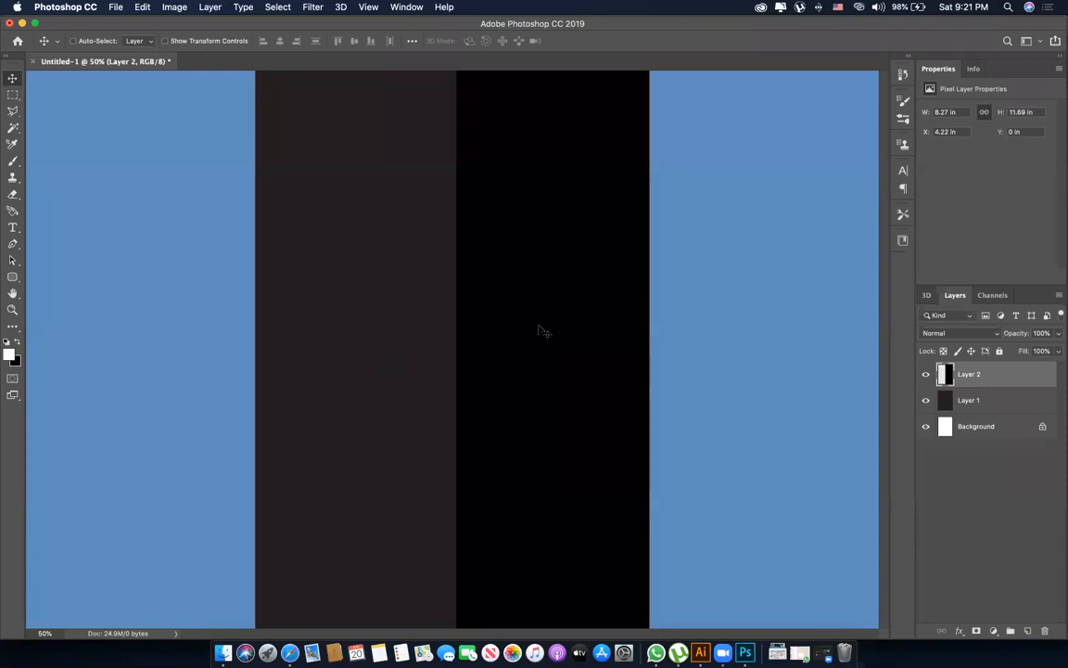
left_click_drag(543, 334, 366, 332)
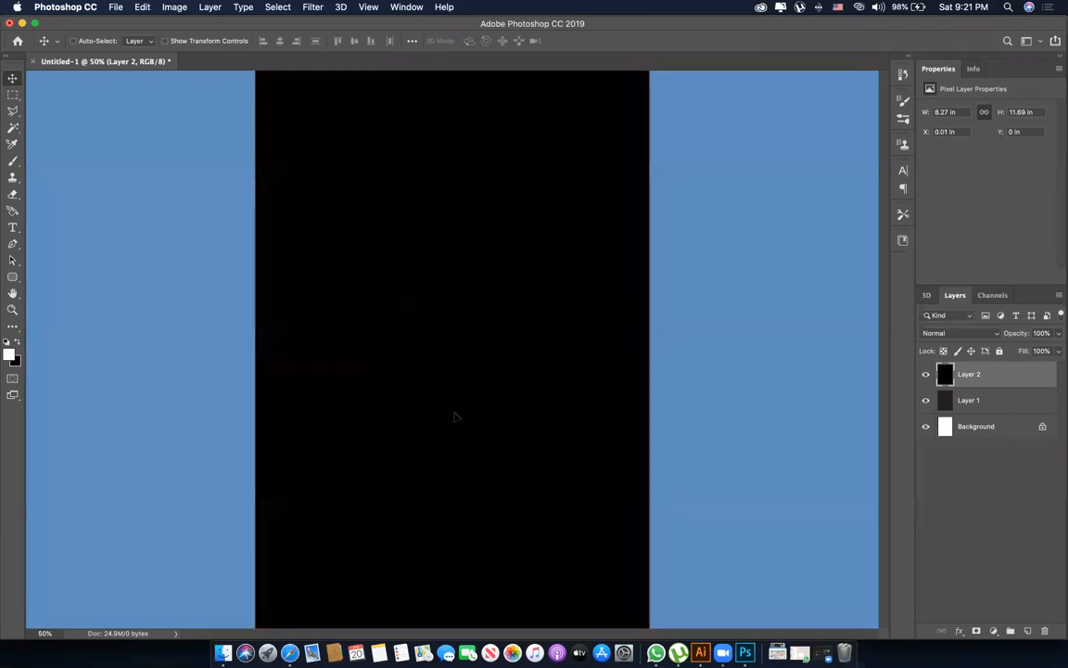
left_click_drag(515, 414, 522, 417)
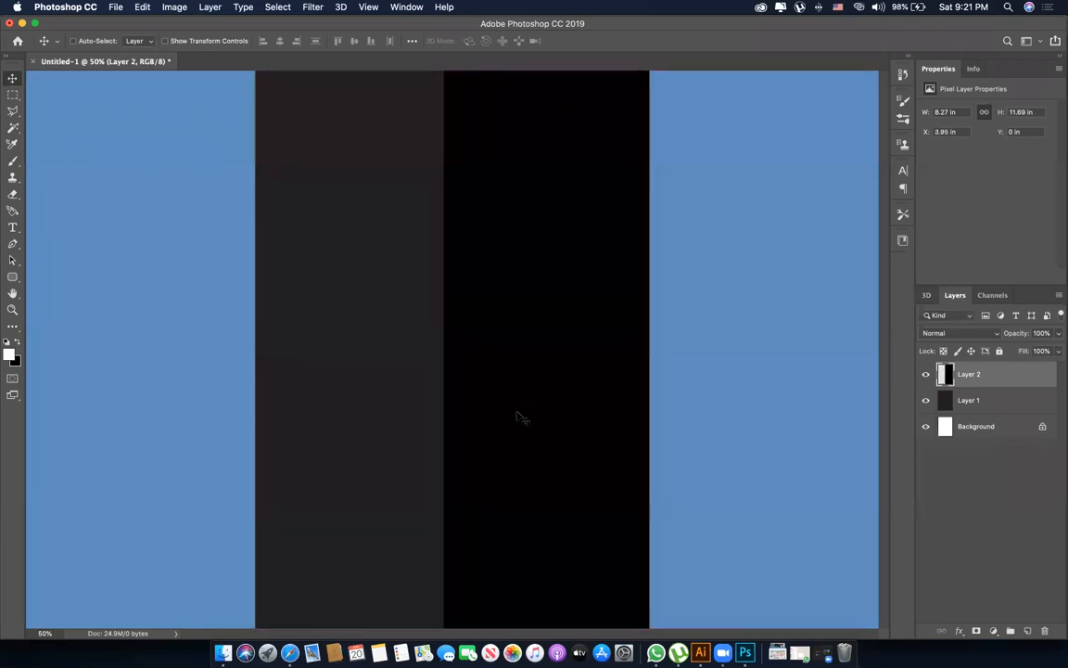
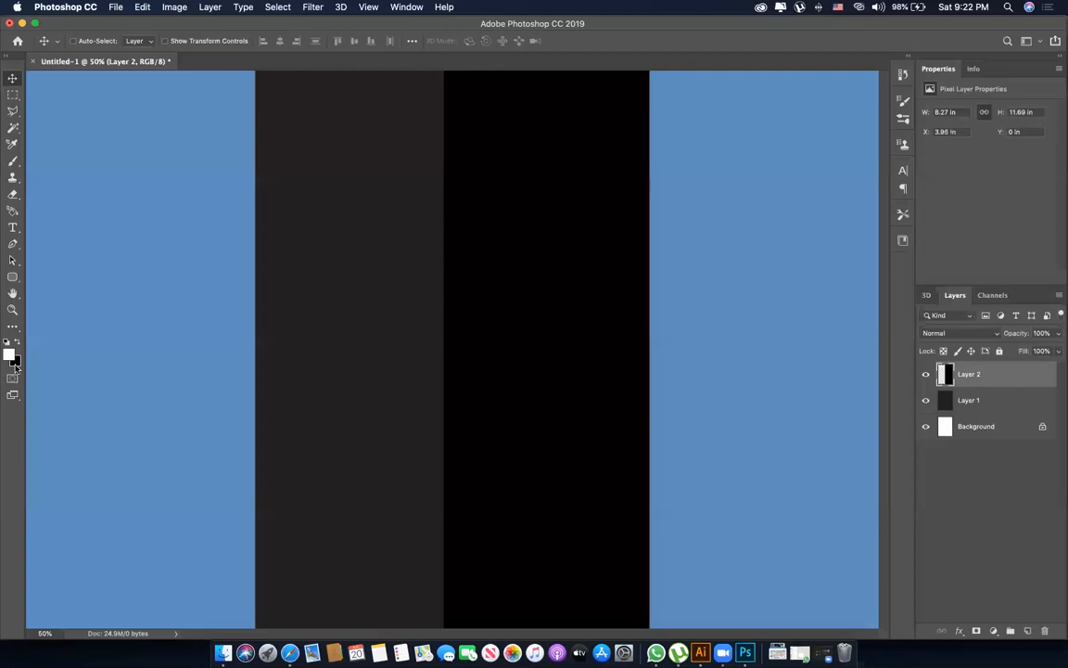
Switch to Illustrator, duplicate the green bar below the original and fill the copy with black.
key("ctrl+Up")
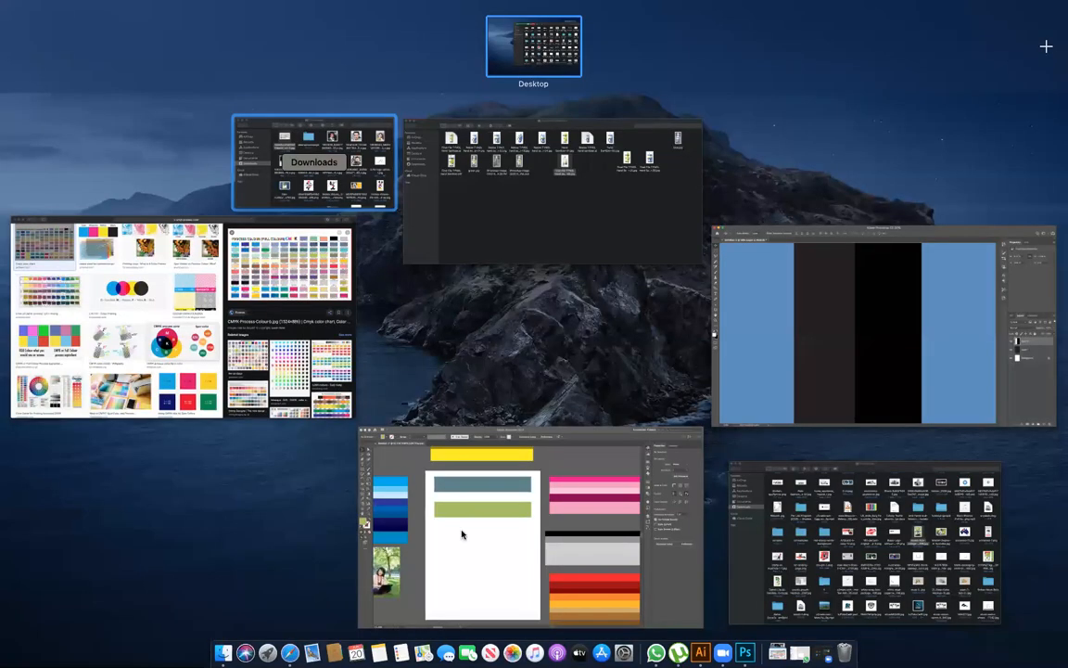
left_click(461, 534)
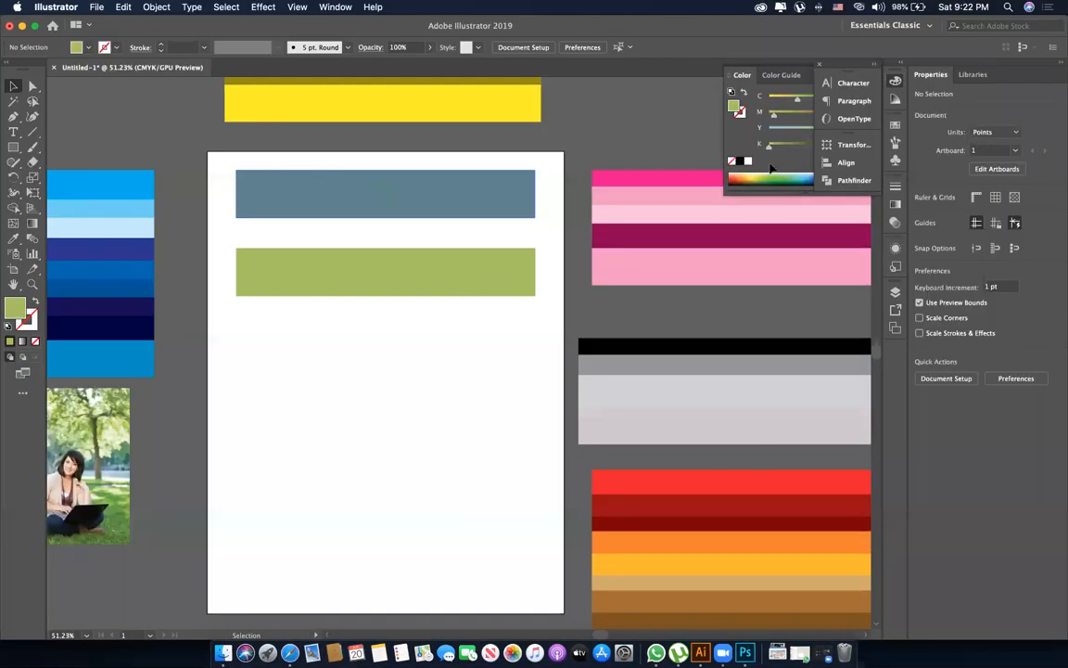
key("super+z")
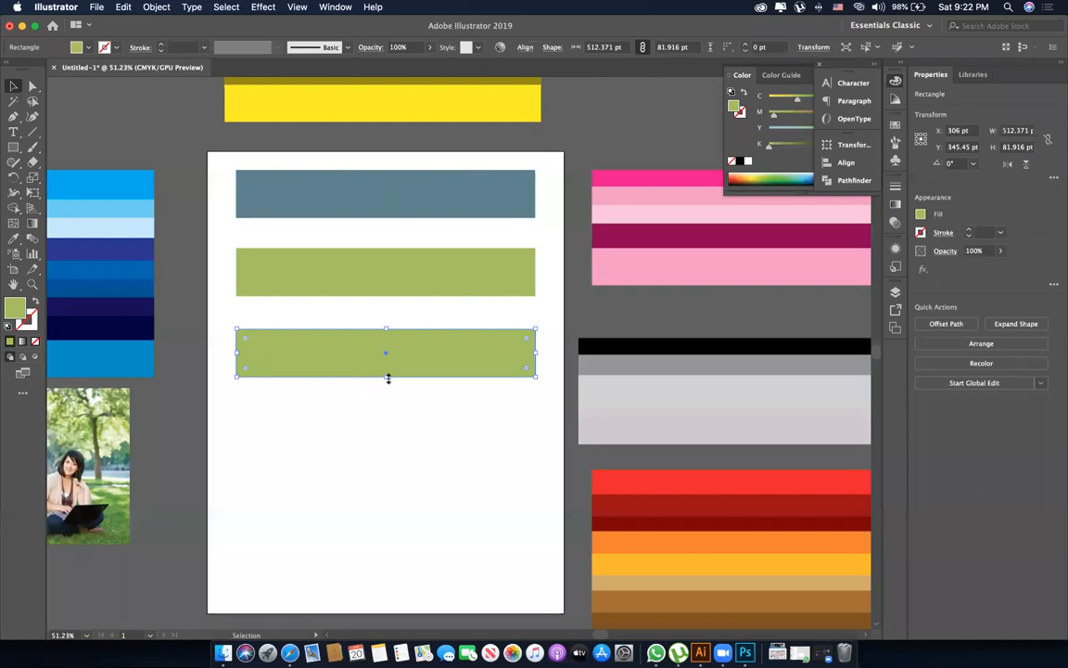
left_click(794, 162)
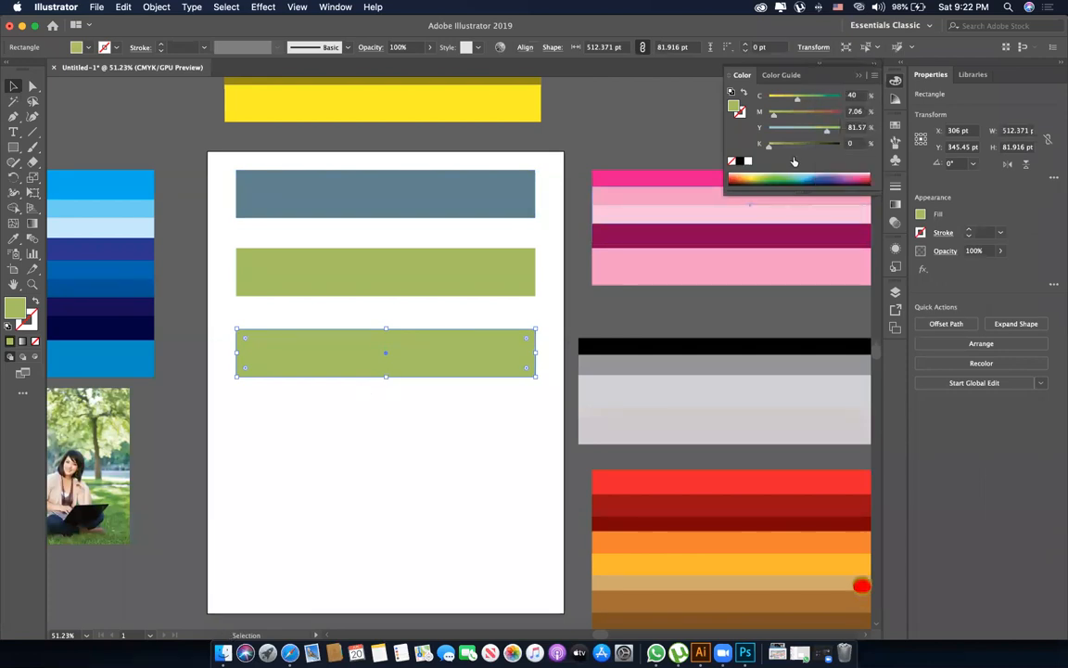
left_click(740, 160)
Duplicate the black bar slightly lower and set the copy's fill to C 100, M 100, Y 100.
left_click_drag(489, 352, 489, 377)
type("100")
key("Tab")
type("100")
key("Tab")
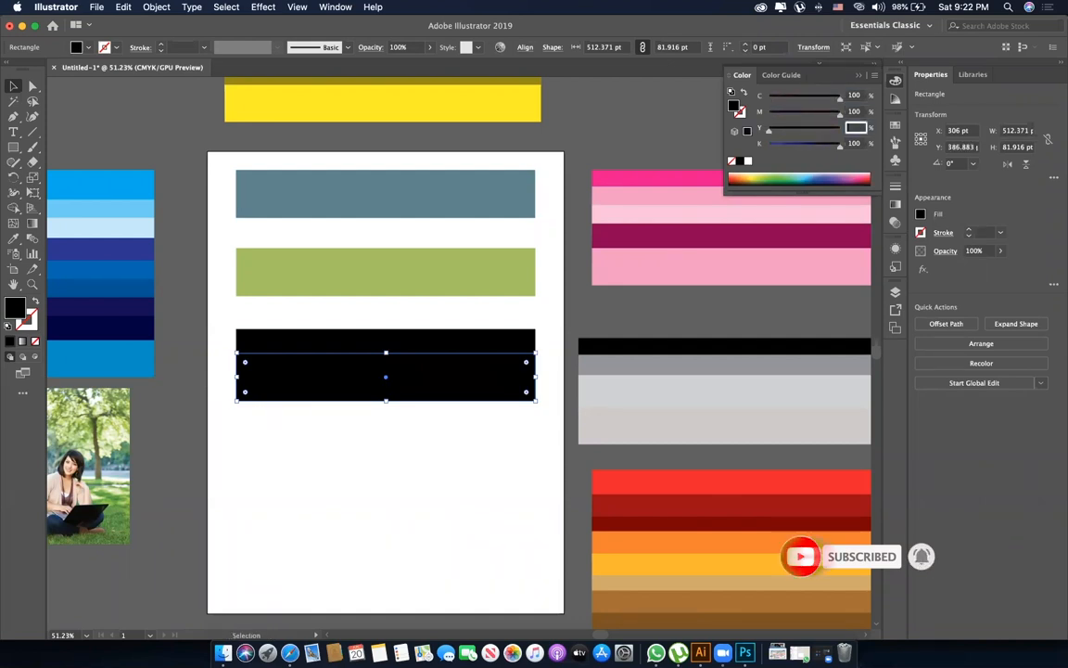
type("100")
key("Return")
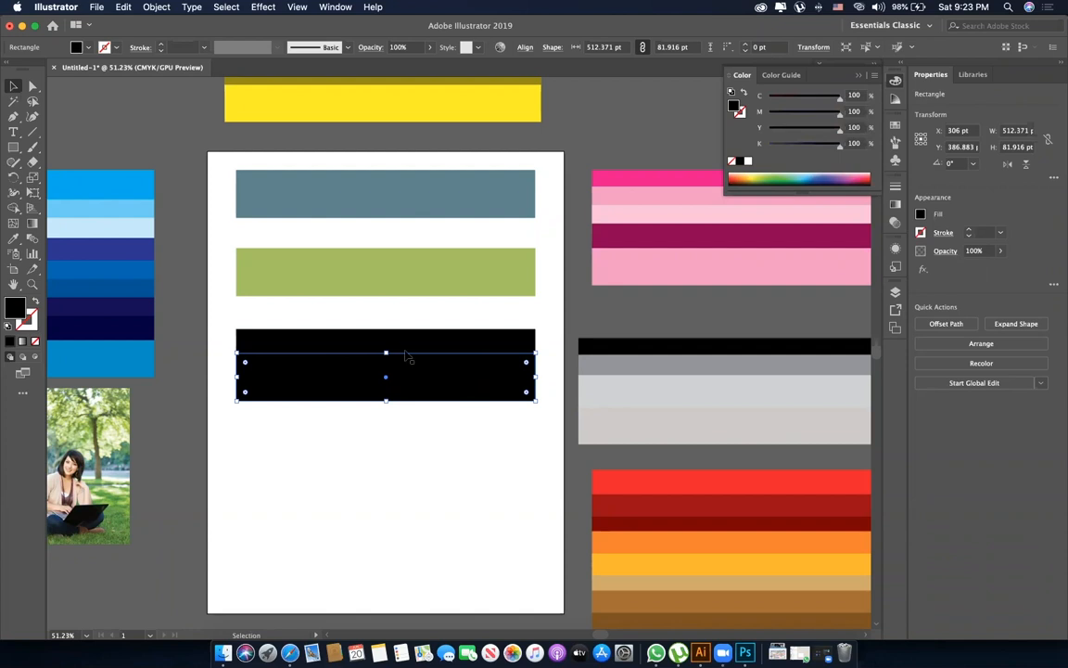
Position the lower black bar just beneath the other with a narrow white gap between them, and deselect it.
key("super+shift+a")
left_click_drag(384, 337, 582, 601)
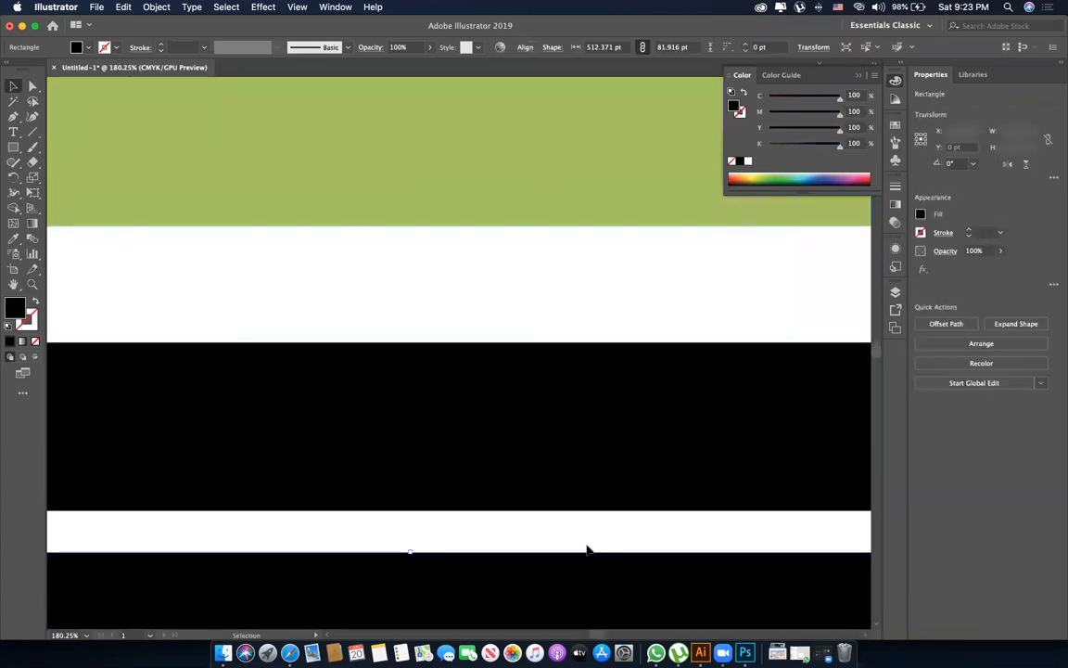
left_click_drag(586, 549, 585, 515)
scroll(513, 342, "down", 5)
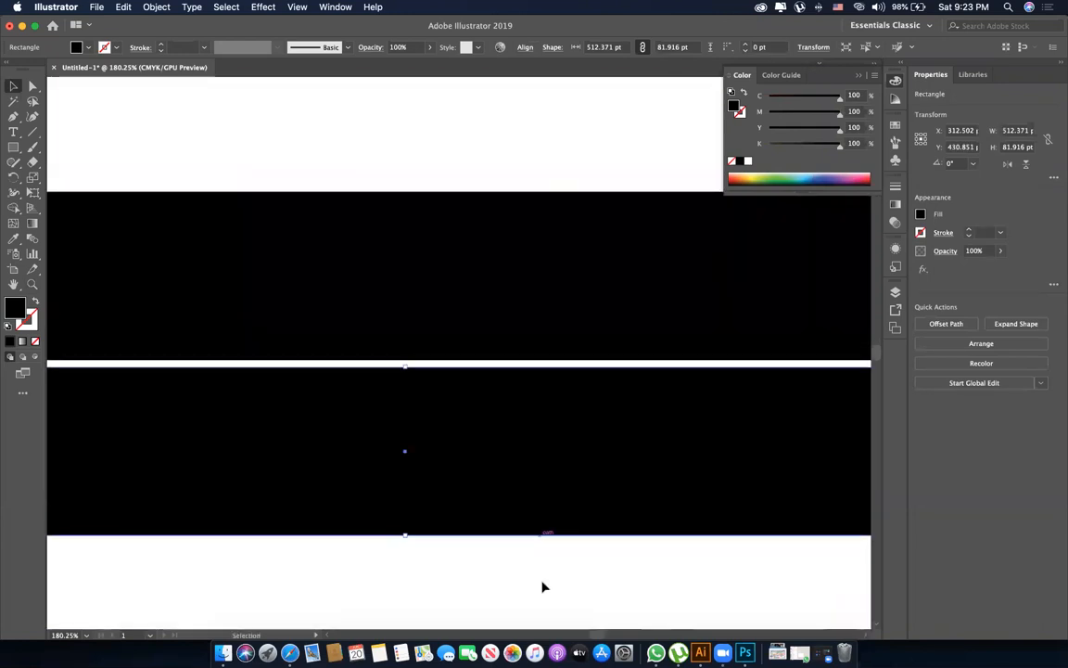
left_click(559, 593)
Compare the two black layers in Photoshop with Illustrator's two black bars, and display the CMYK values of the current fill.
left_click(749, 651)
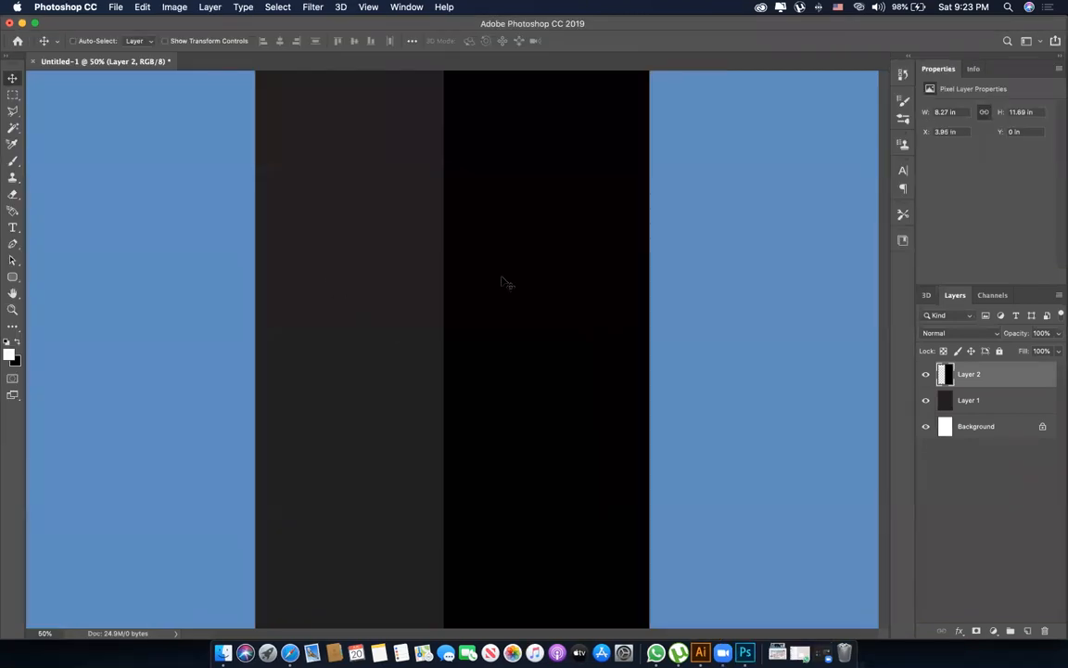
key("ctrl+Up")
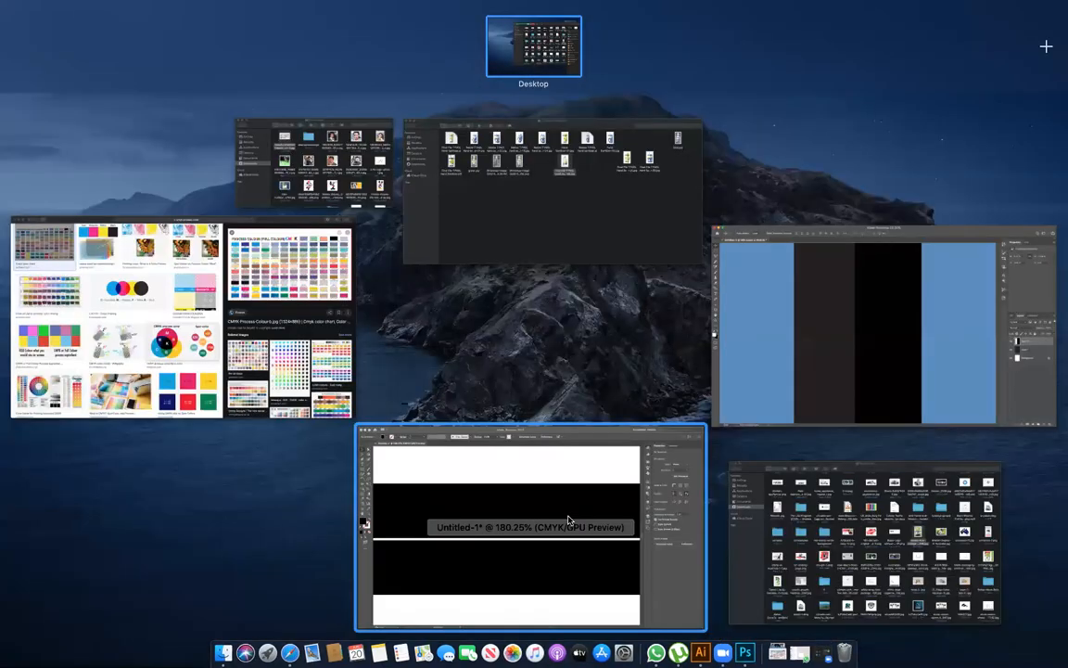
key("ctrl+Up")
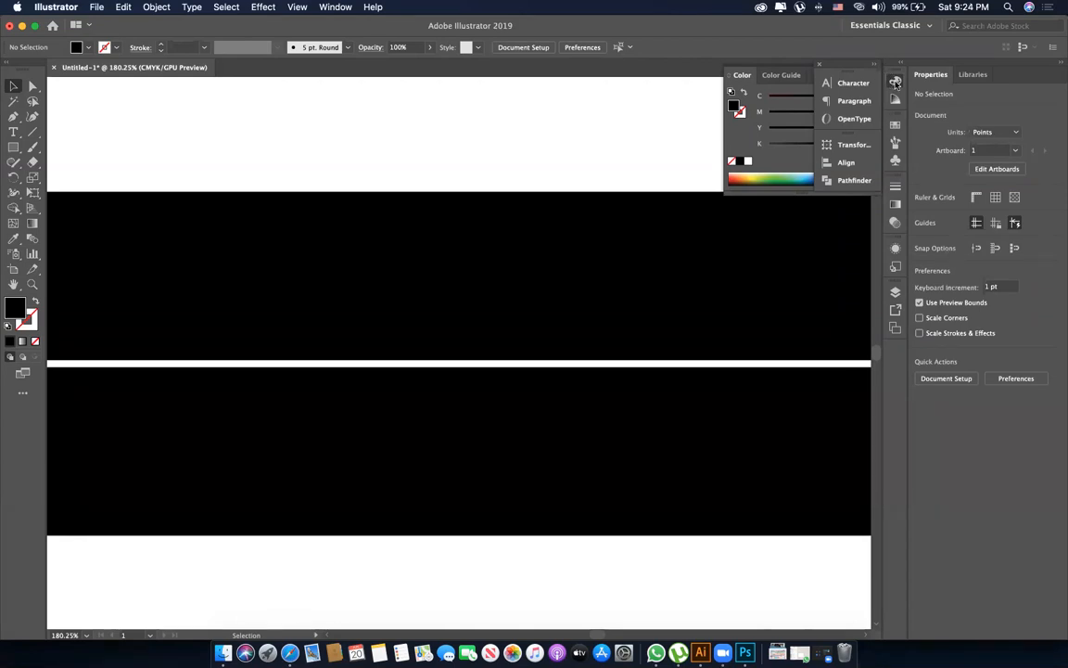
left_click(895, 81)
left_click(895, 82)
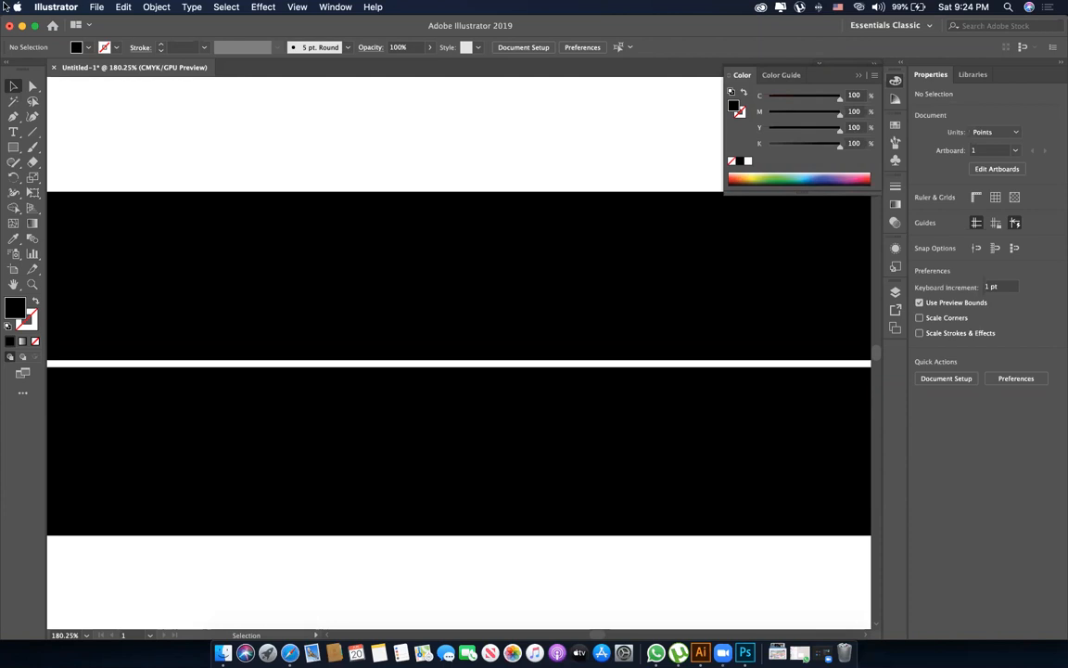
Switch to Photoshop and make Layer 1, the dark gray layer, active.
key("ctrl+Up")
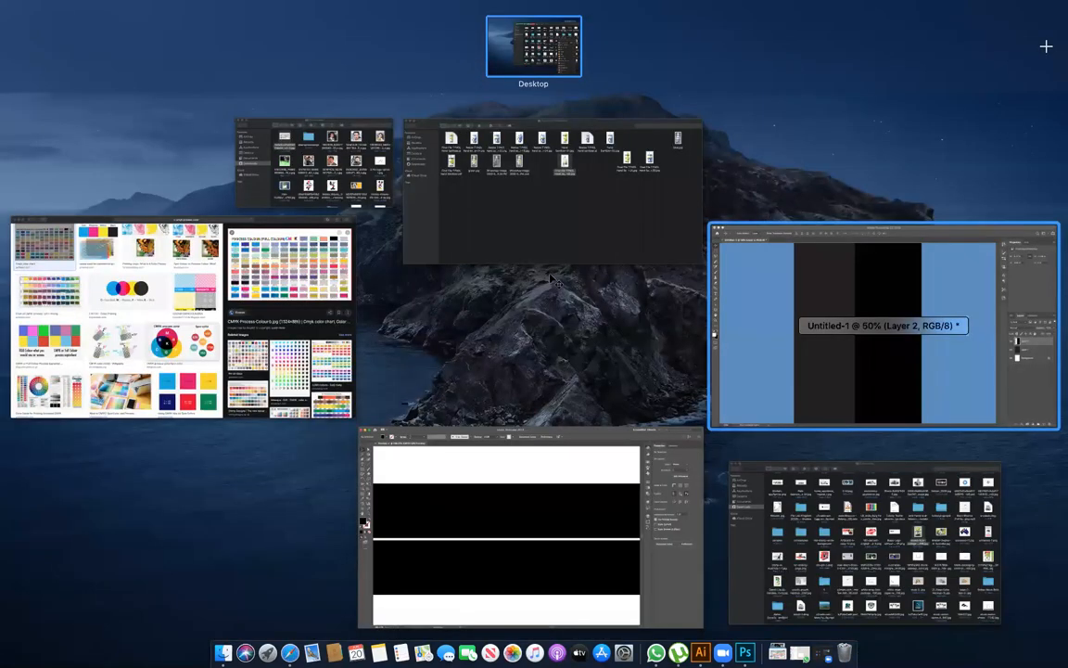
key("Return")
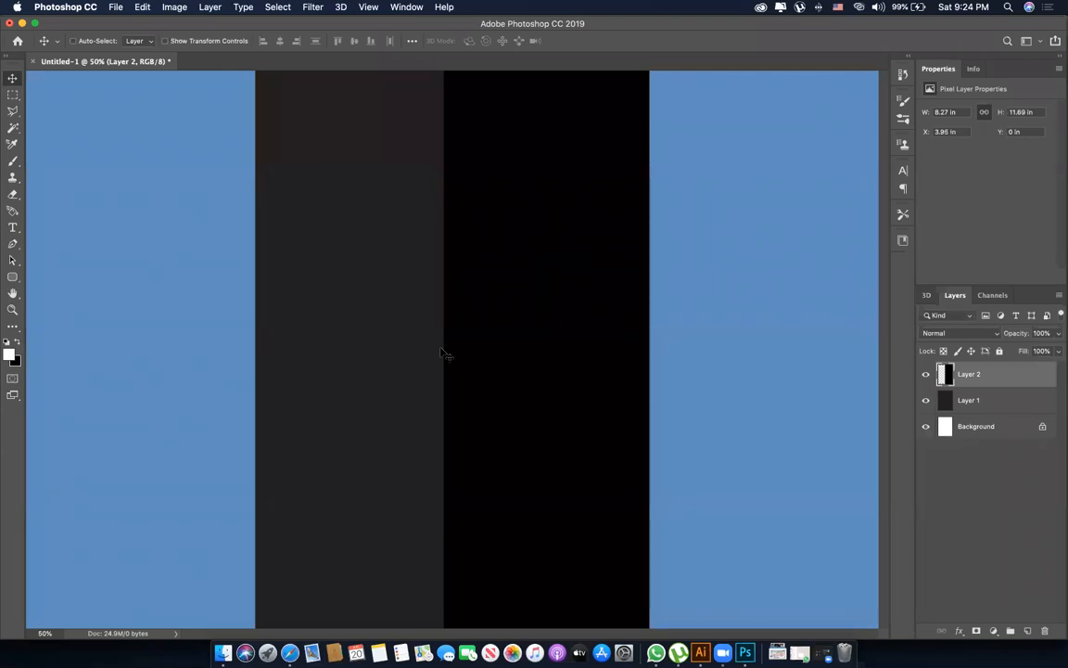
right_click(342, 281)
left_click(376, 296)
right_click(370, 267)
left_click(390, 274)
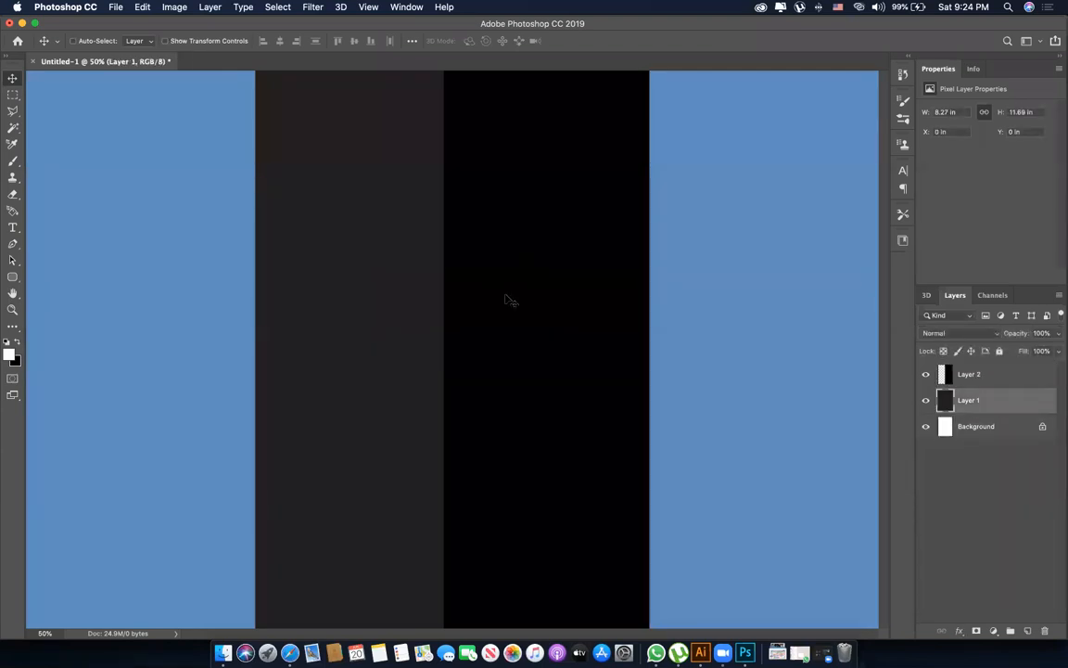
Try Black as the color of the area around the canvas, and settle on Medium Gray.
right_click(795, 274)
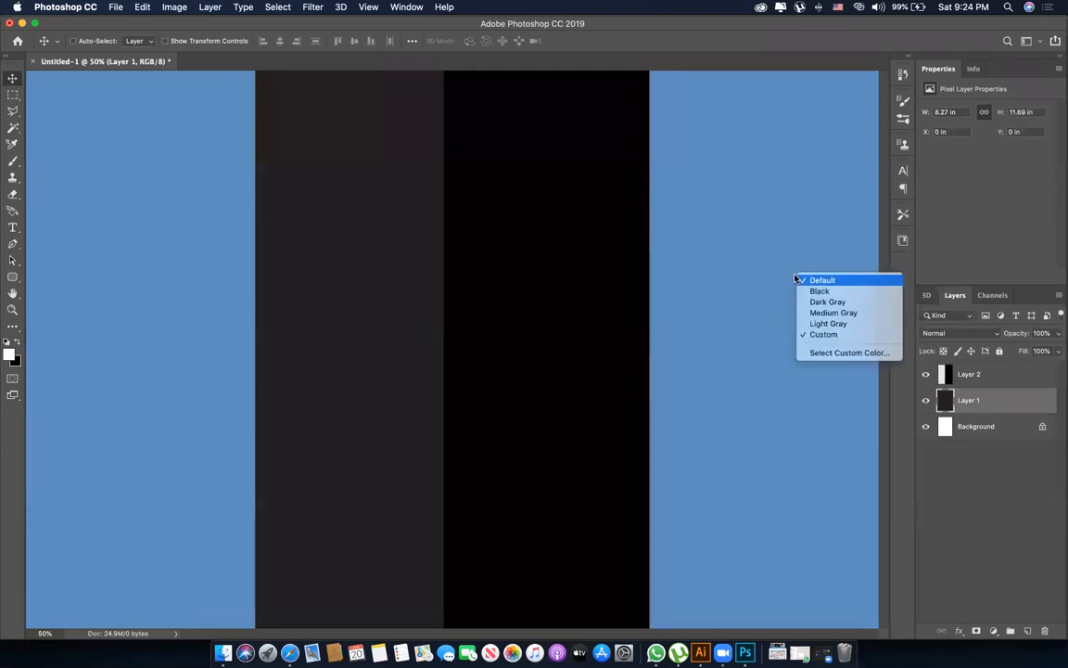
left_click(818, 289)
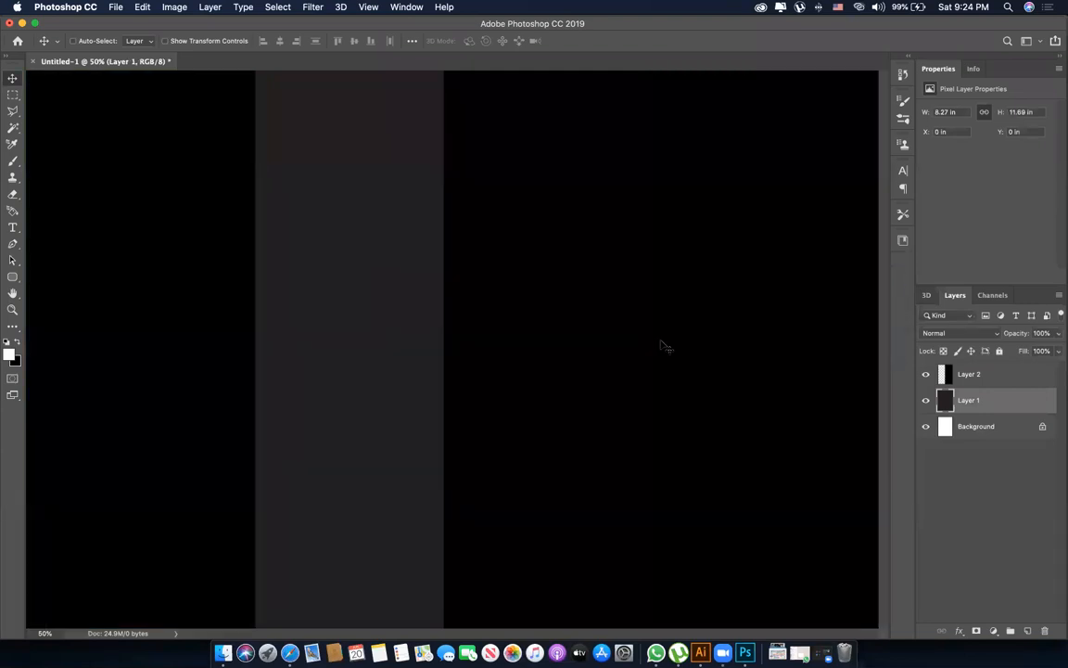
right_click(792, 164)
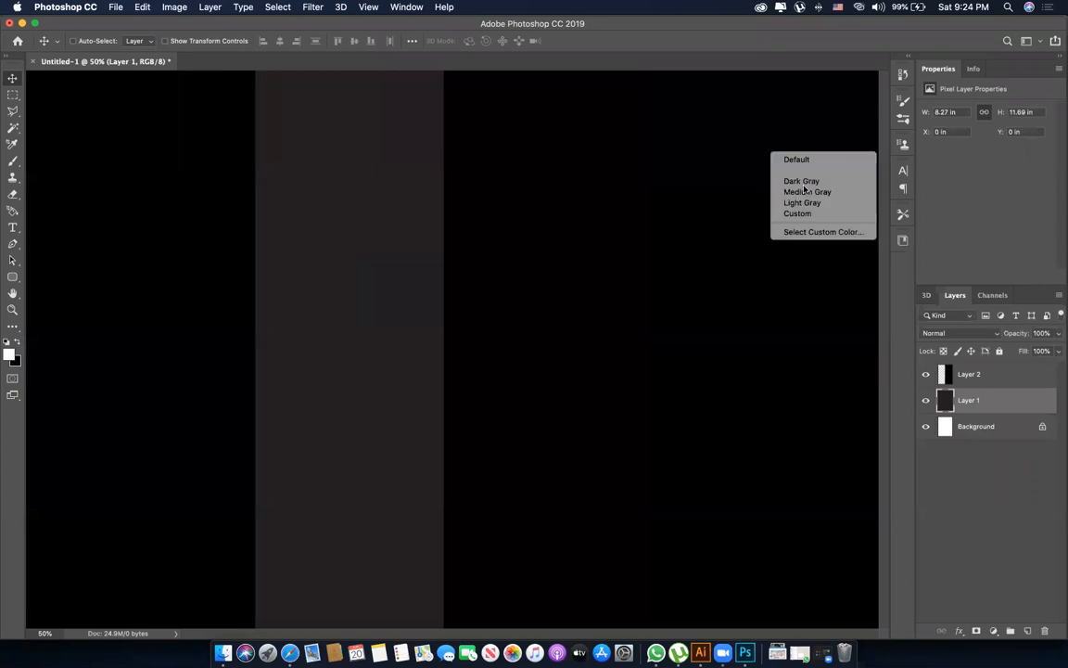
left_click(795, 192)
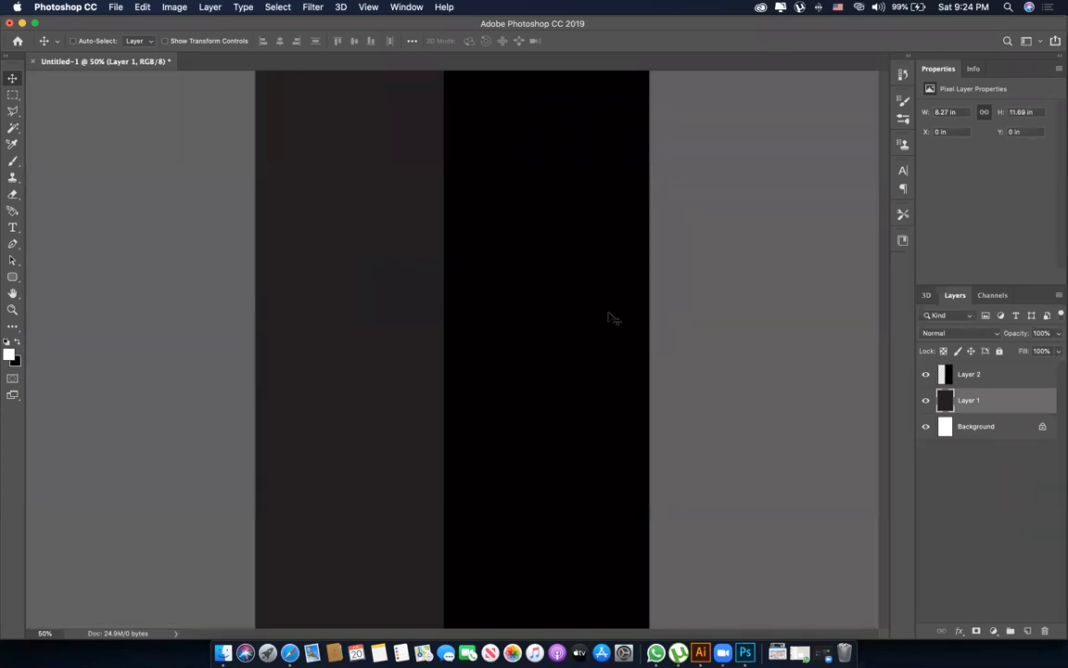
Try shifting the dark gray Layer 1 slightly downward, and undo the move.
key("z")
left_click(548, 362, "alt")
key("v")
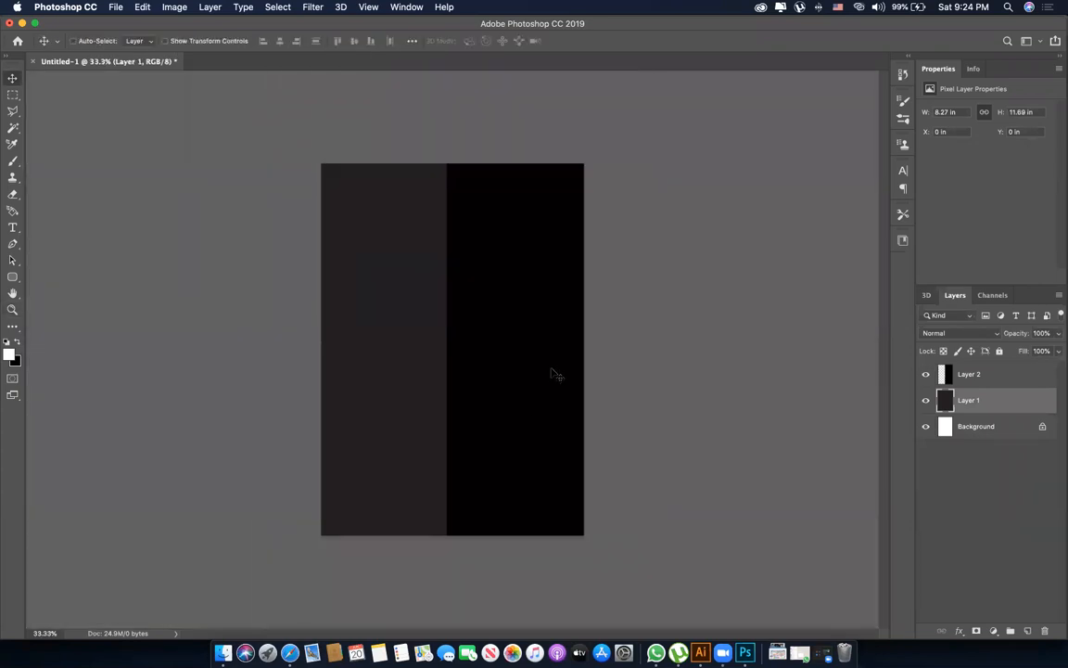
right_click(381, 261)
left_click(392, 269)
left_click_drag(374, 293, 376, 317)
key("super+z")
Bring up the Downloads folder window and reposition it fully on the screen.
key("ctrl+Up")
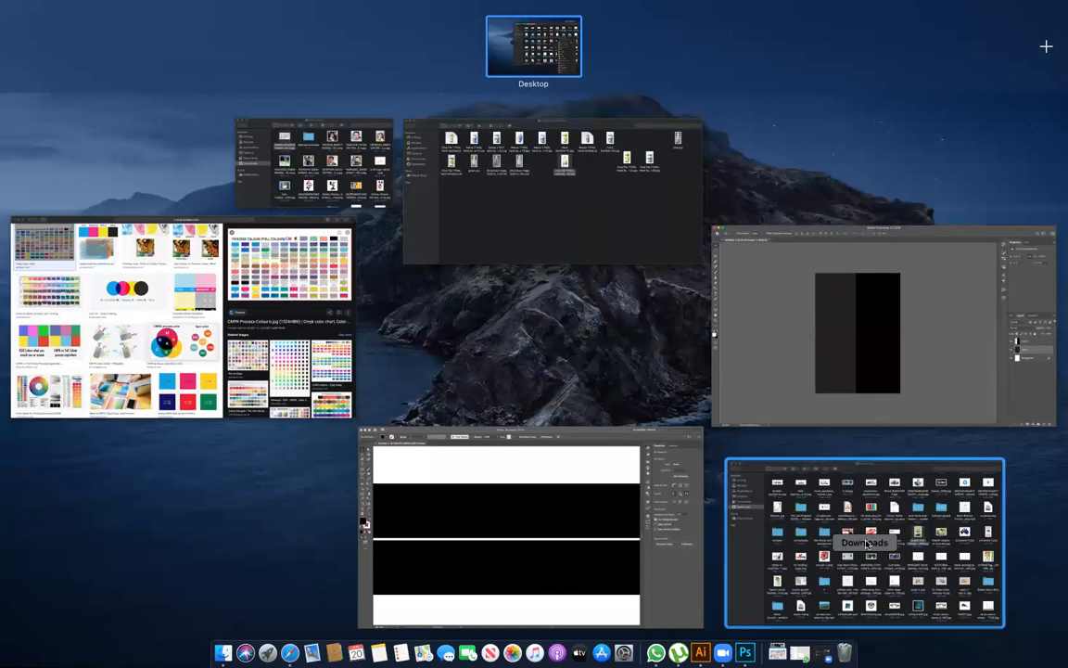
left_click(847, 539)
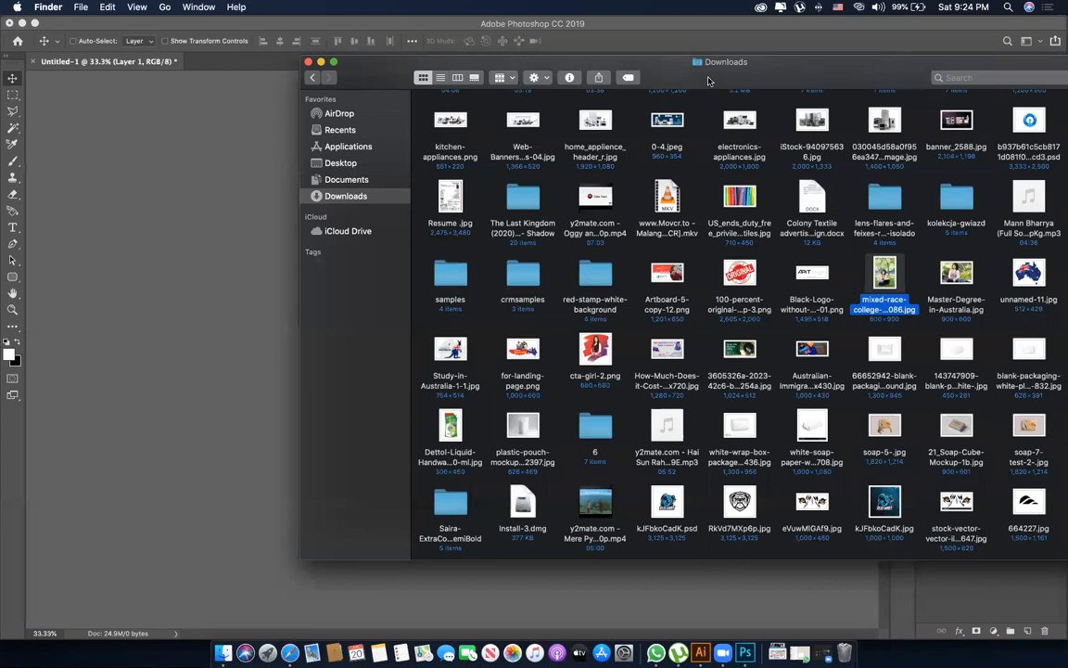
left_click_drag(568, 79, 485, 86)
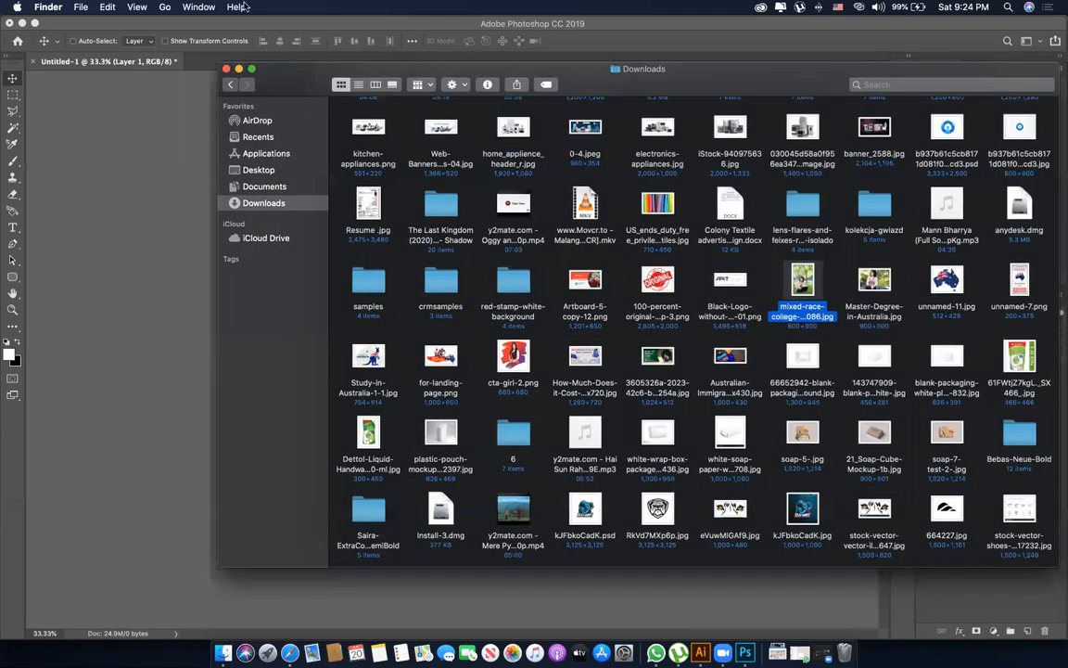
Return to Illustrator, select the lower black bar to review its CMYK values, and deselect it.
key("ctrl+Up")
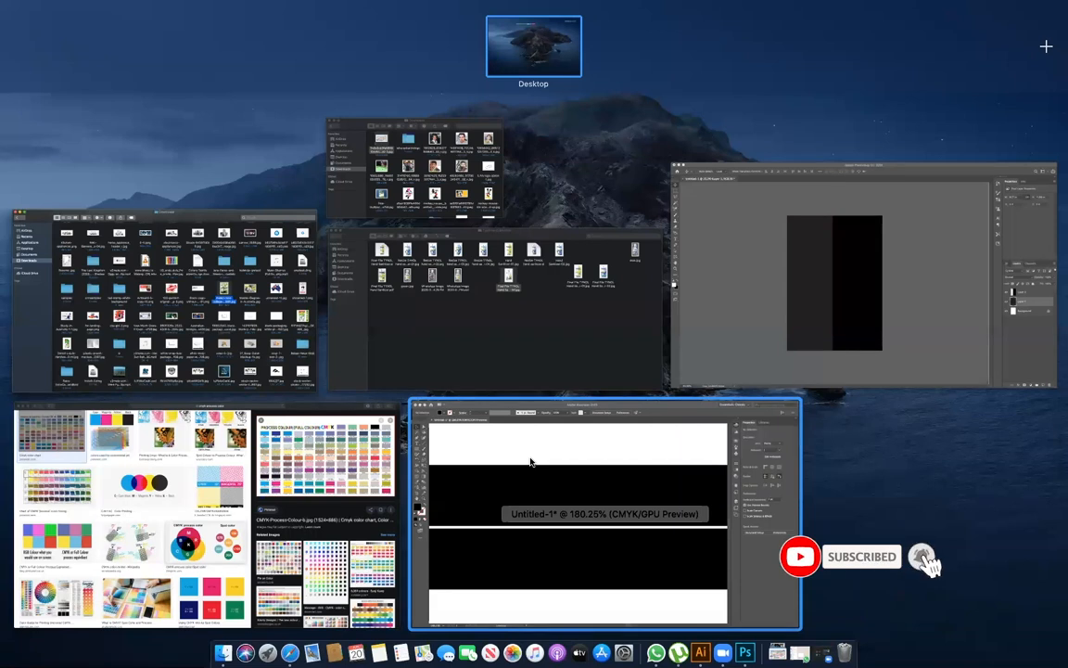
left_click(503, 404)
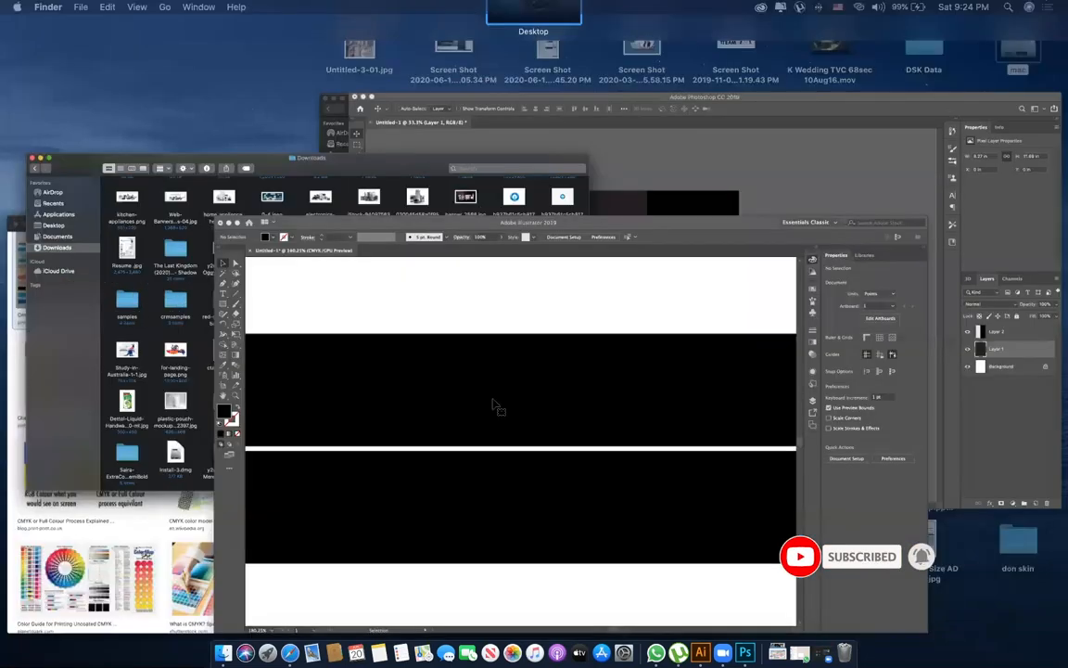
left_click(618, 386)
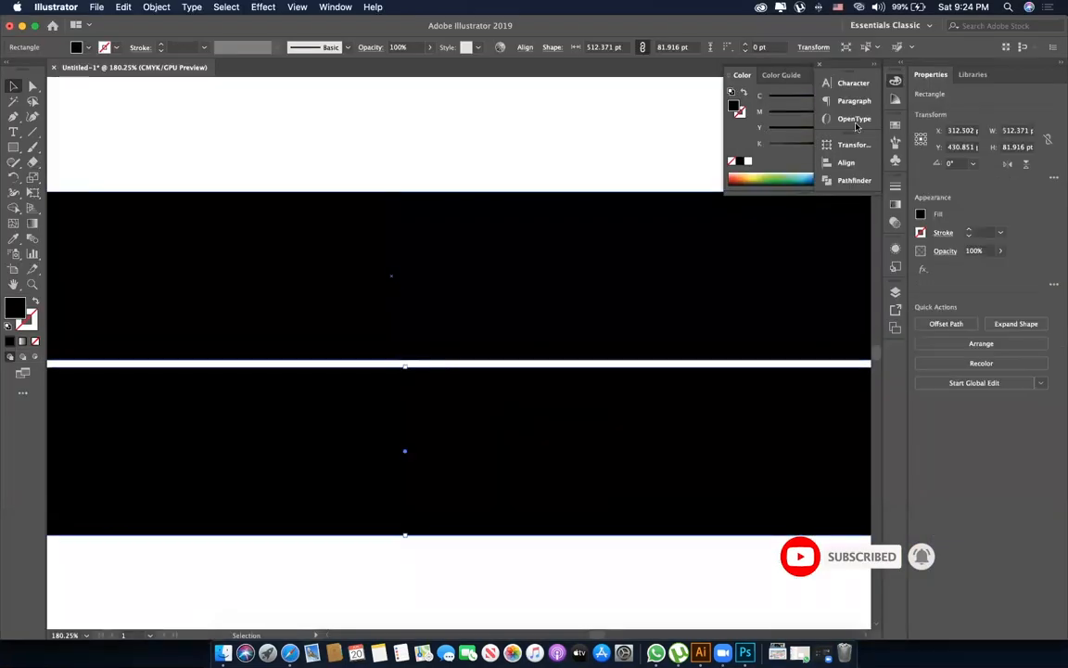
left_click(788, 162)
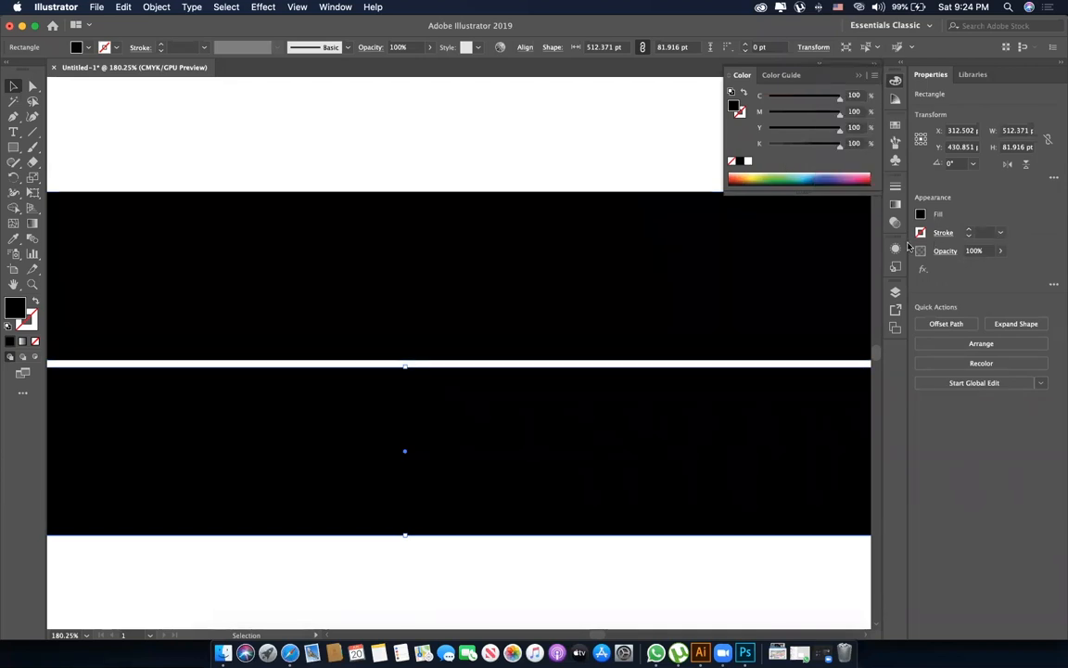
left_click(499, 163)
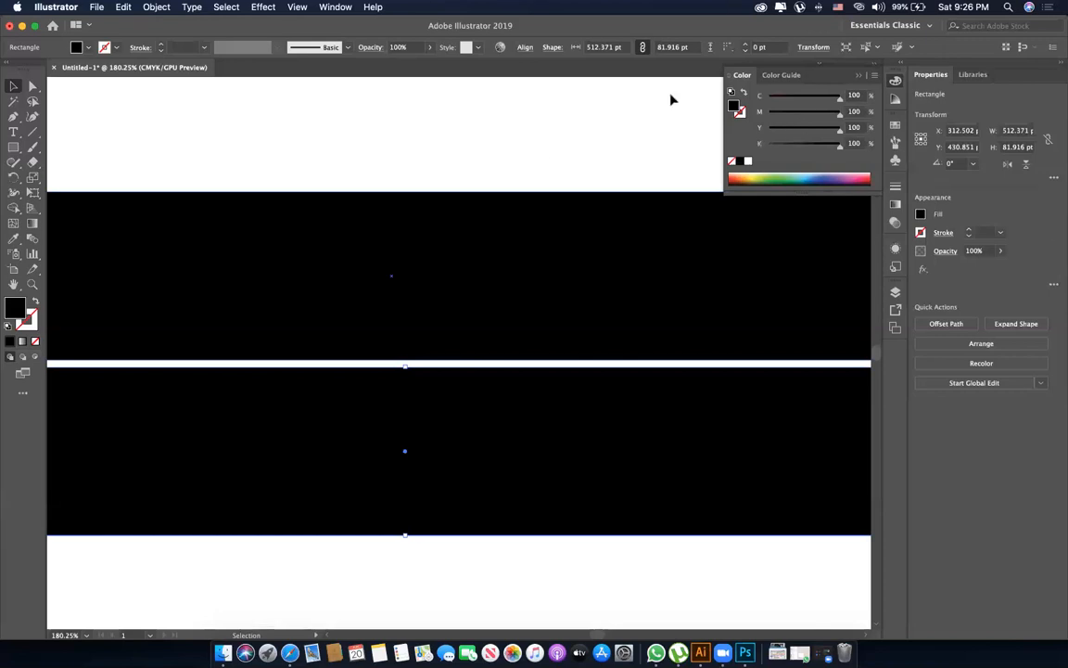
left_click(542, 153)
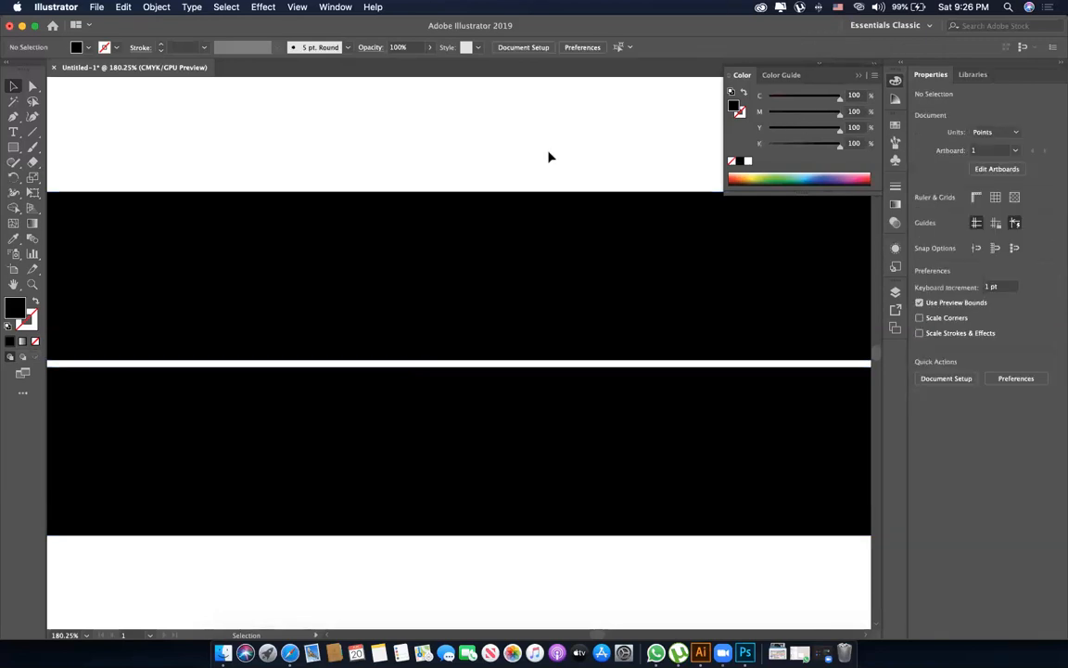
View the CMYK process color charts in Safari and return to Illustrator.
key("ctrl+Up")
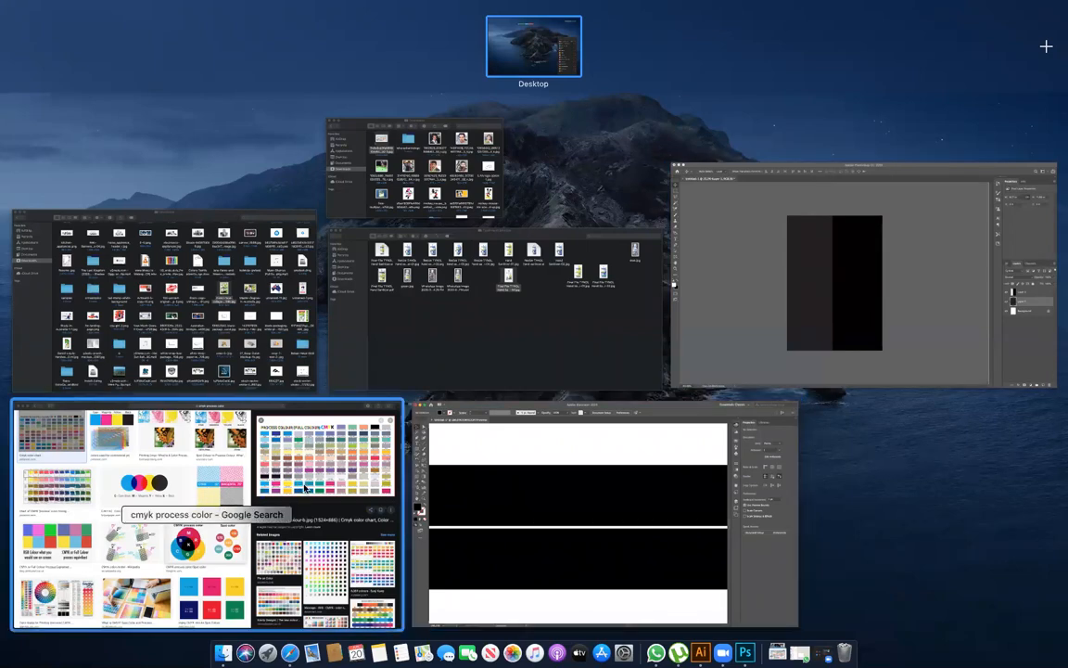
left_click(275, 441)
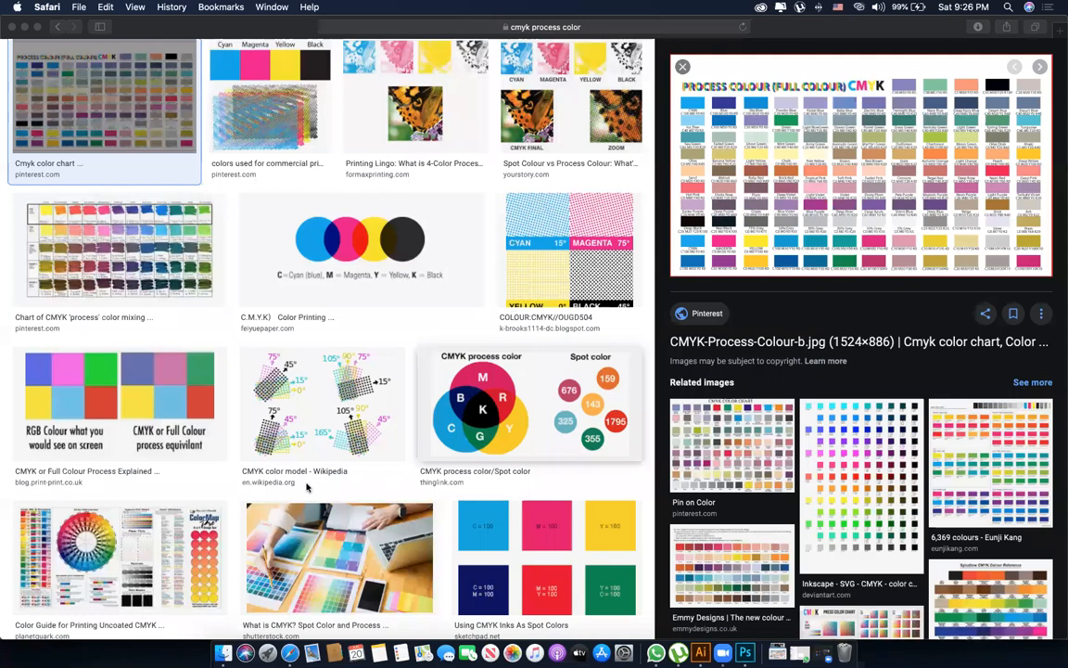
key("super+Tab")
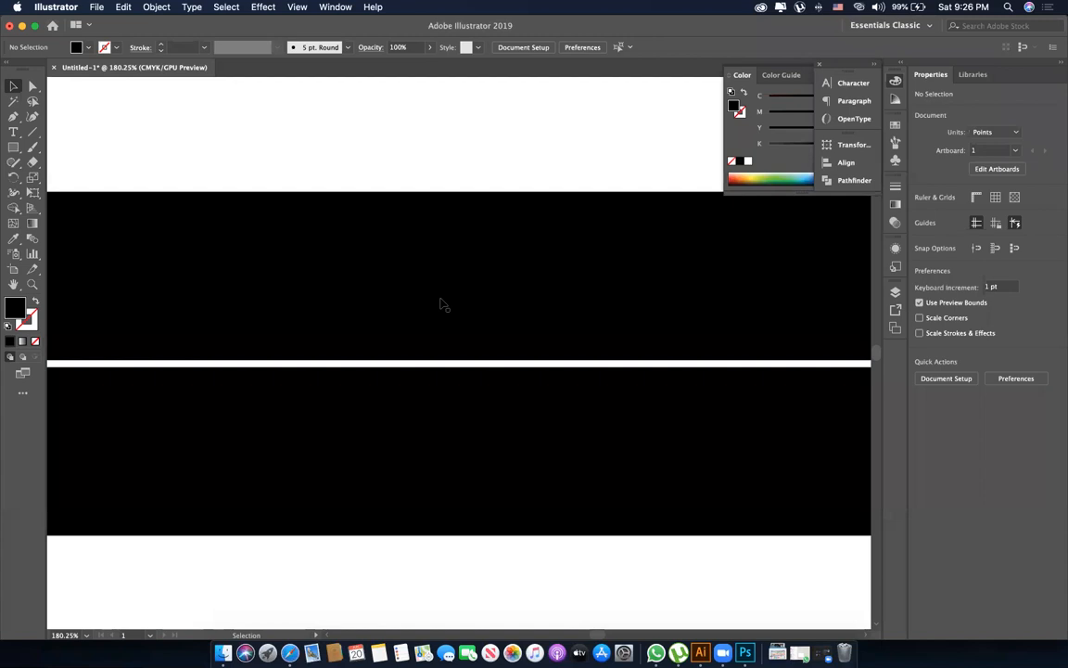
key("ctrl+Up")
key("ctrl+Up")
Examine the whole artboard together with the color palettes and photo placed around it.
key("super+alt+space")
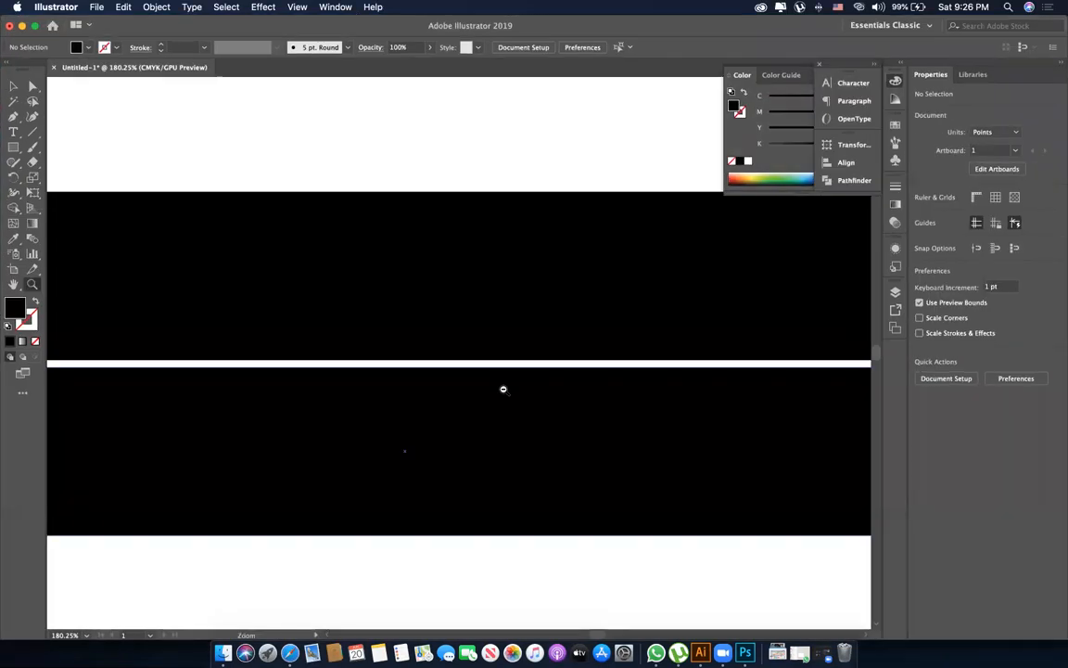
left_click(502, 388, "alt")
left_click(503, 386, "alt")
left_click(444, 334, "alt")
left_click(414, 299, "alt")
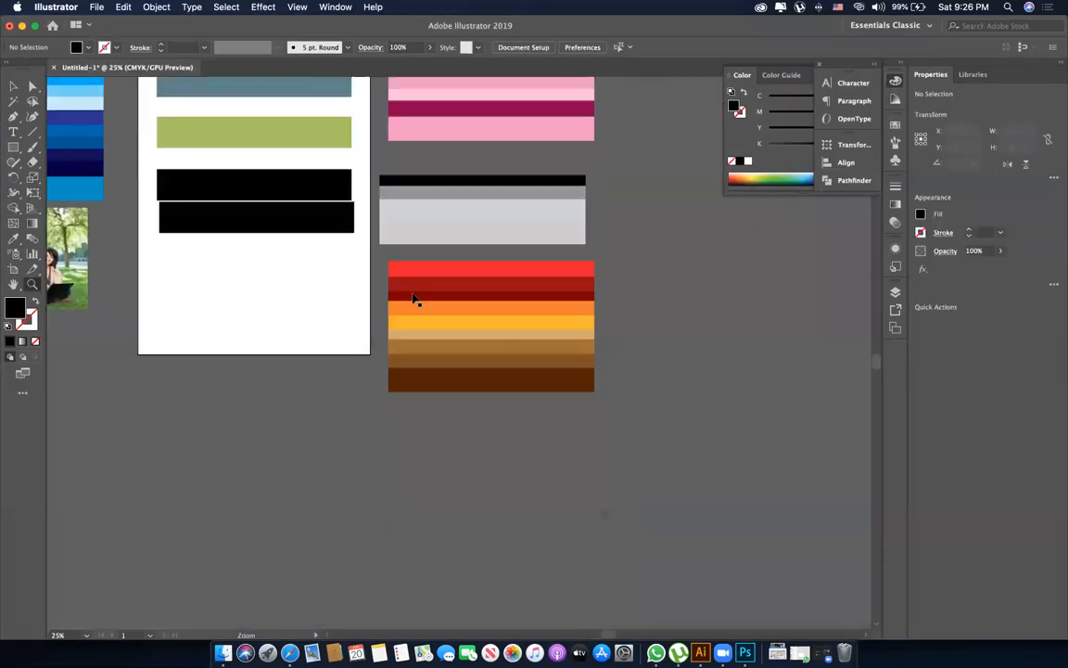
key("v")
scroll(367, 259, "up", 3)
scroll(367, 259, "left", 2)
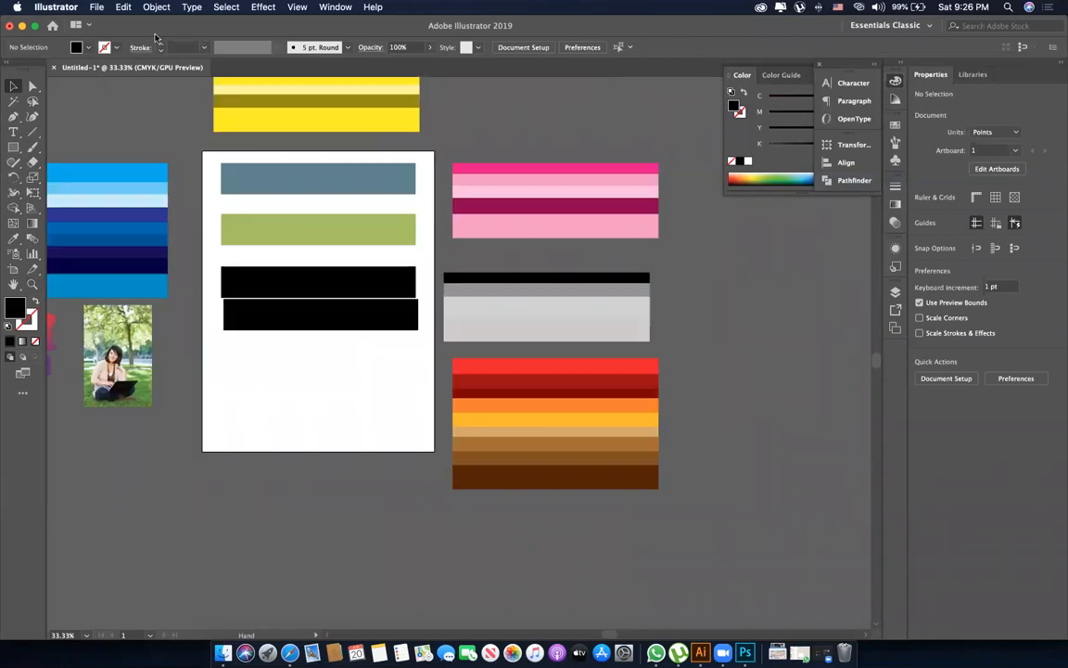
Export all artboards to the Desktop as the JPEG file Untitled-1.jpg, and open the Color Model choices.
left_click(95, 7)
mouse_move(136, 214)
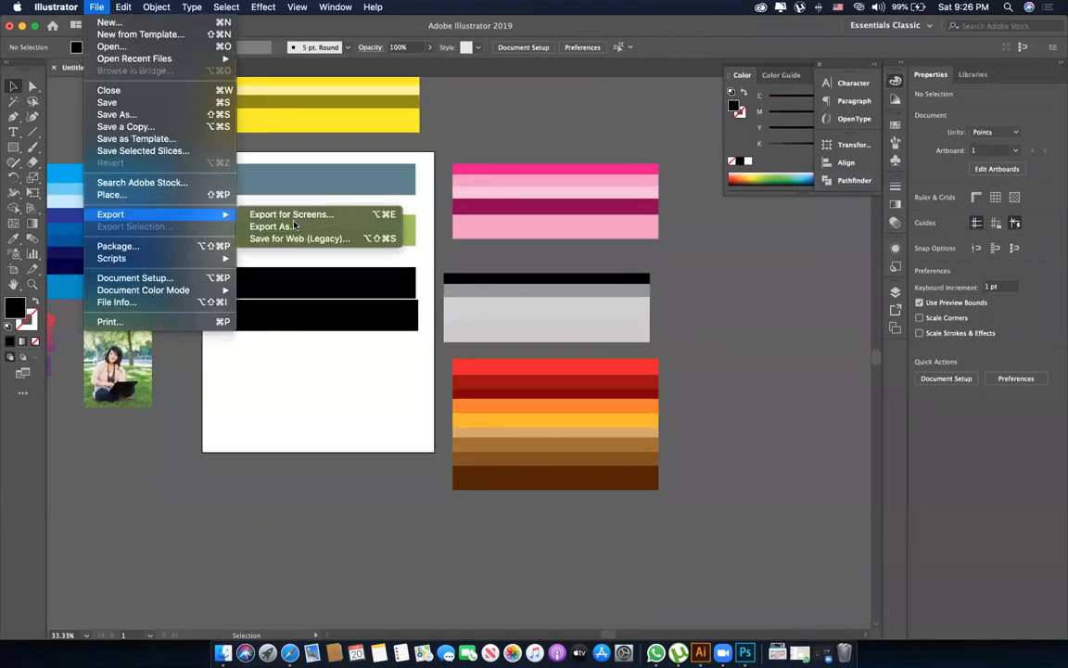
left_click(292, 228)
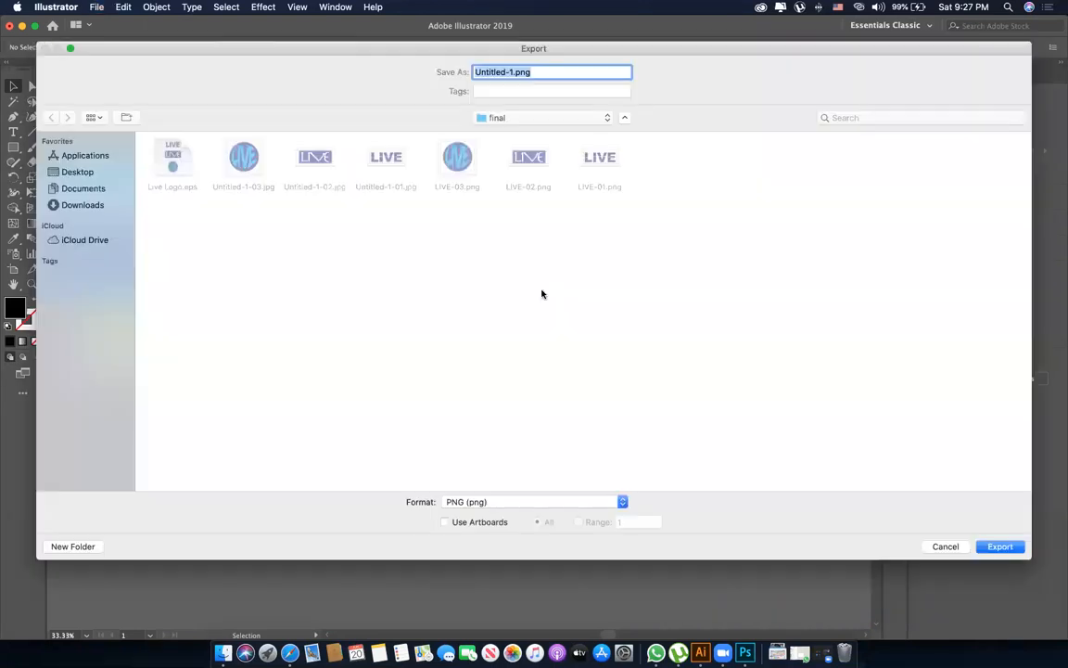
left_click(468, 503)
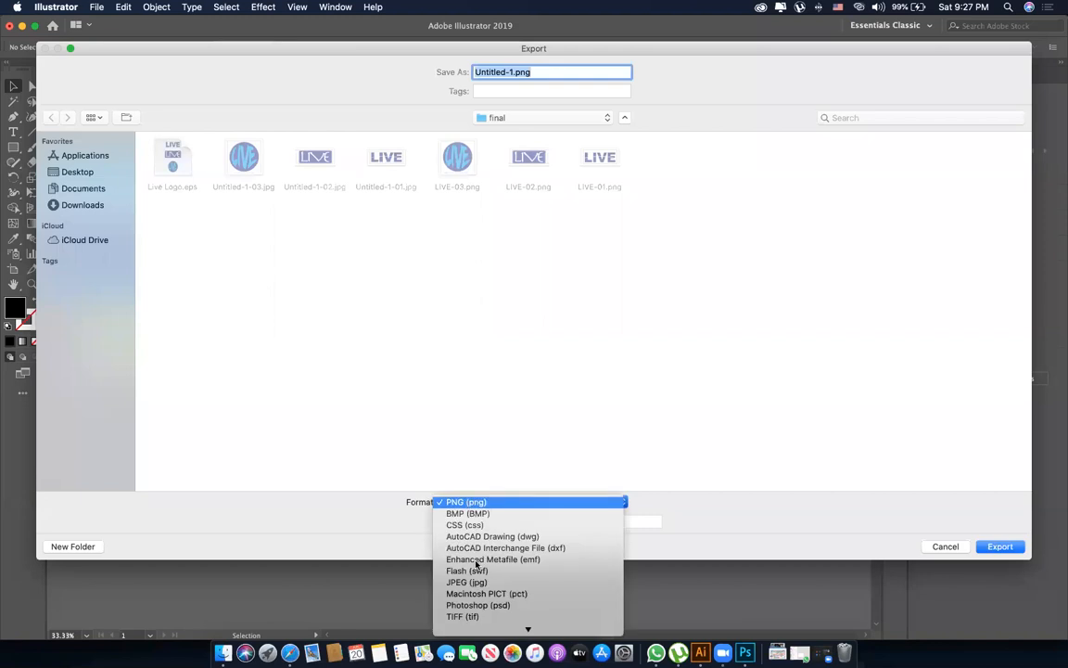
left_click(451, 236)
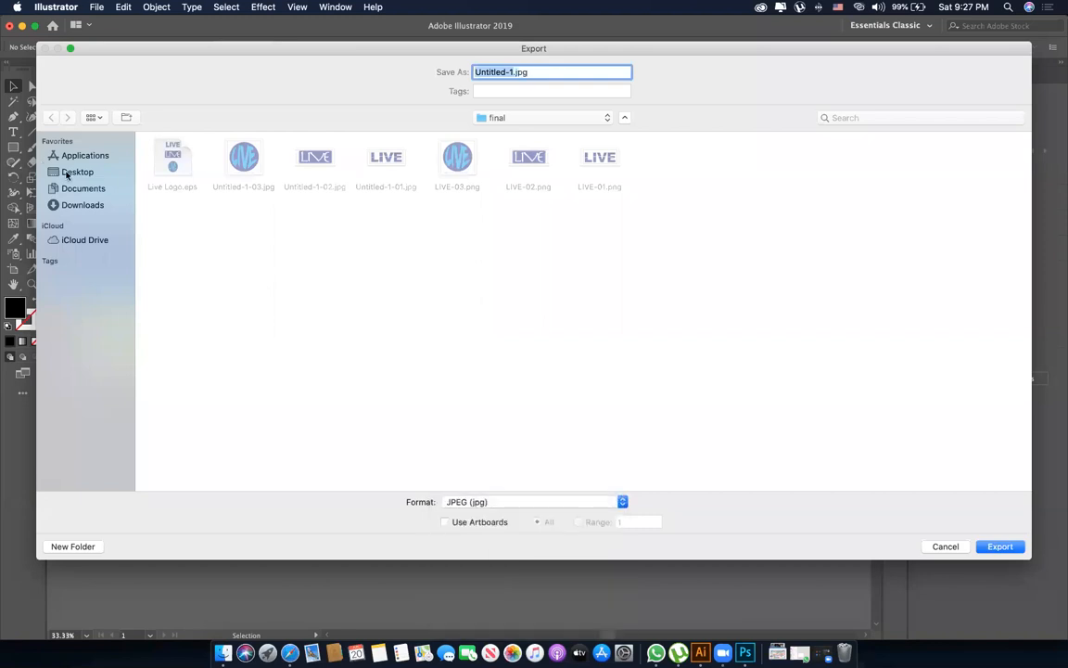
left_click(74, 172)
left_click(484, 522)
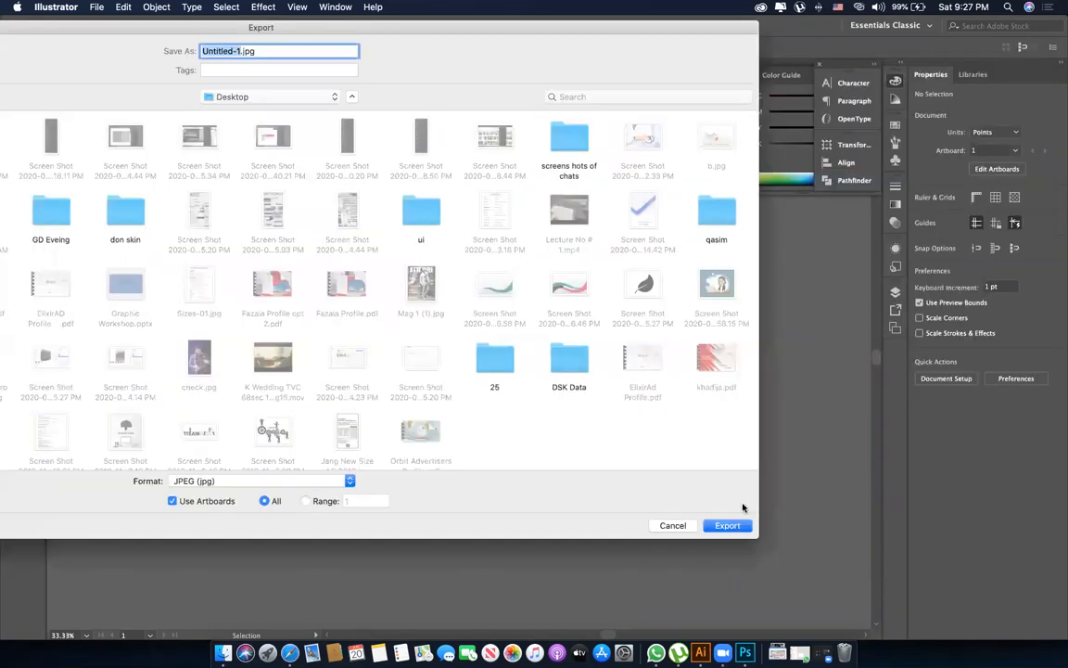
left_click(728, 526)
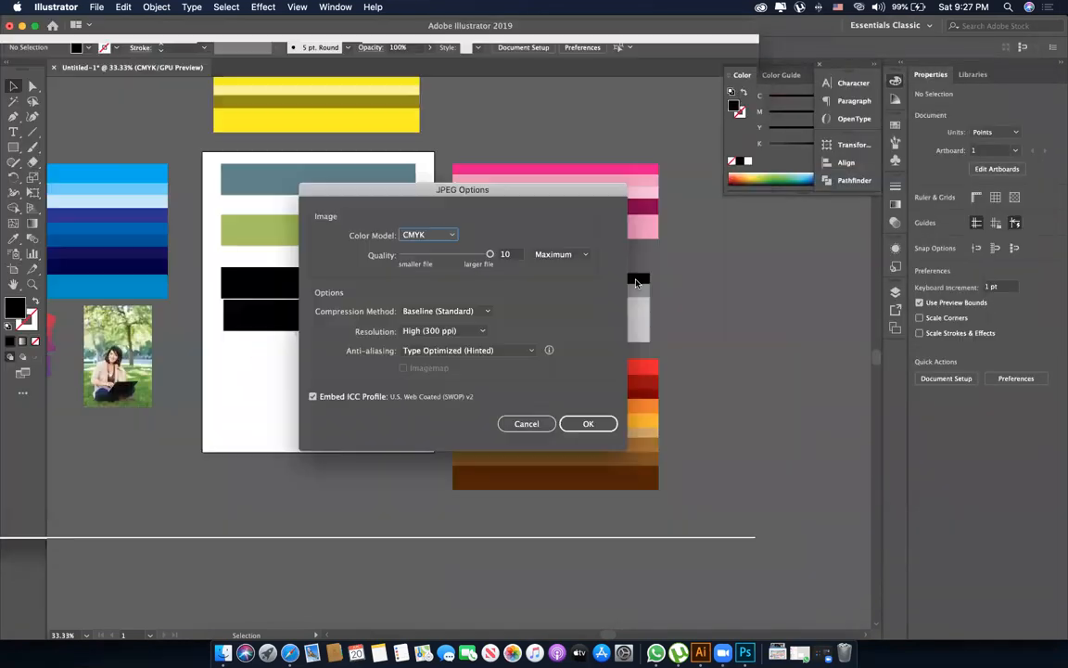
left_click(429, 235)
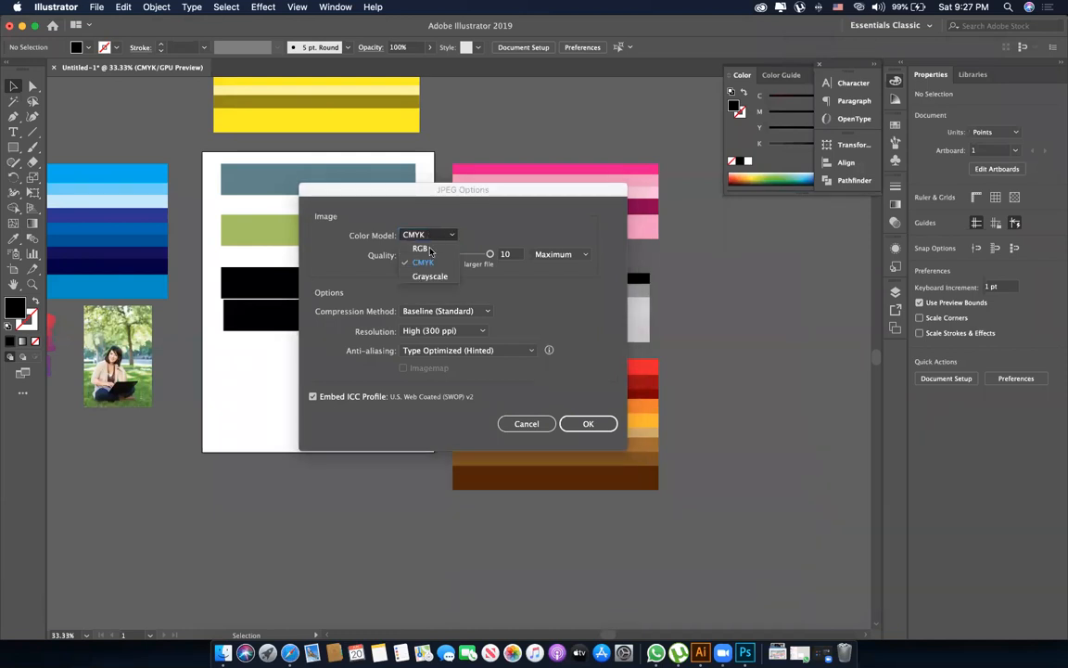